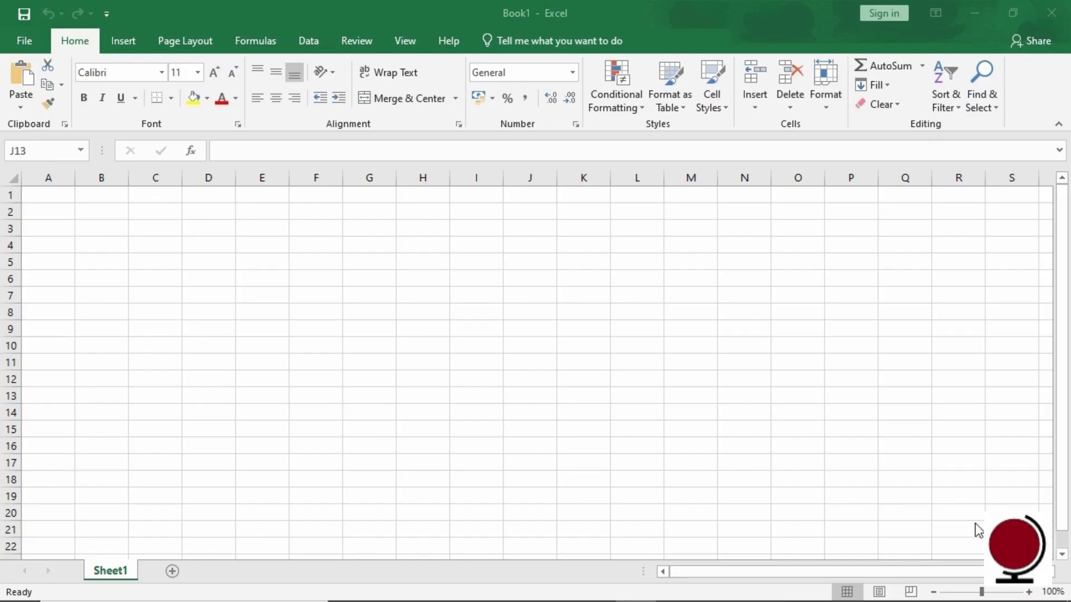
Step: Enter the formula =DATE(2020,07,06) in cell F7
click(329, 294)
click(330, 294)
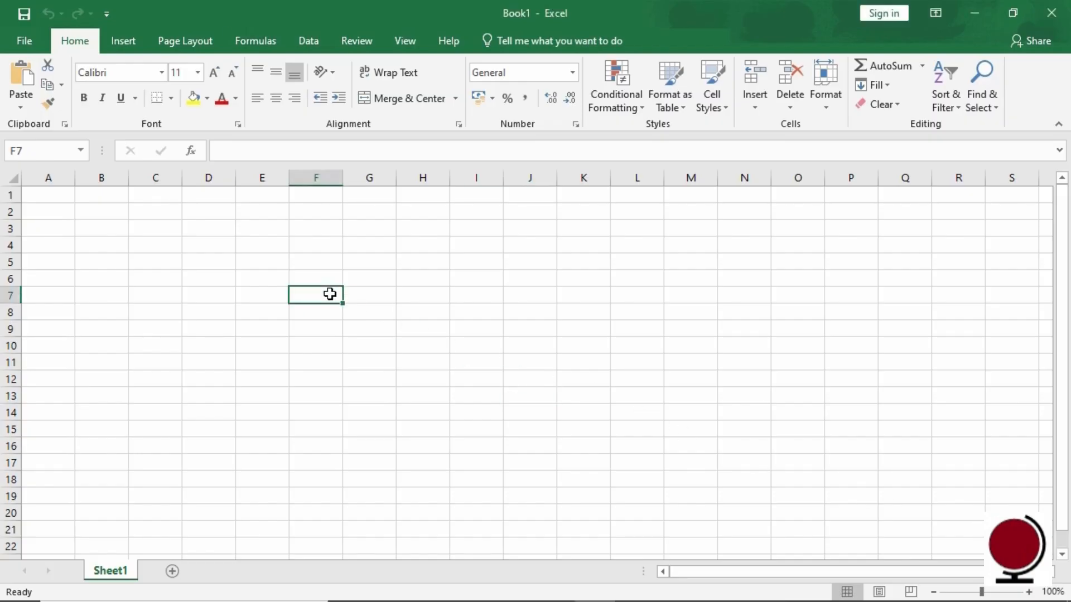
click(273, 47)
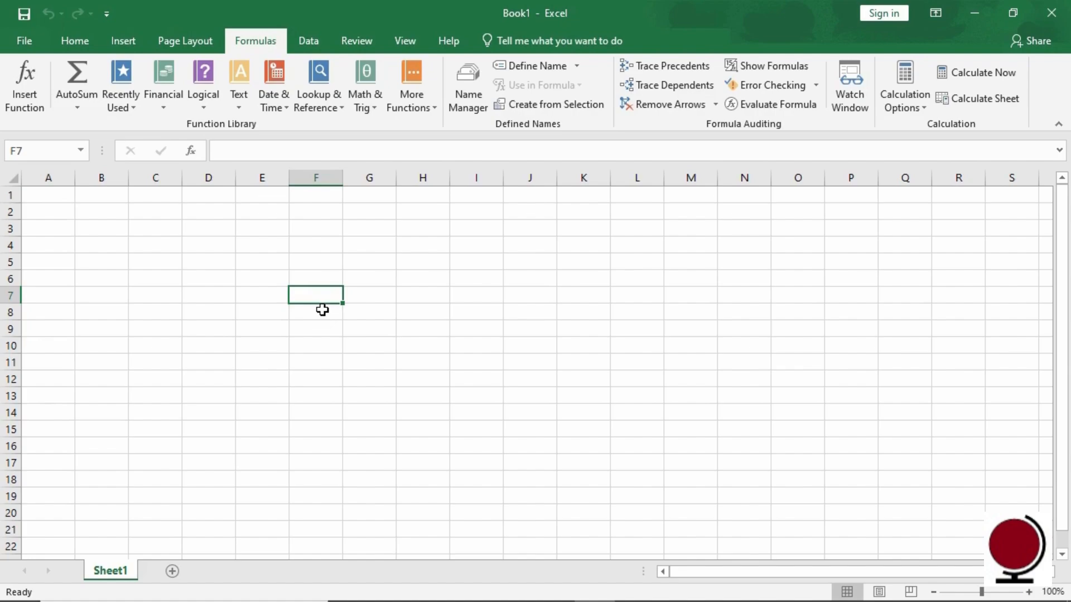
text(=D)
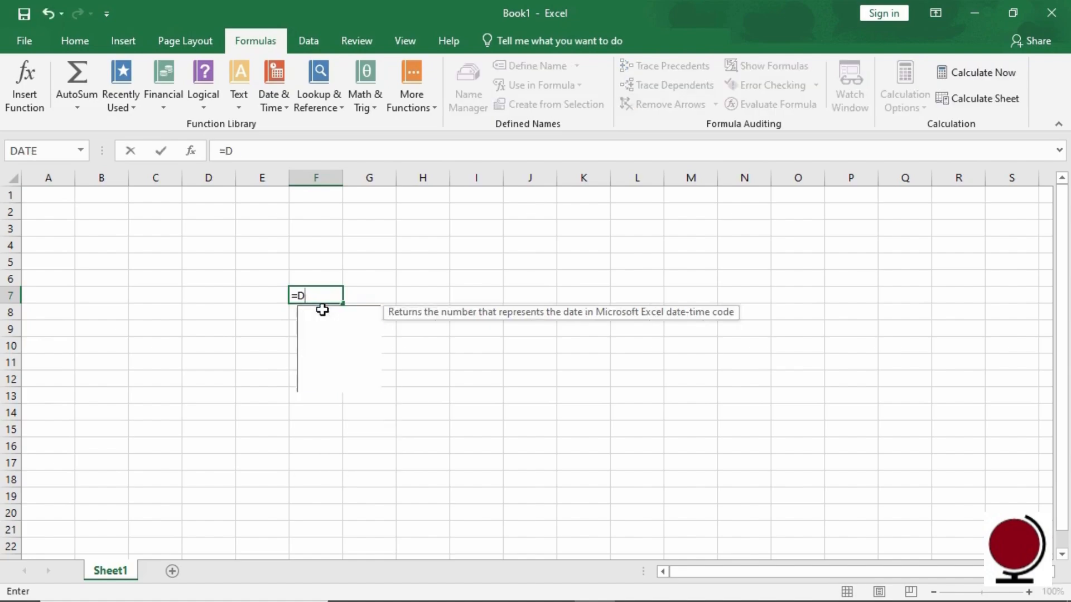
text(ATE)
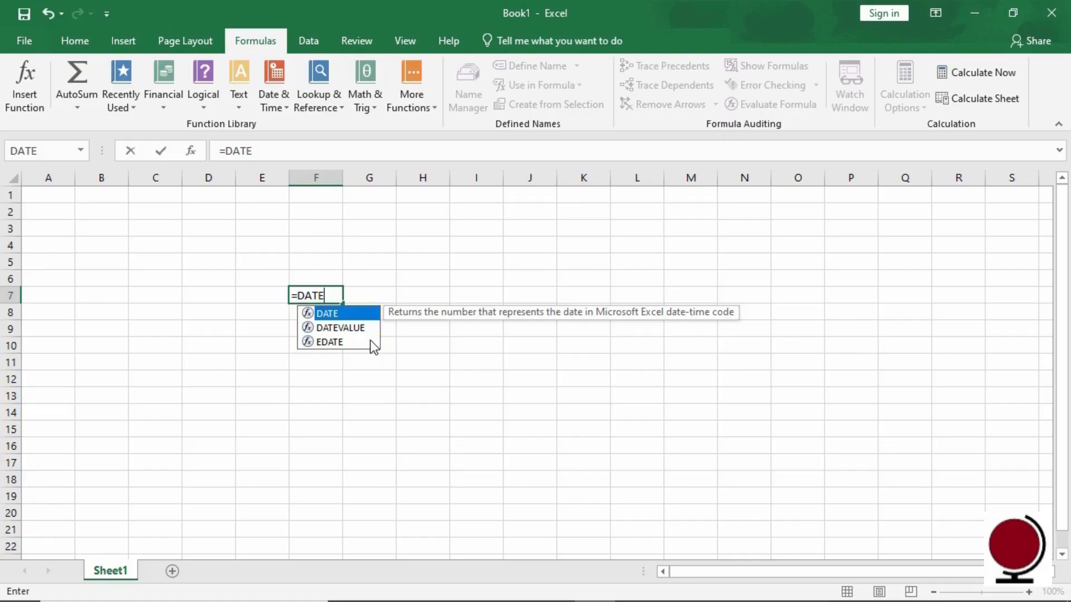
text(()
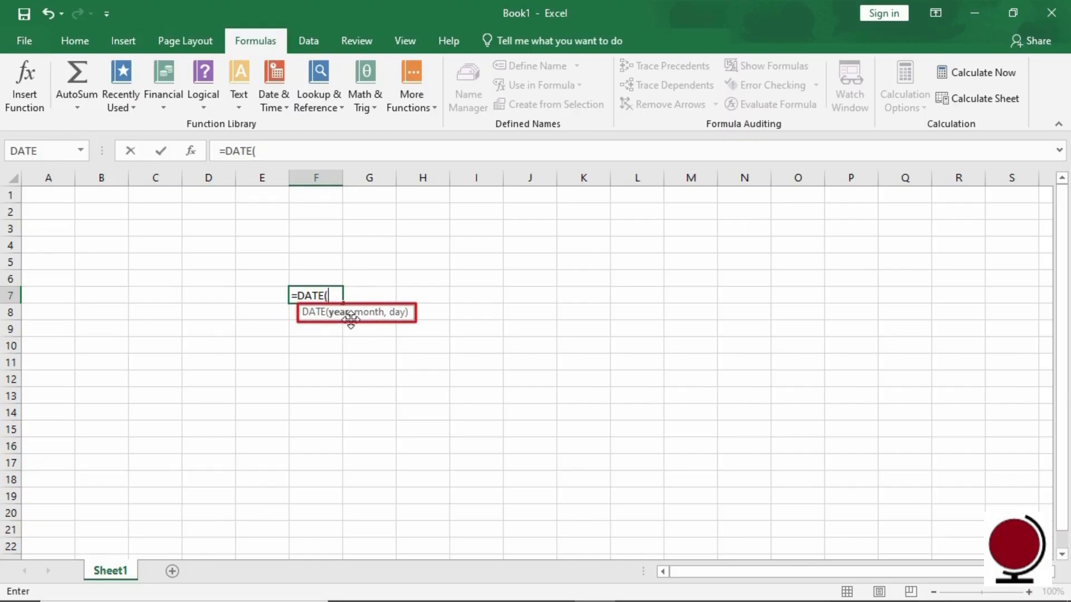
text(202)
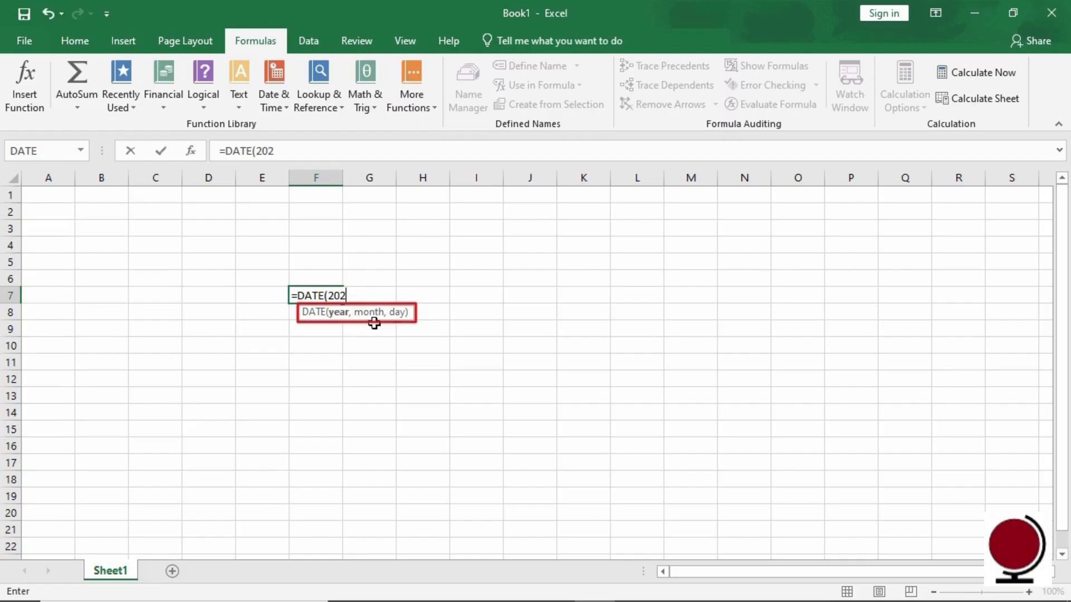
text(0,07)
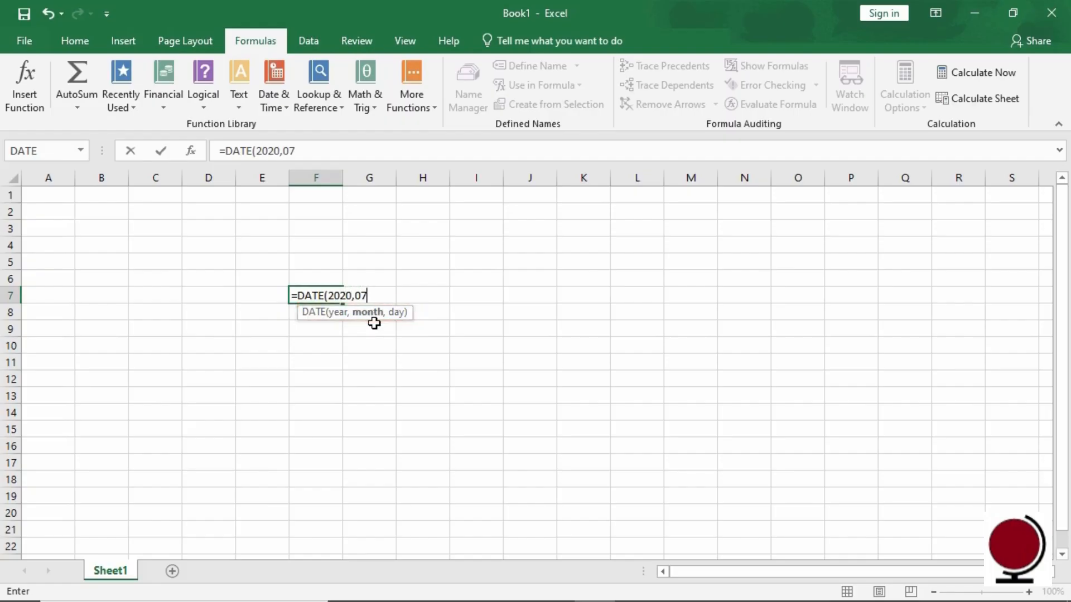
text(,06))
key(Return)
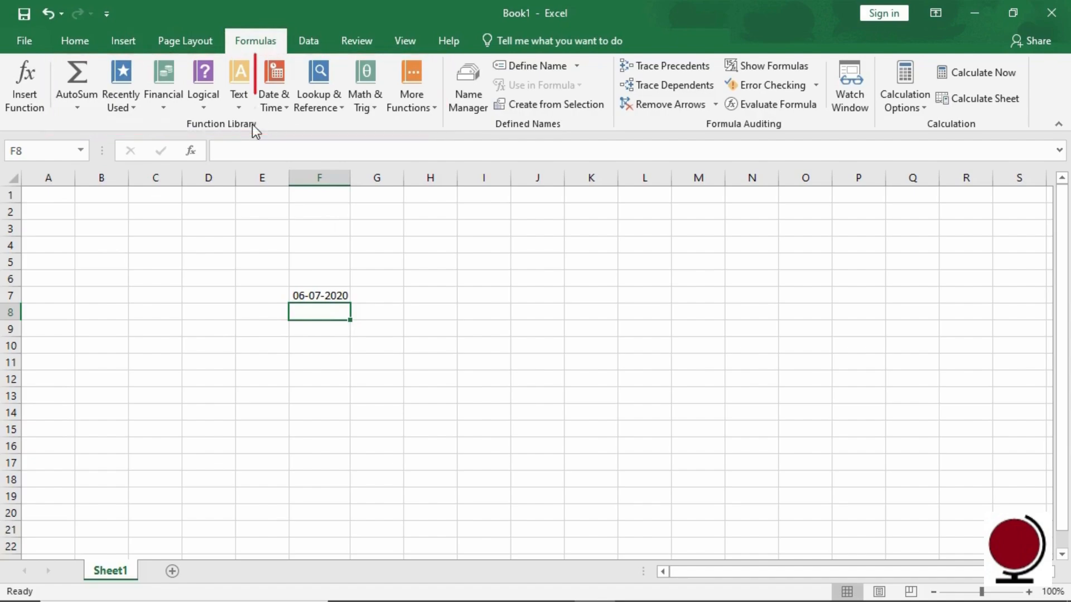
Step: Insert the DATE function in cell F8 with year 2020, month 07 and day 06 as its arguments
click(280, 106)
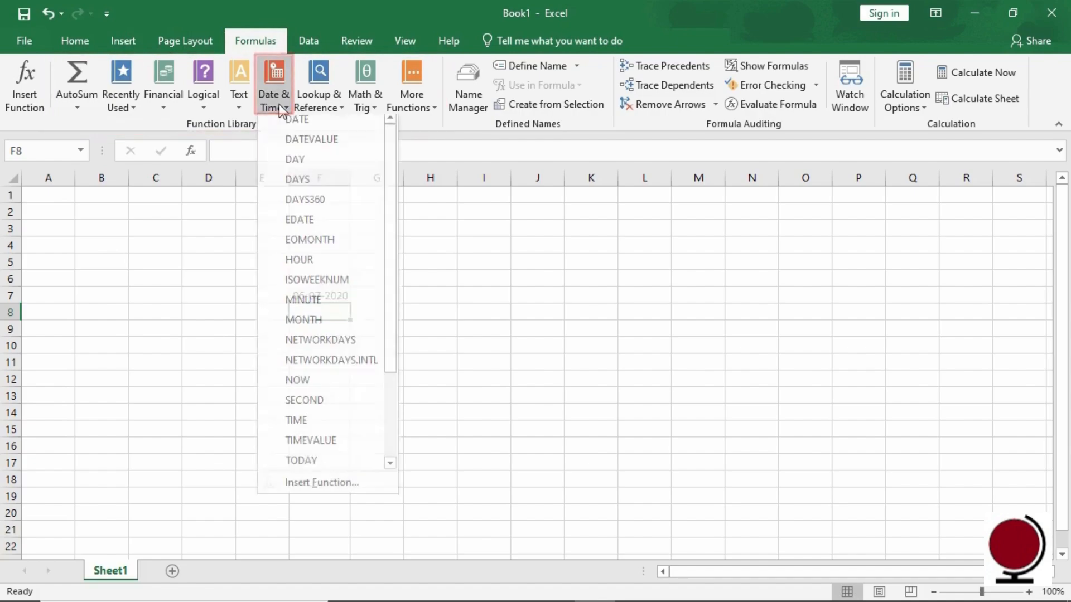
click(313, 124)
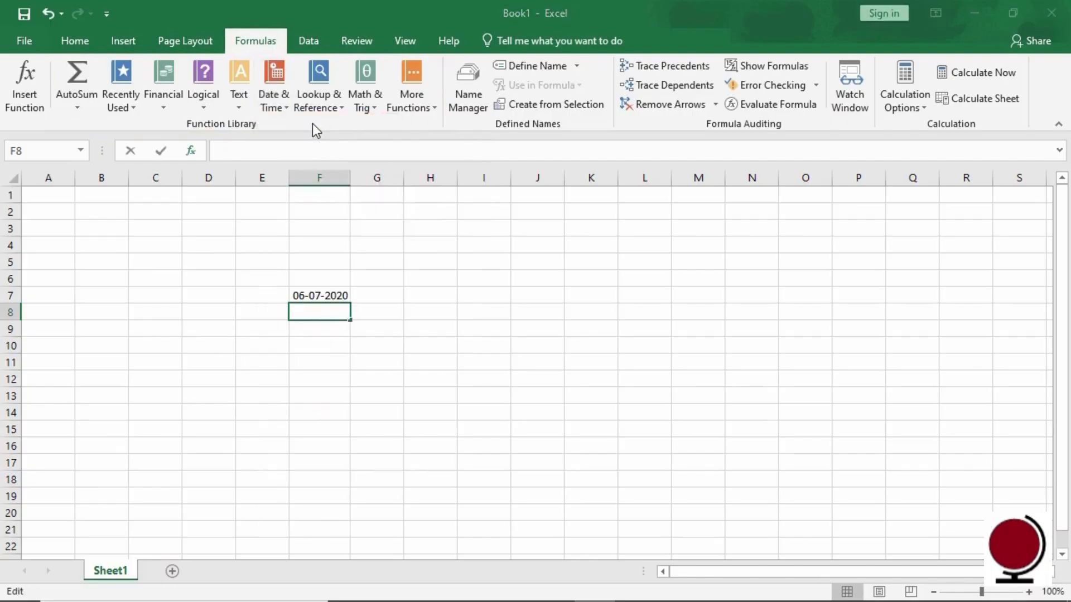
text(2020)
click(485, 198)
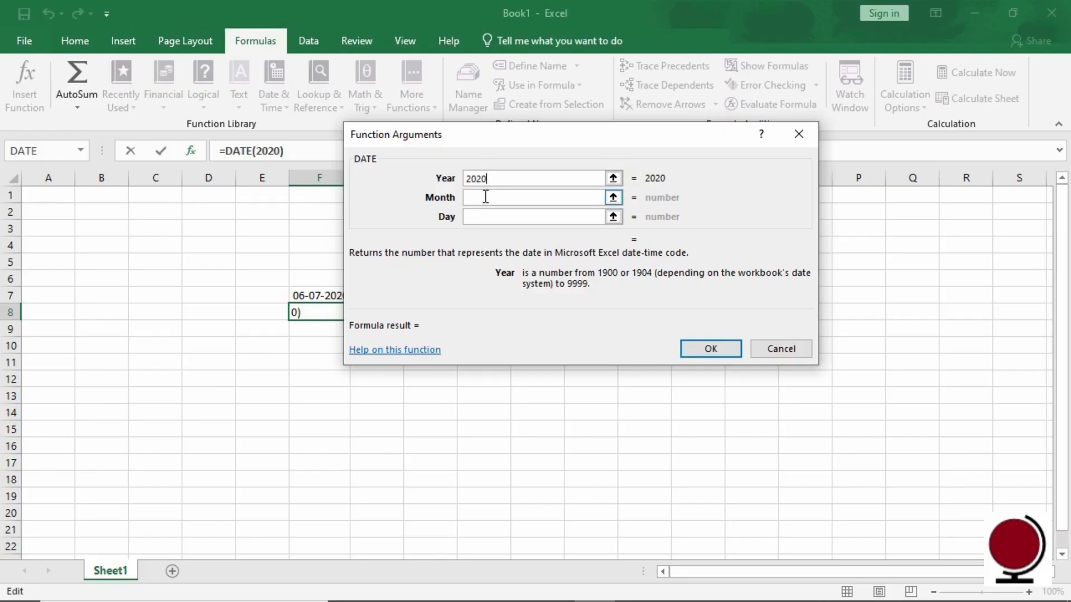
text(07)
click(485, 217)
text(06)
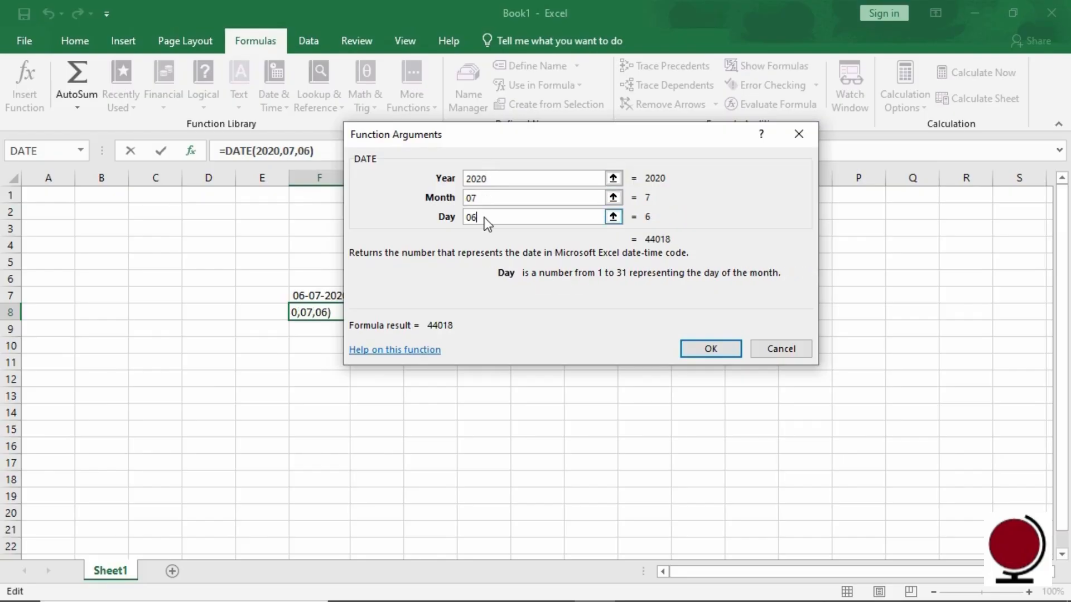
click(731, 350)
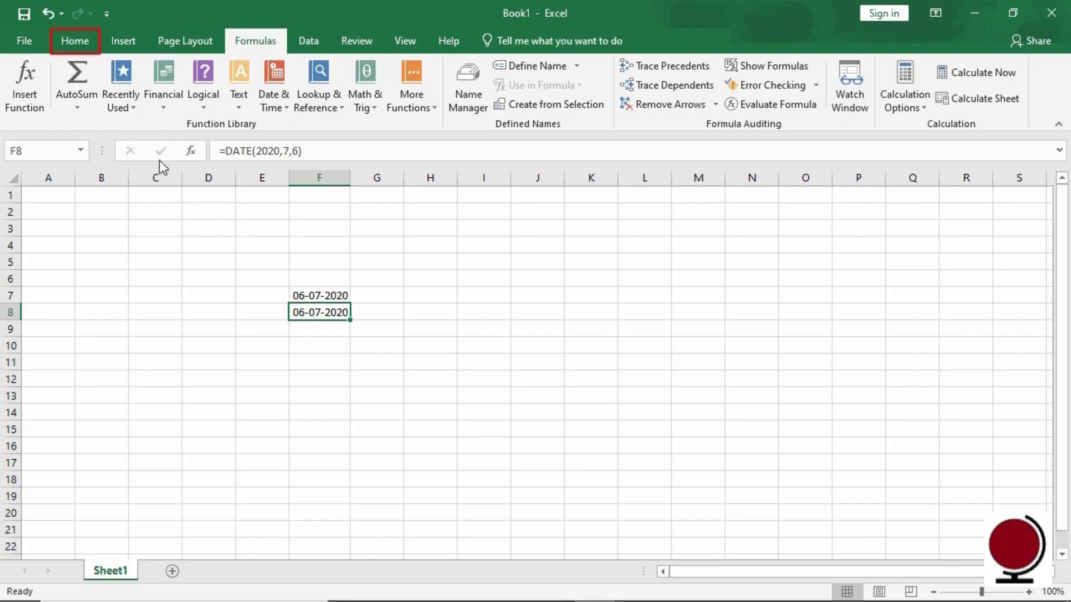
Step: Format the date in cell F8 with the *14 March 2012 date type
click(75, 40)
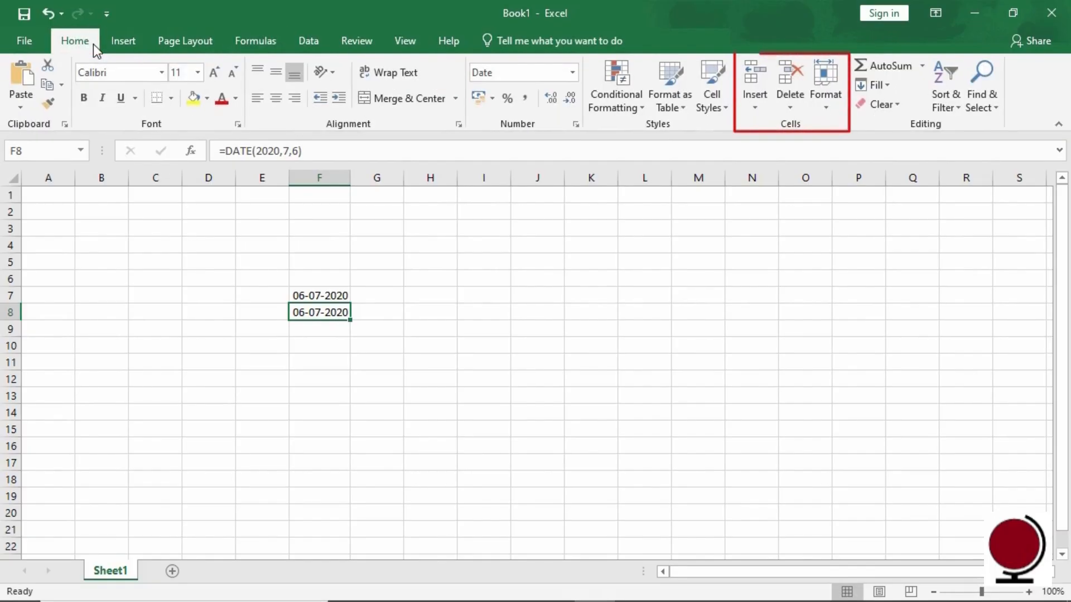
click(828, 109)
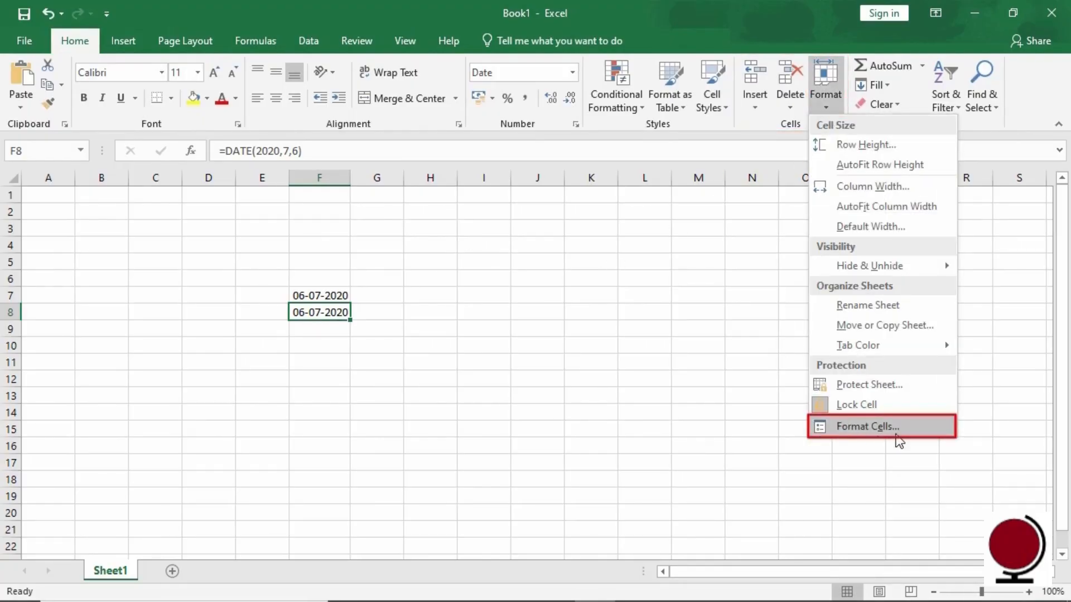
click(868, 426)
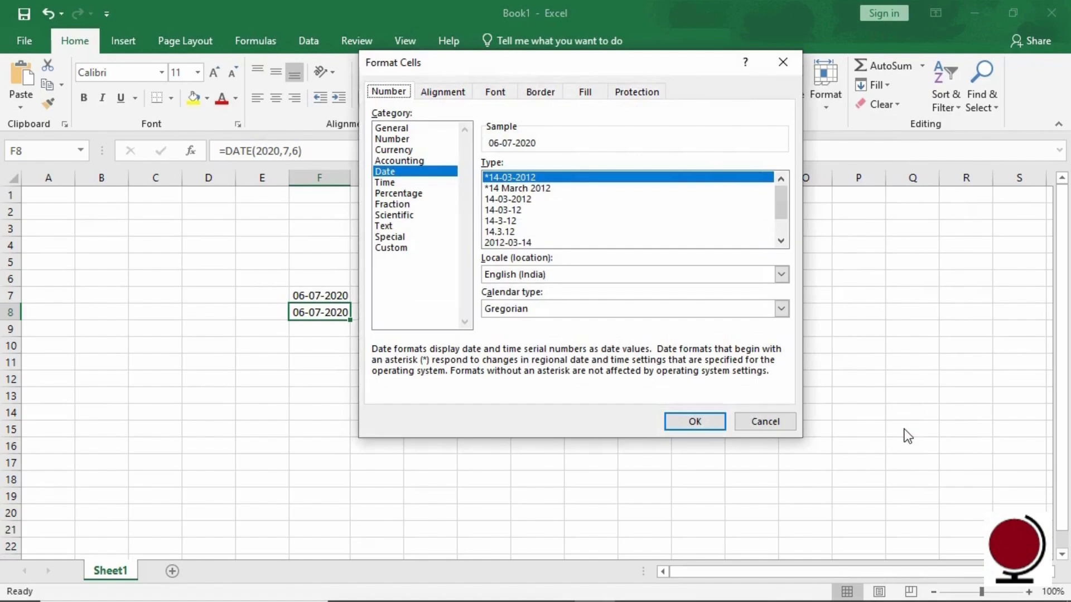
click(576, 189)
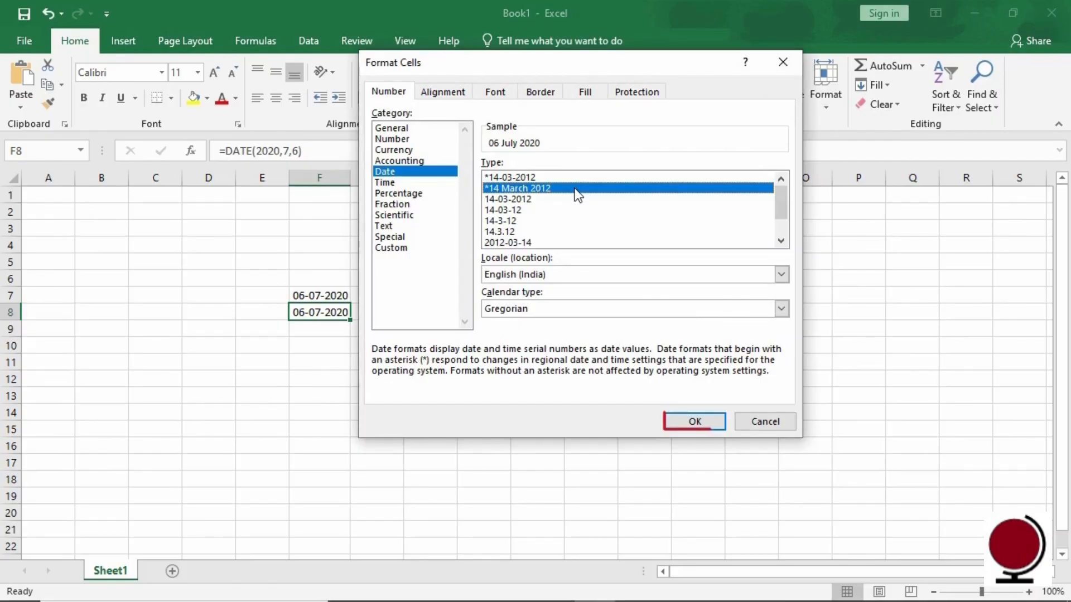
click(692, 429)
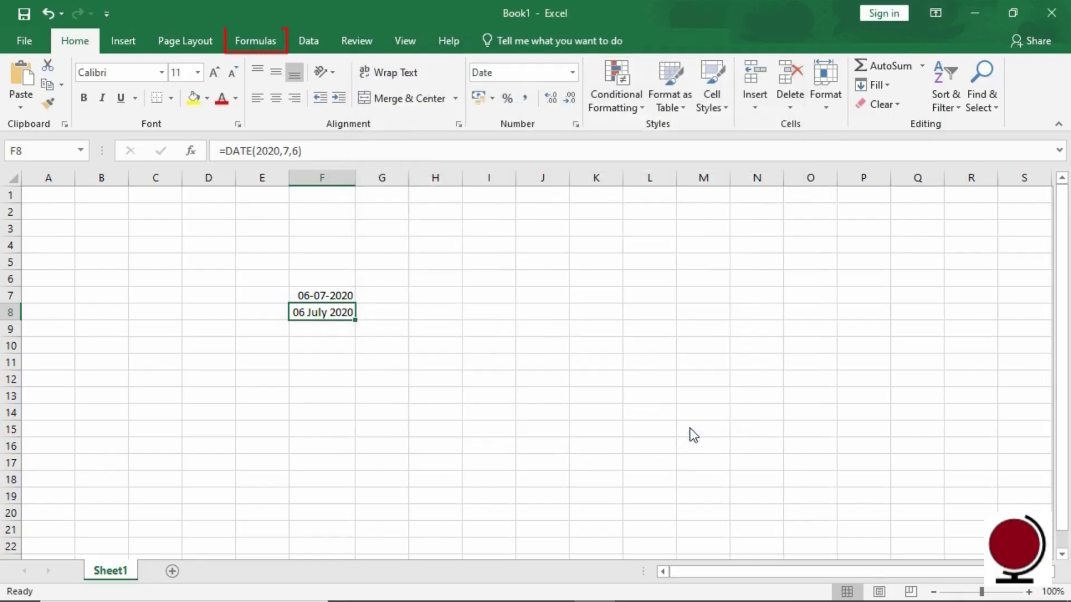
click(279, 42)
click(281, 108)
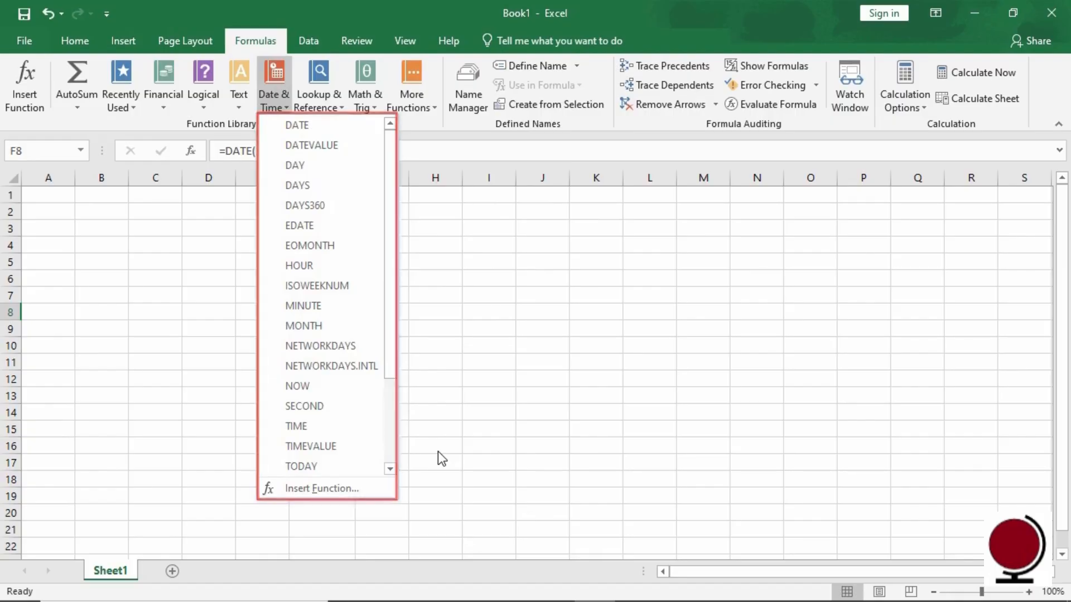
key(Escape)
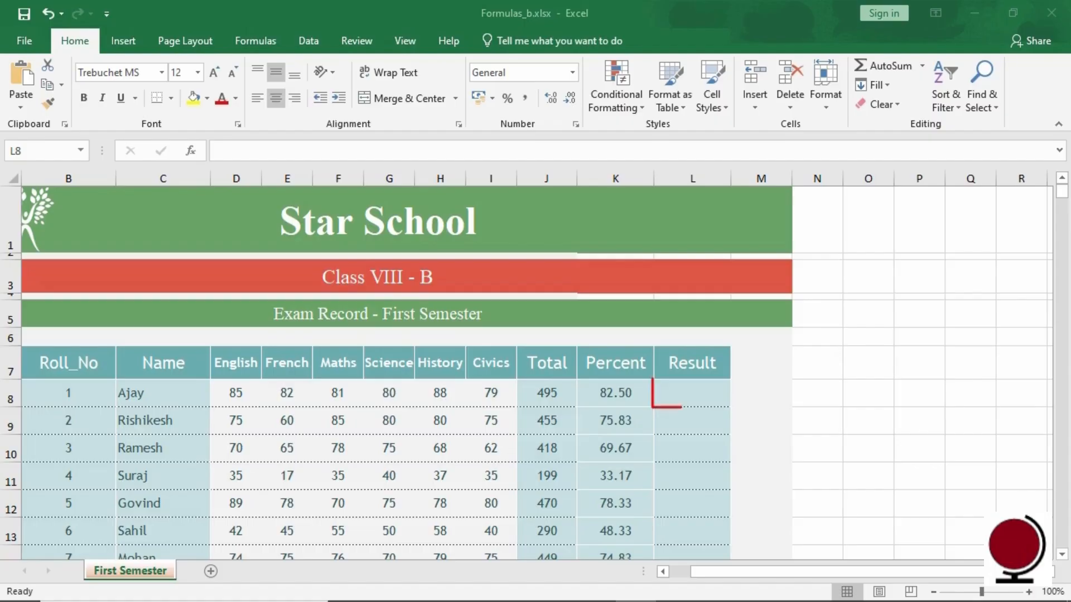
Step: Enter the formula =IF(K8>=35,"PASS","FAIL") in cell L8 of the Result column
click(694, 396)
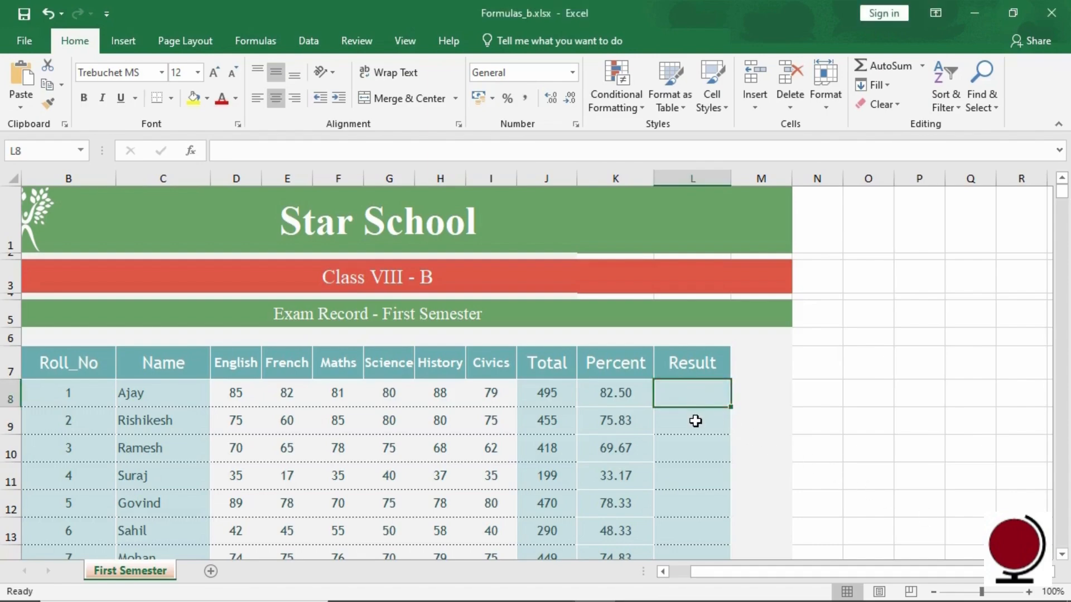
text(=IF)
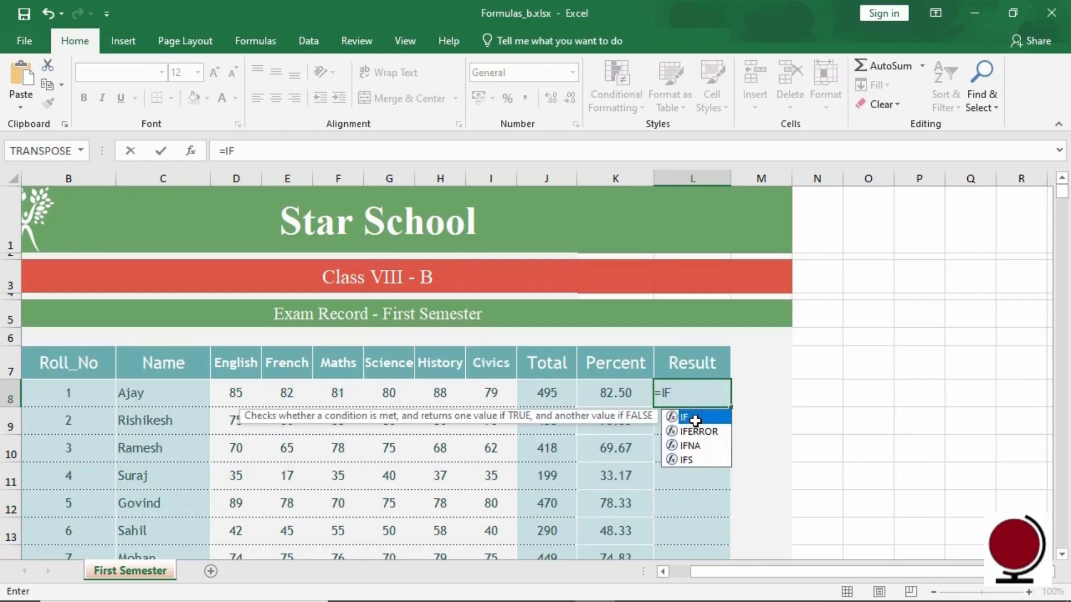
text((K8)
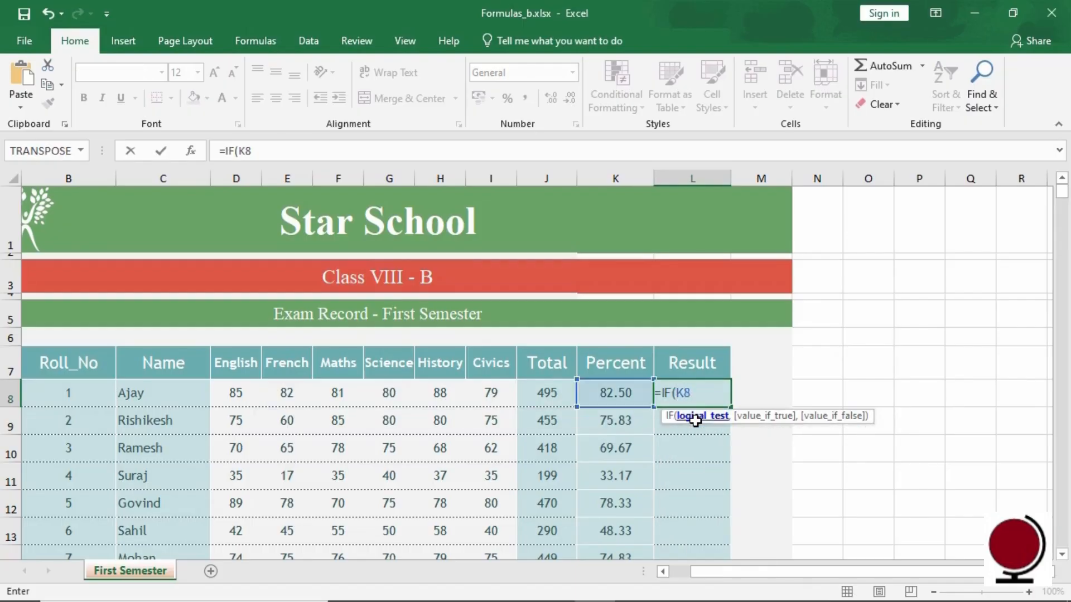
text(>=35,"PA)
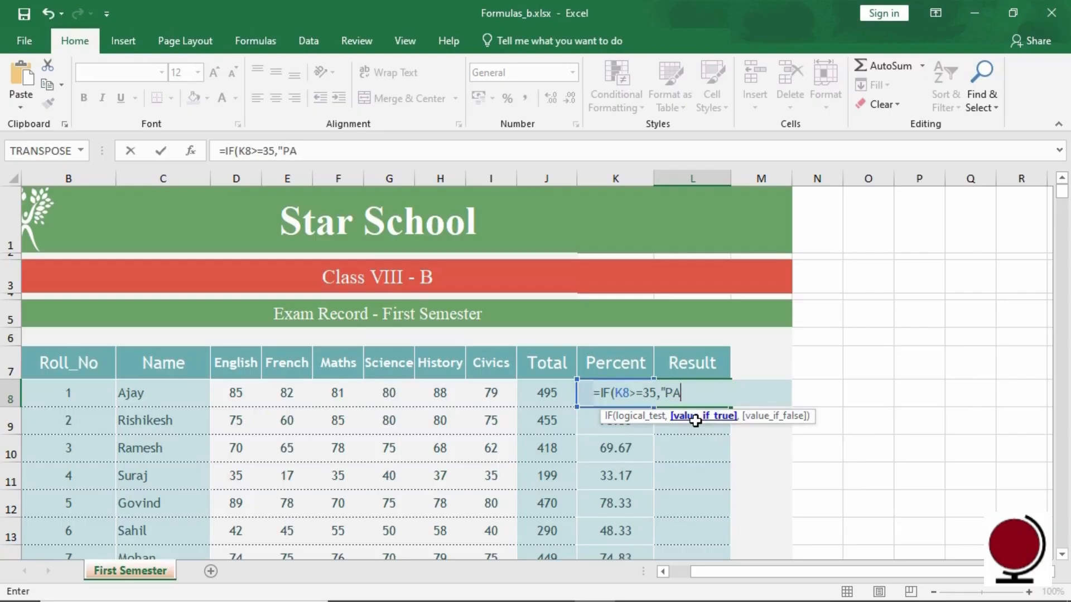
text(SS","FAIL)
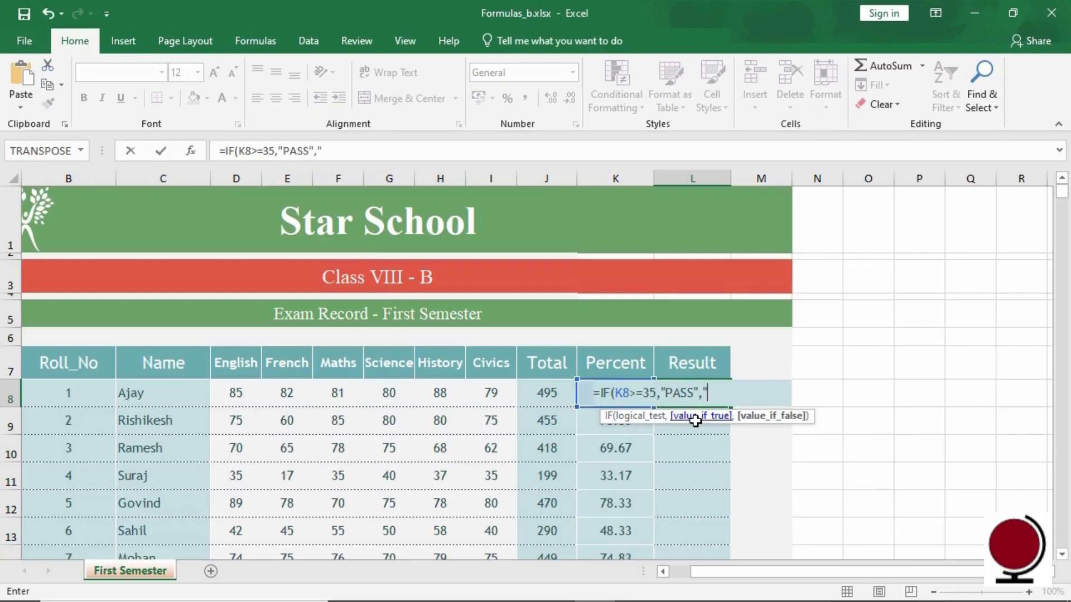
text("))
key(Return)
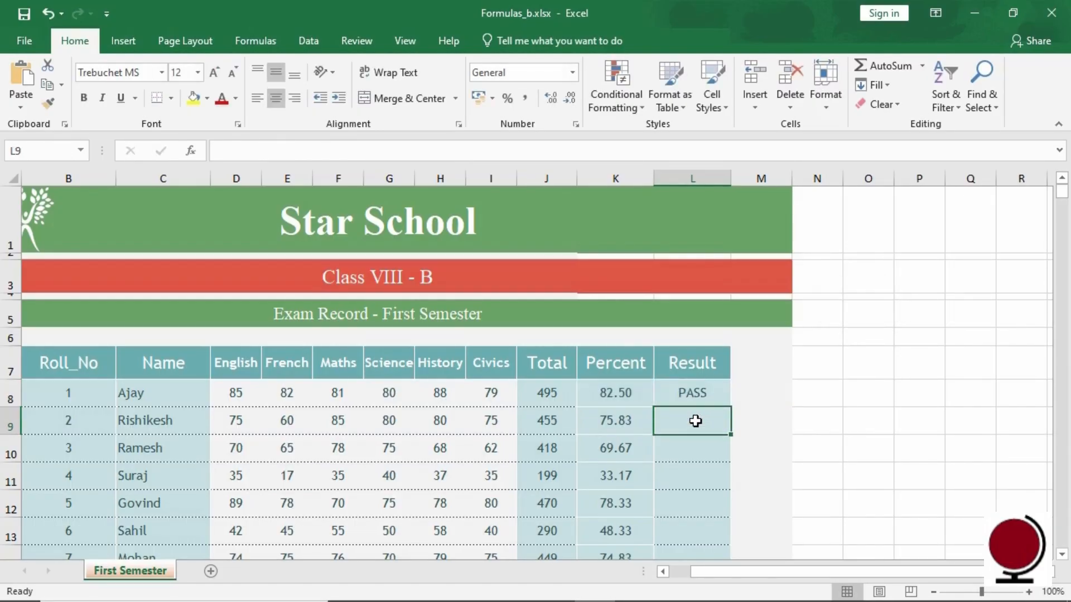
Step: Fill the IF formula from L8 down the Result column to L27
click(713, 401)
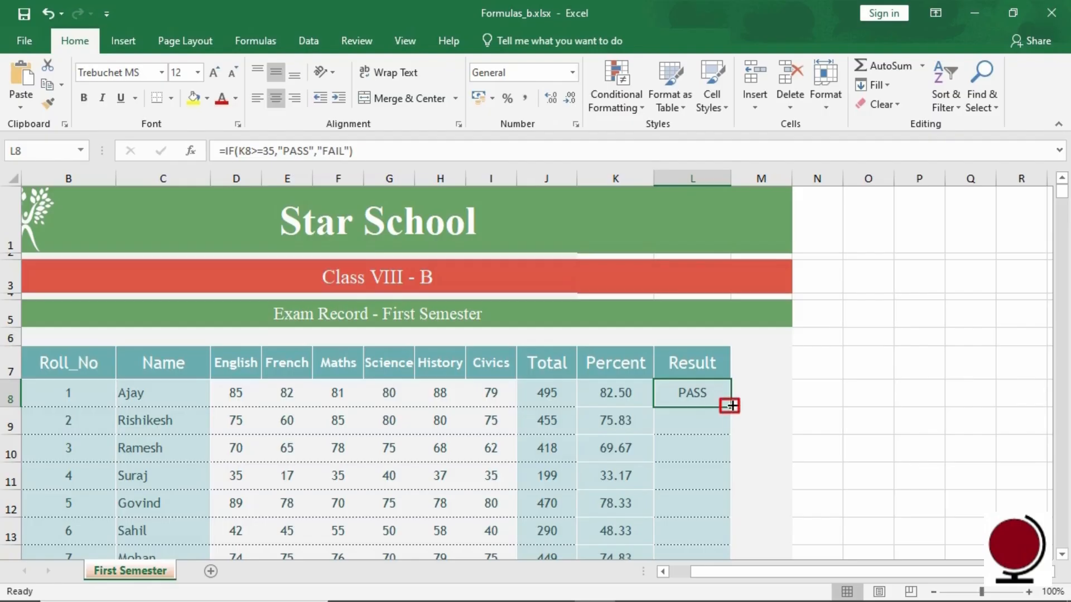
drag(731, 406, 731, 518)
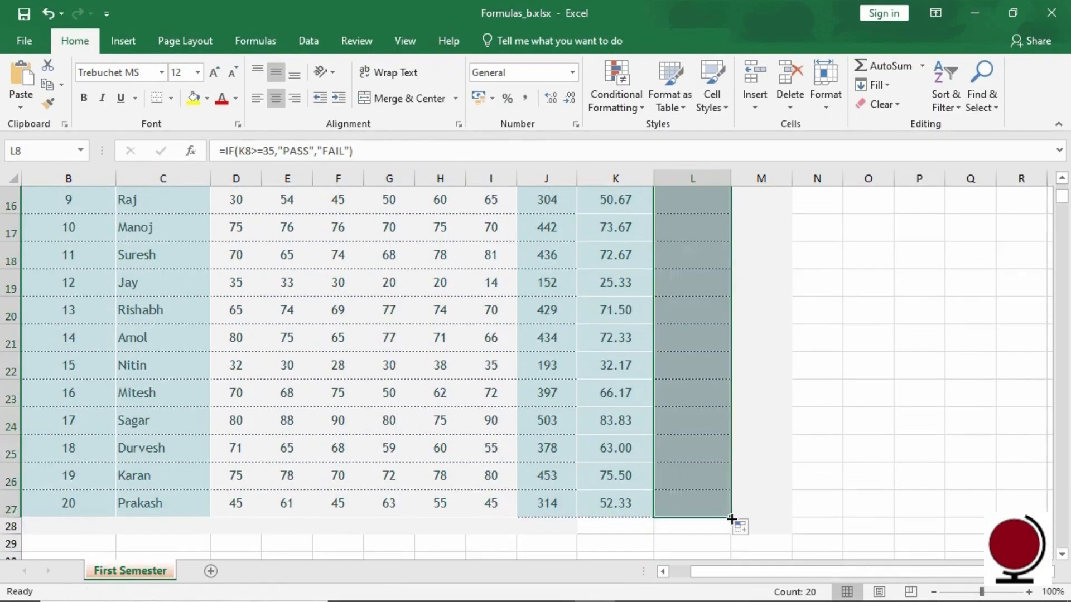
drag(1062, 197, 1062, 192)
click(766, 255)
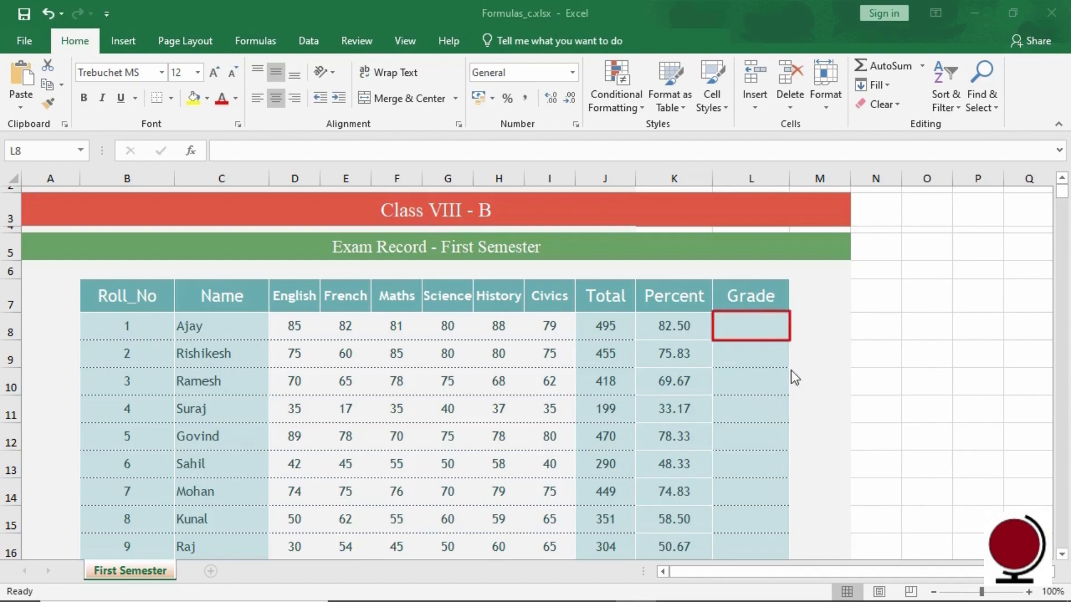
Step: Enter the formula =IFS(K8>=80,"A+",K8>=75,"A",K8>=60,"B",K8>=50,"C",K8>=35,"PASS",TRUE,"FAIL") in cell L8 of the Grade column
click(749, 324)
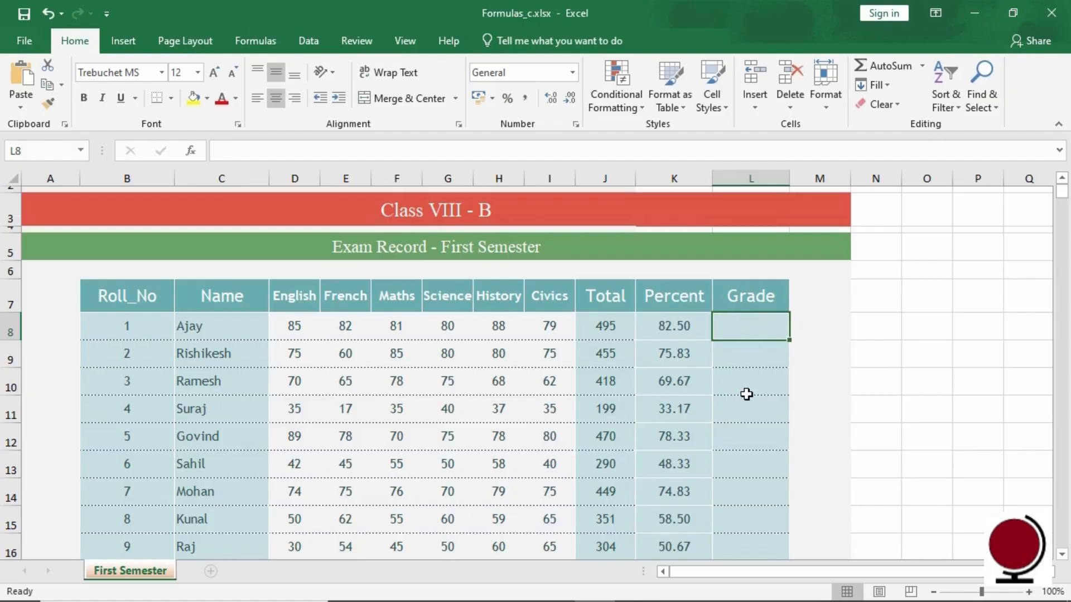
text(=I)
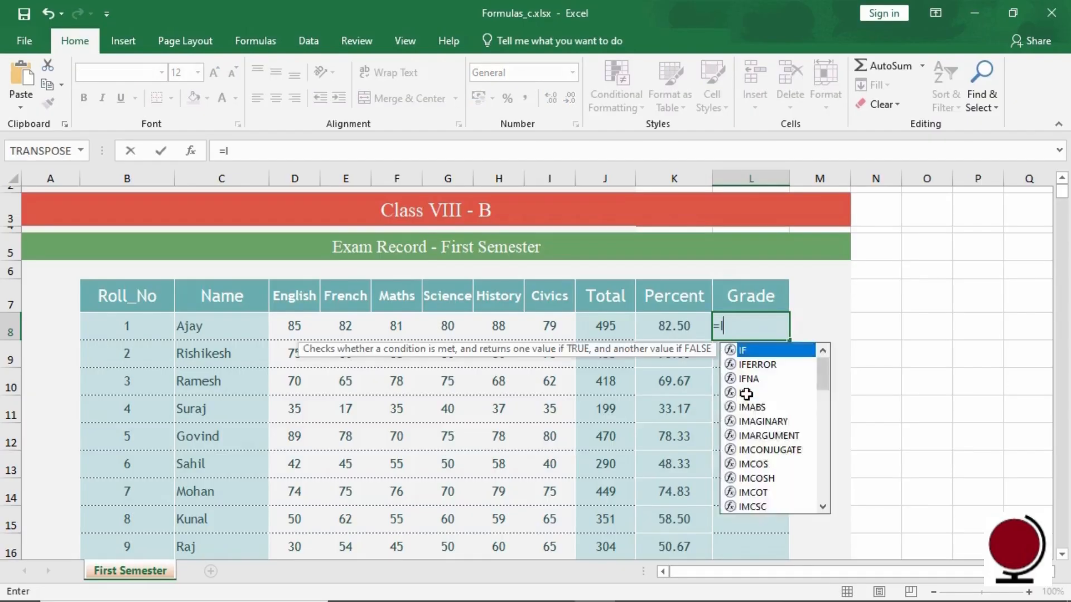
text(FS(K)
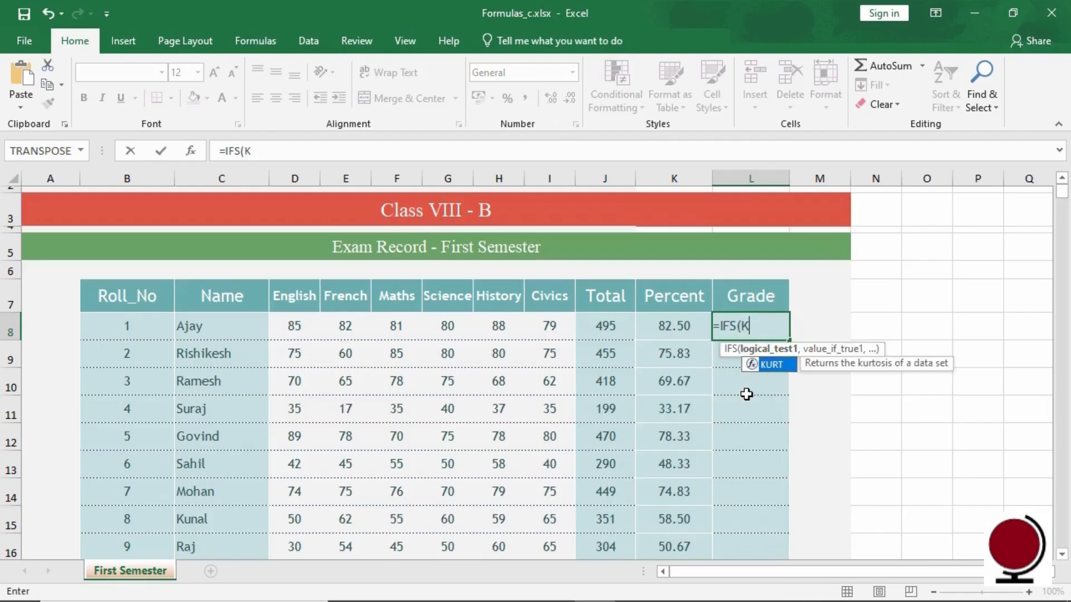
text(8>=)
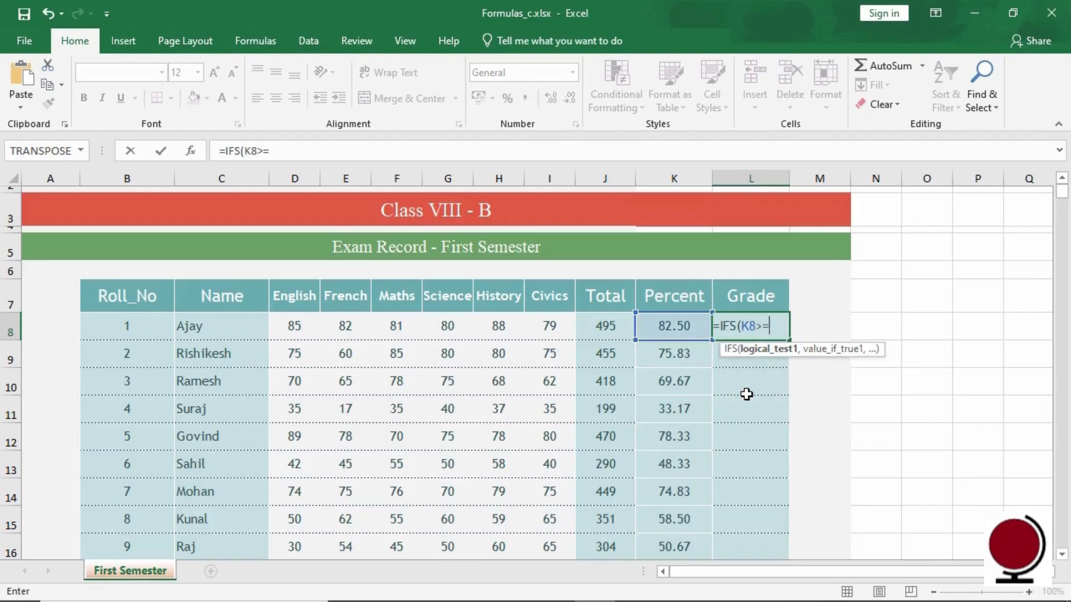
text(80,"A+",K8>=75,"A",K8>=)
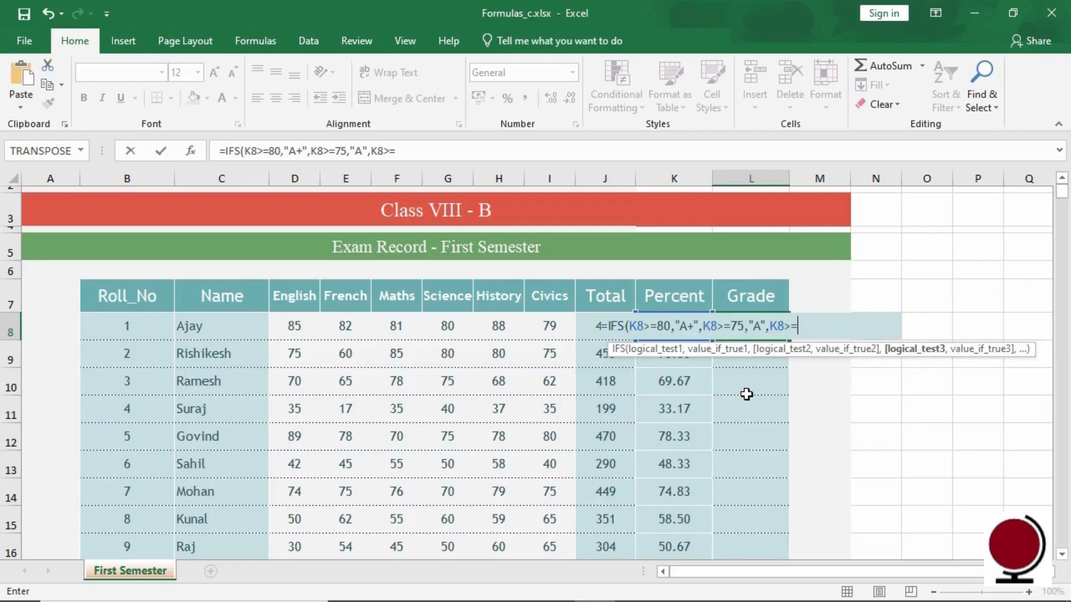
text(60,"B)
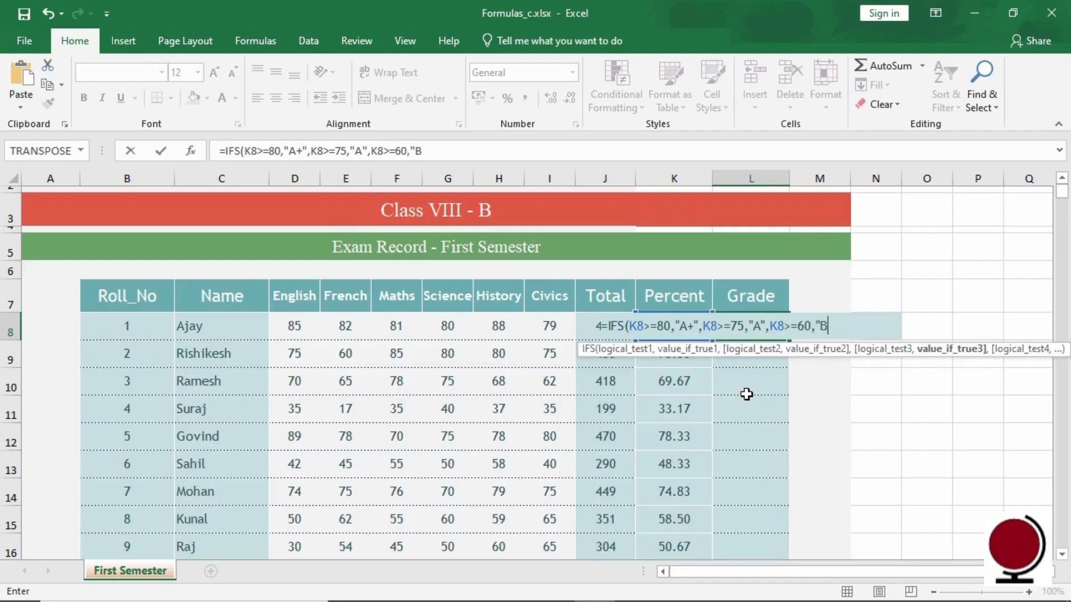
text(",K8>=50,"C",K8)
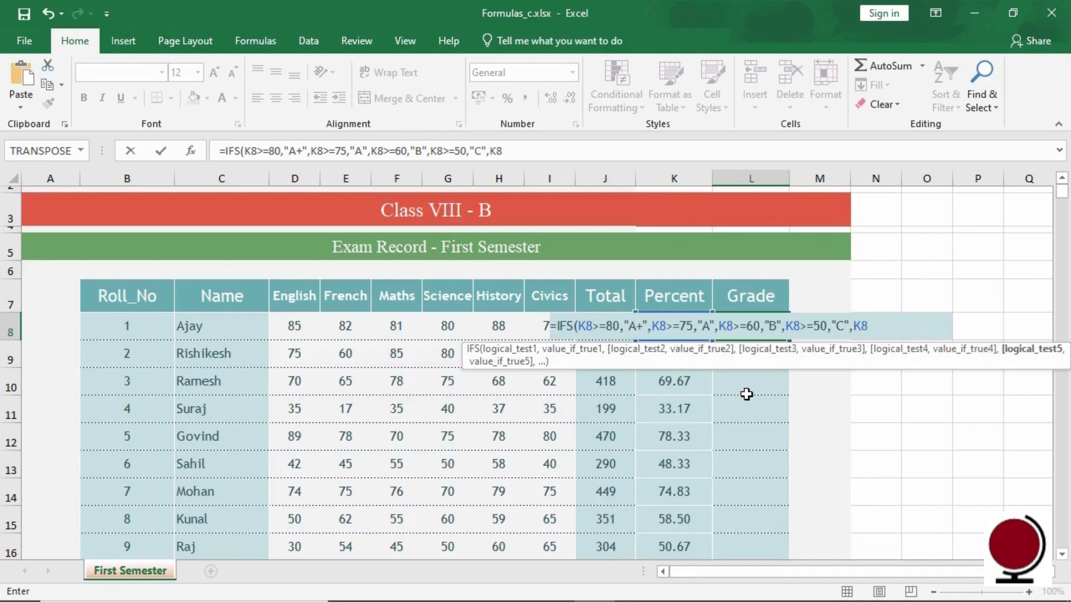
text(>=35,"PASS",TRUE,"FAIL"))
key(Return)
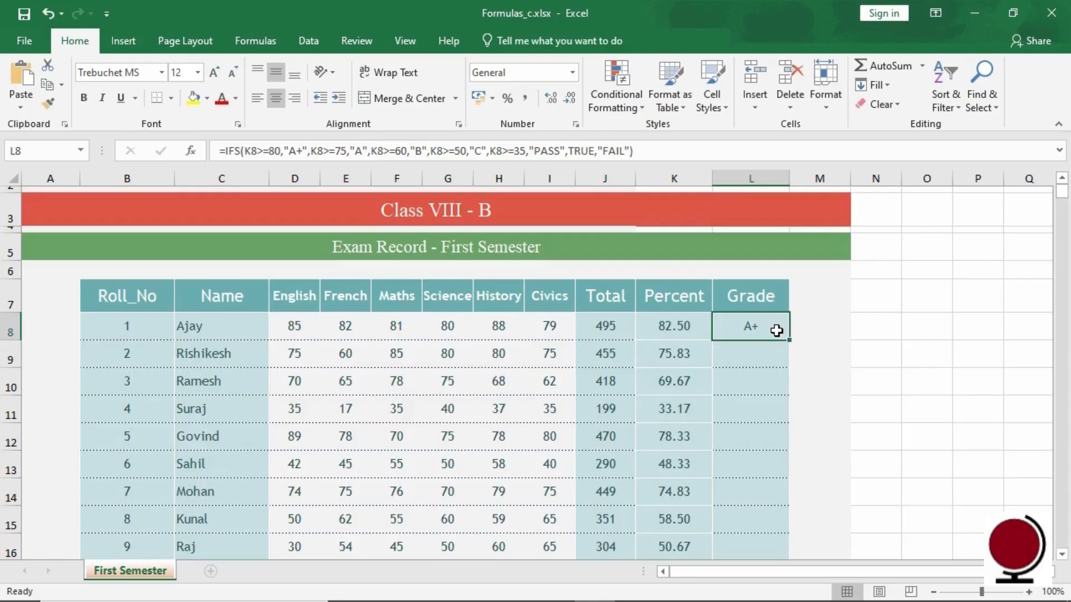
Step: Fill the IFS formula from L8 down the Grade column to L27 and review the grades
drag(789, 340, 769, 520)
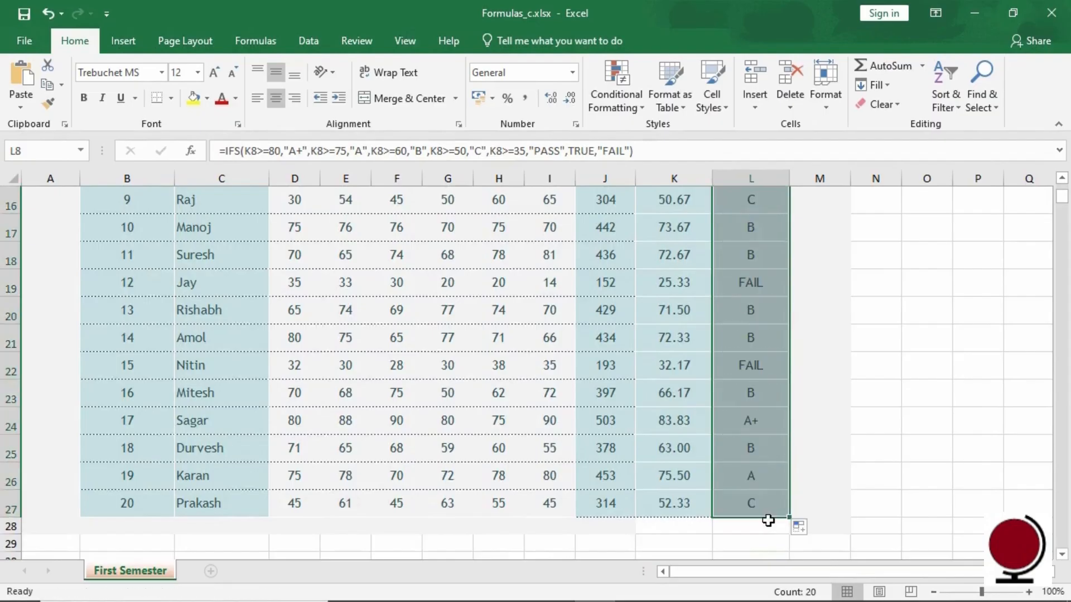
click(803, 366)
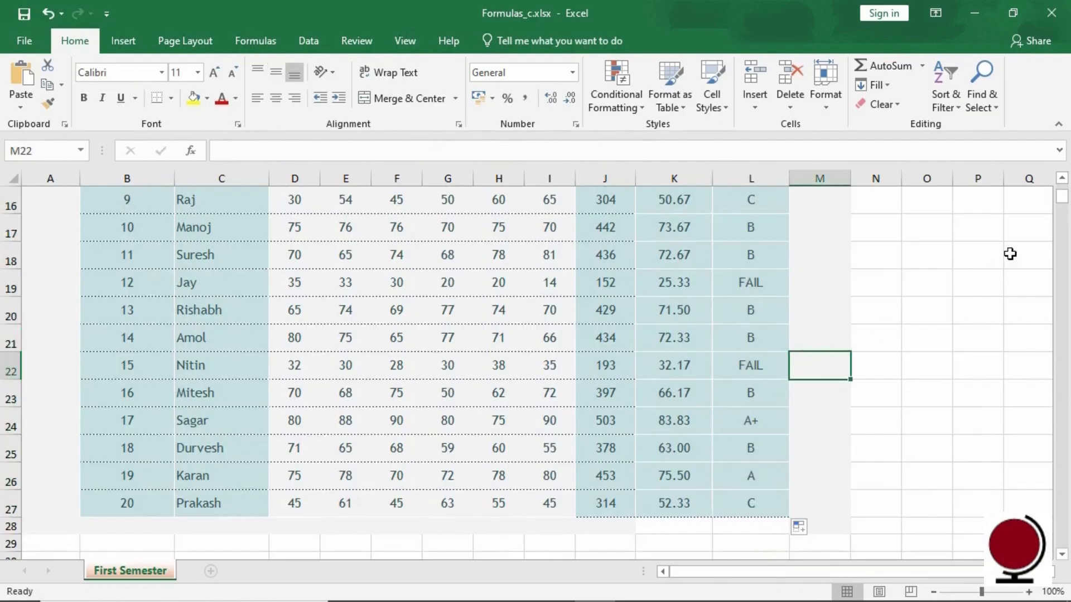
drag(1064, 202, 1064, 189)
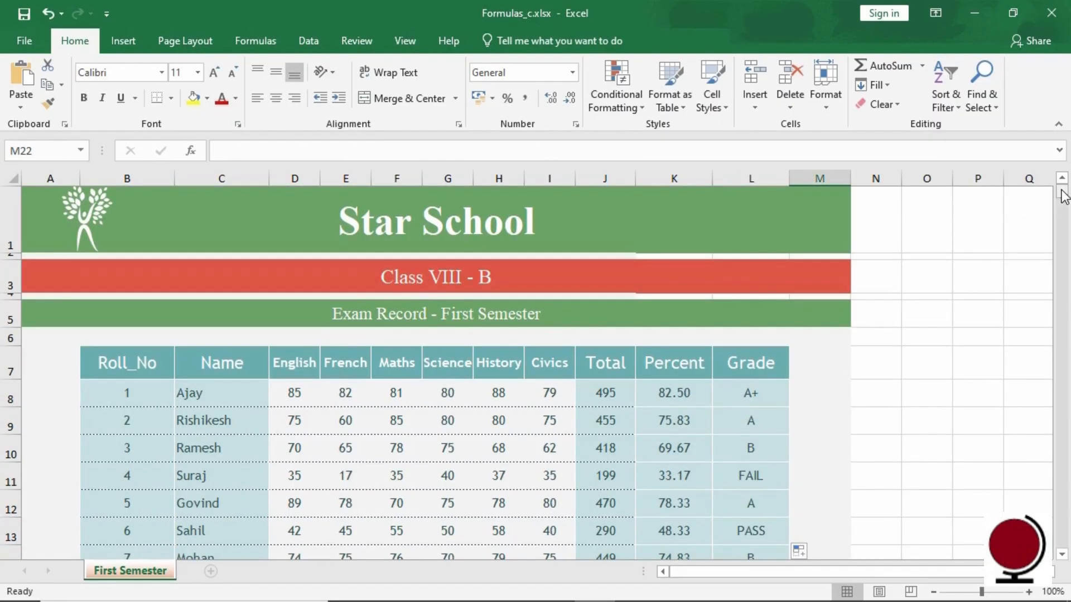
click(770, 397)
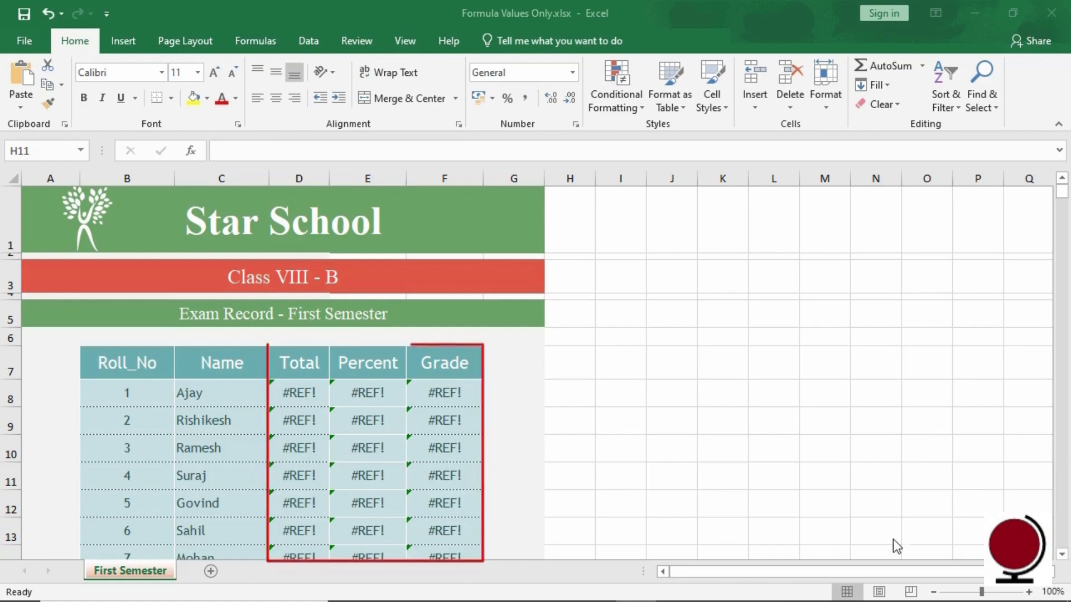
Step: Inspect the formulas behind the #REF! errors in the first student's Total, Percent and Grade cells
click(314, 402)
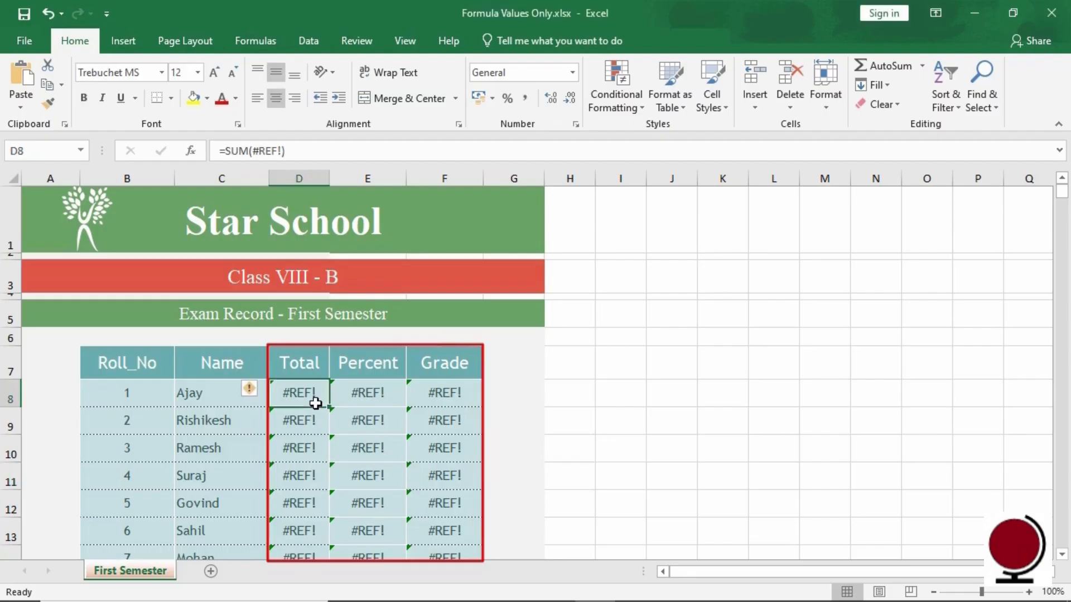
click(393, 404)
click(465, 397)
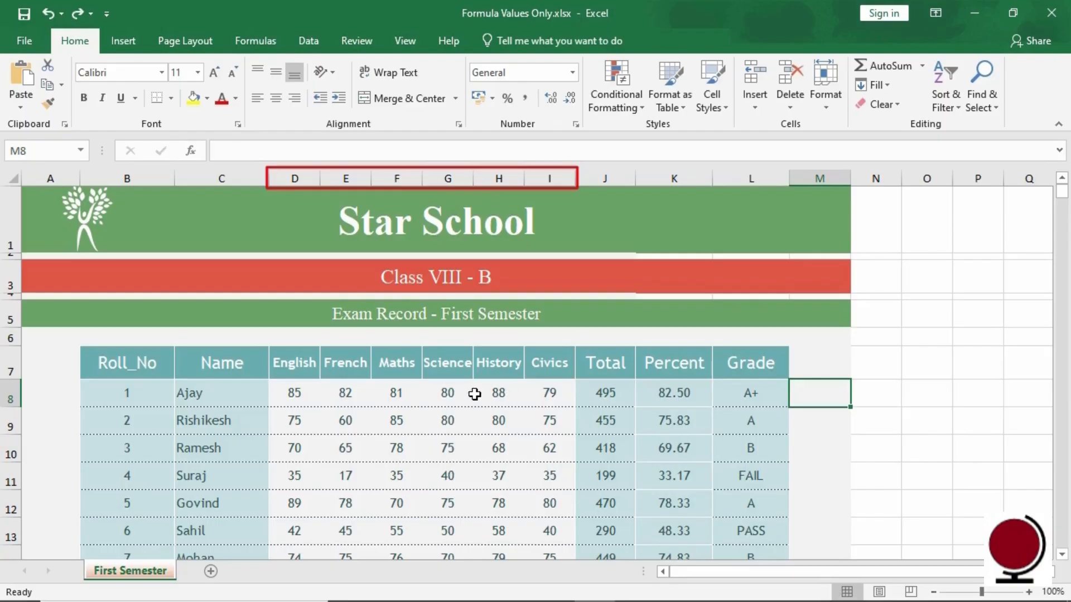
Step: Delete the subject mark columns D through I, from English to Civics, while Total still contains formulas
click(305, 177)
drag(304, 177, 561, 179)
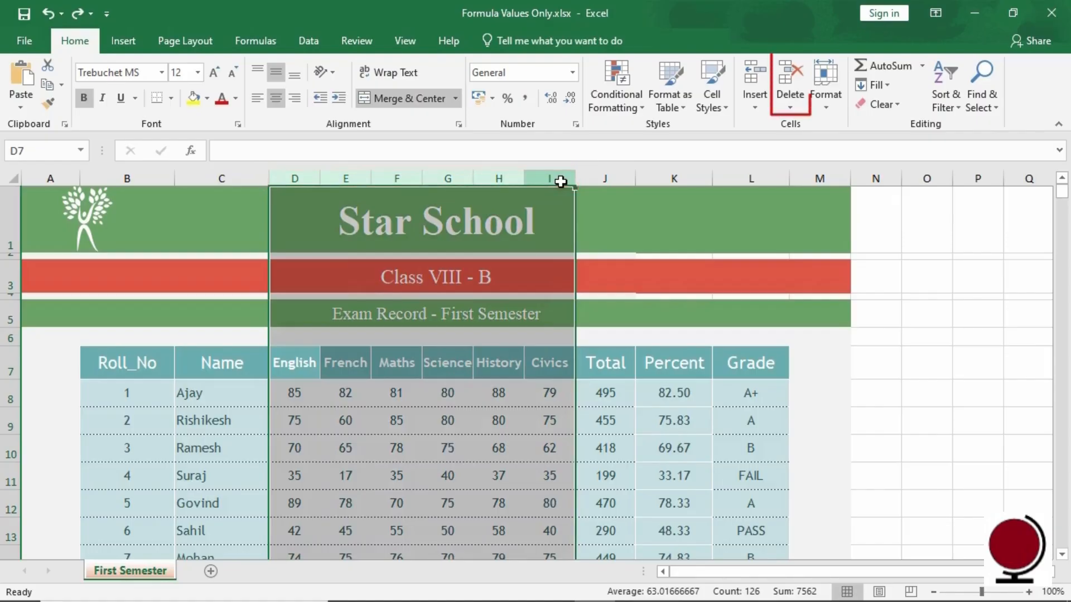
click(787, 103)
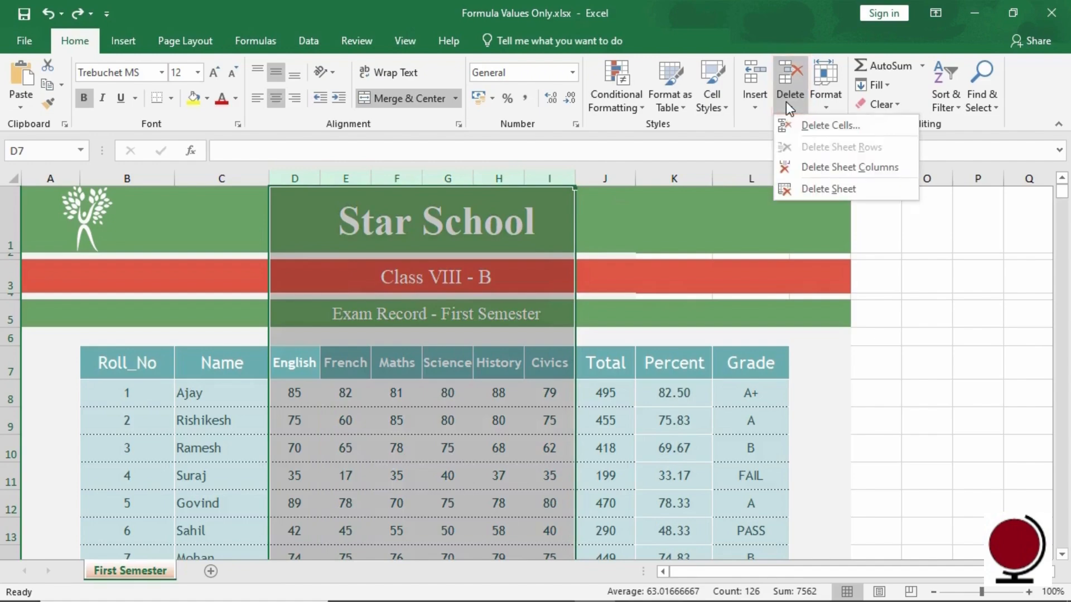
click(868, 127)
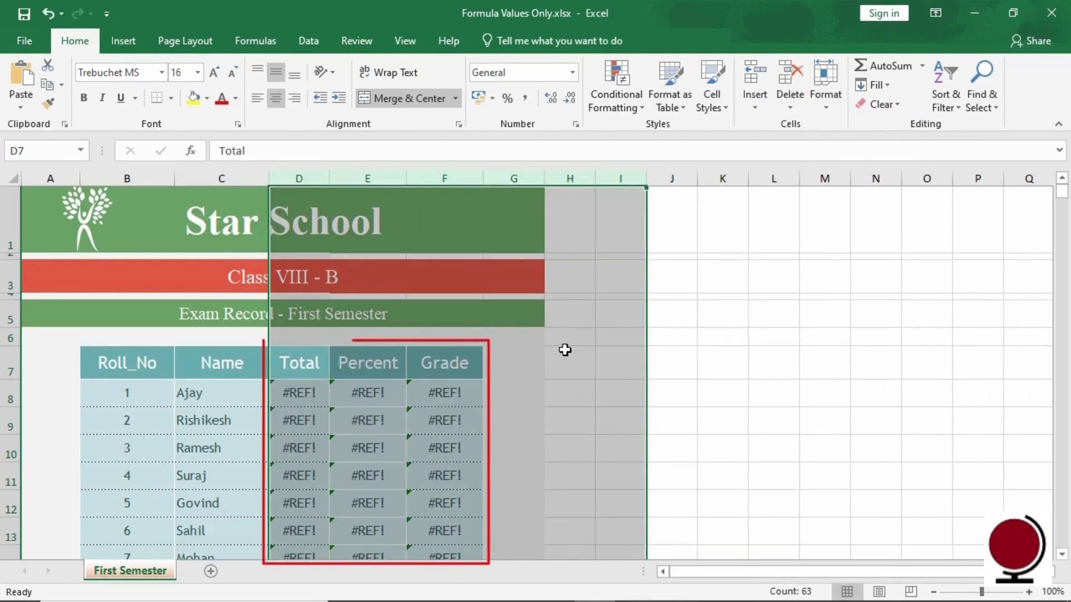
Step: Check the formulas in cells D8, E8 and F8 and undo the deletion of the subject columns
click(546, 400)
click(314, 402)
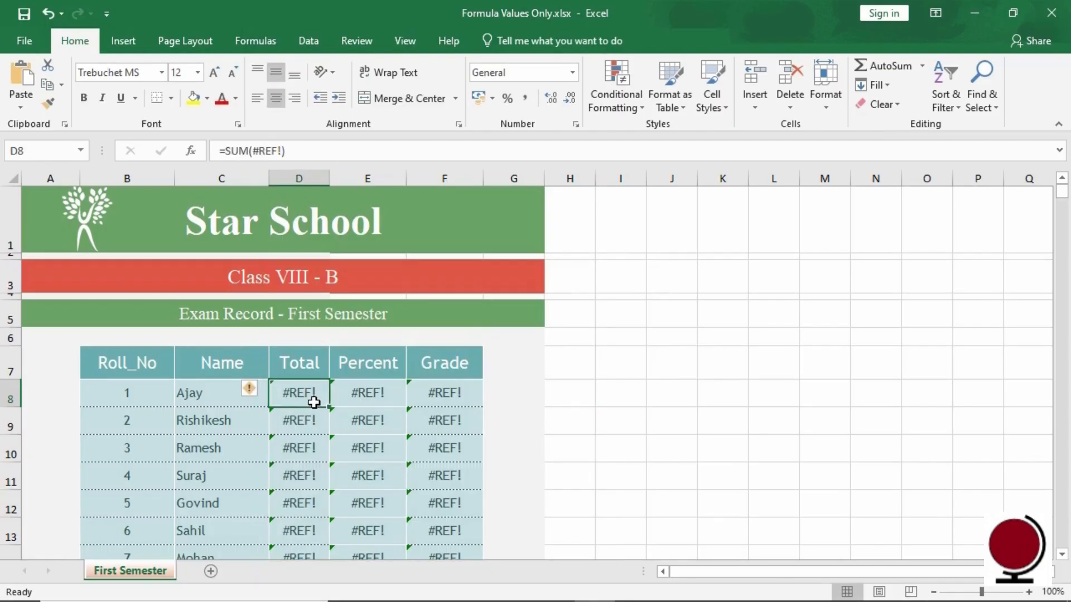
click(375, 399)
click(453, 400)
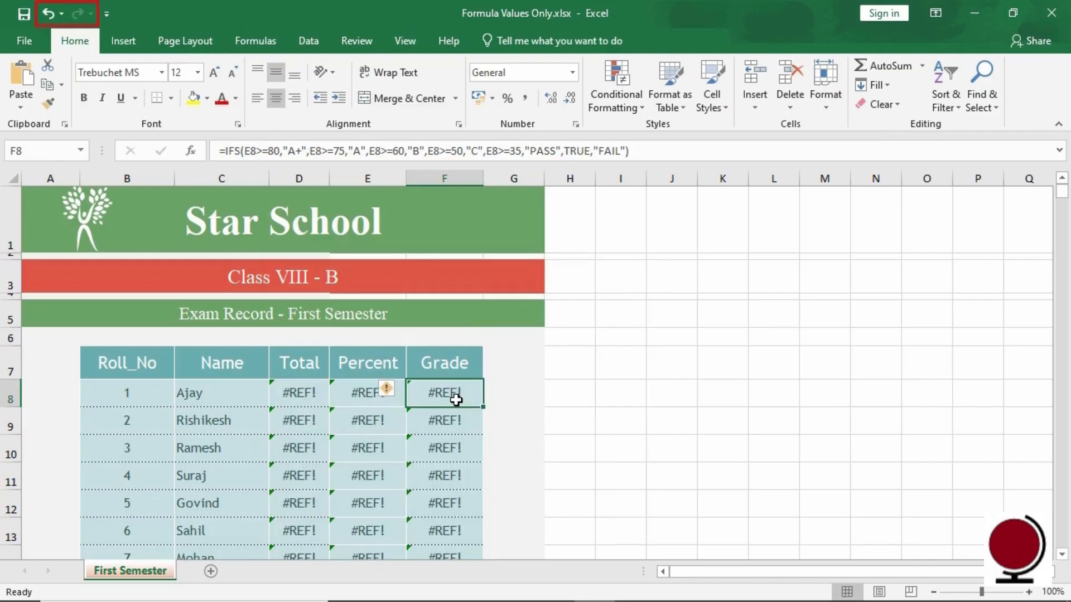
click(49, 13)
Step: Copy the Total column's cells J8 through J27
click(630, 402)
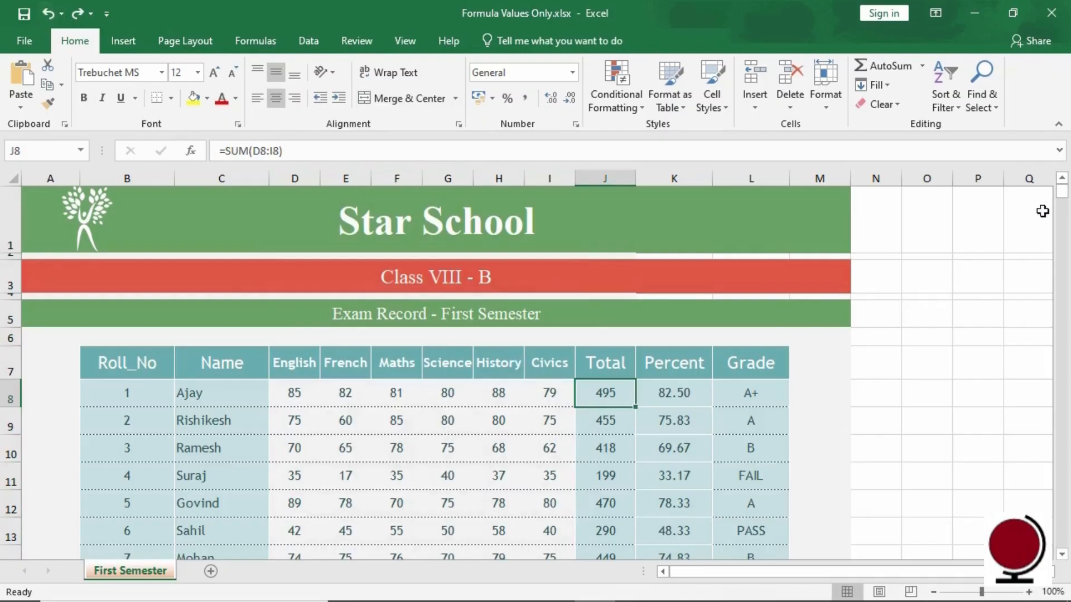
drag(1062, 195, 1062, 199)
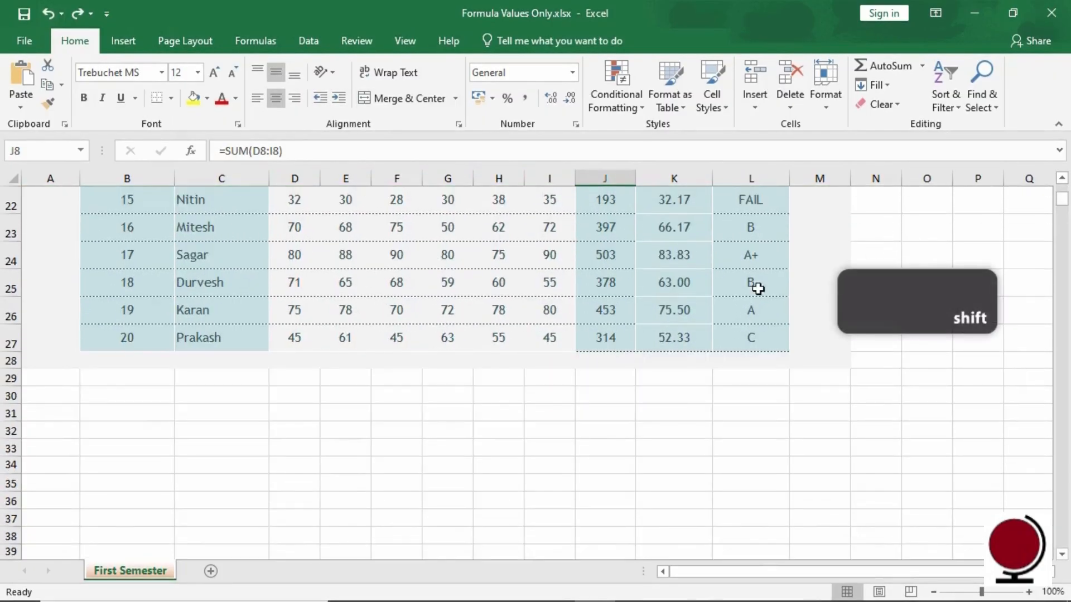
shift+click(610, 343)
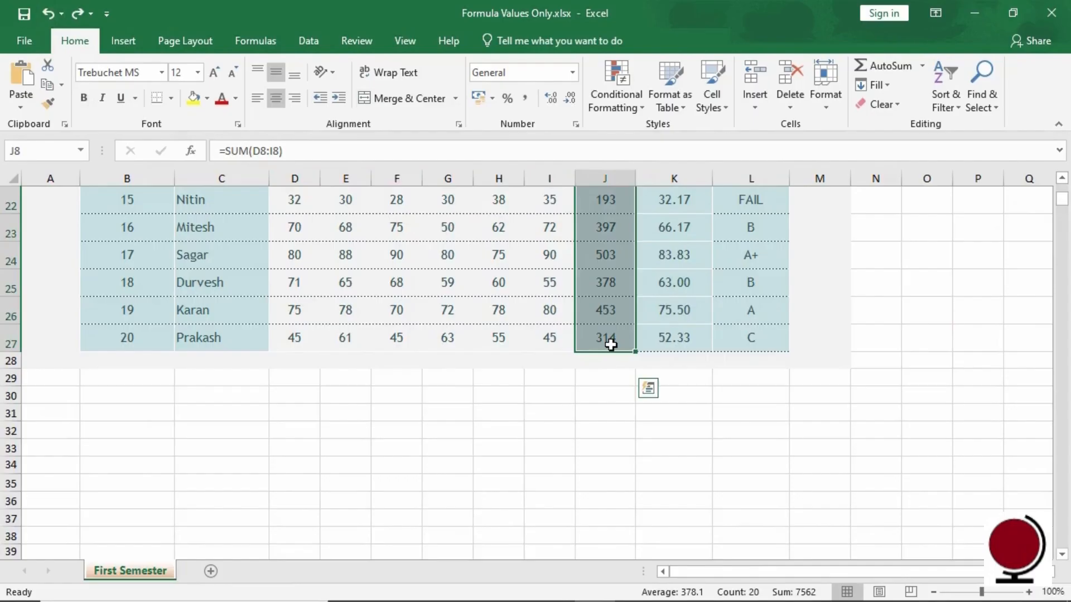
key(ctrl+c)
click(61, 85)
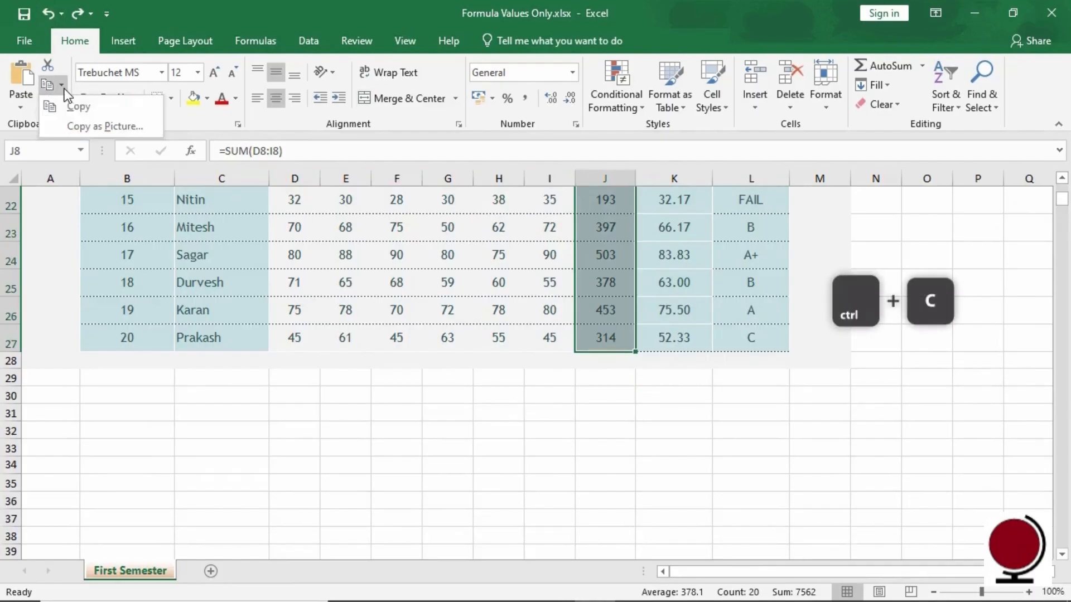
click(109, 109)
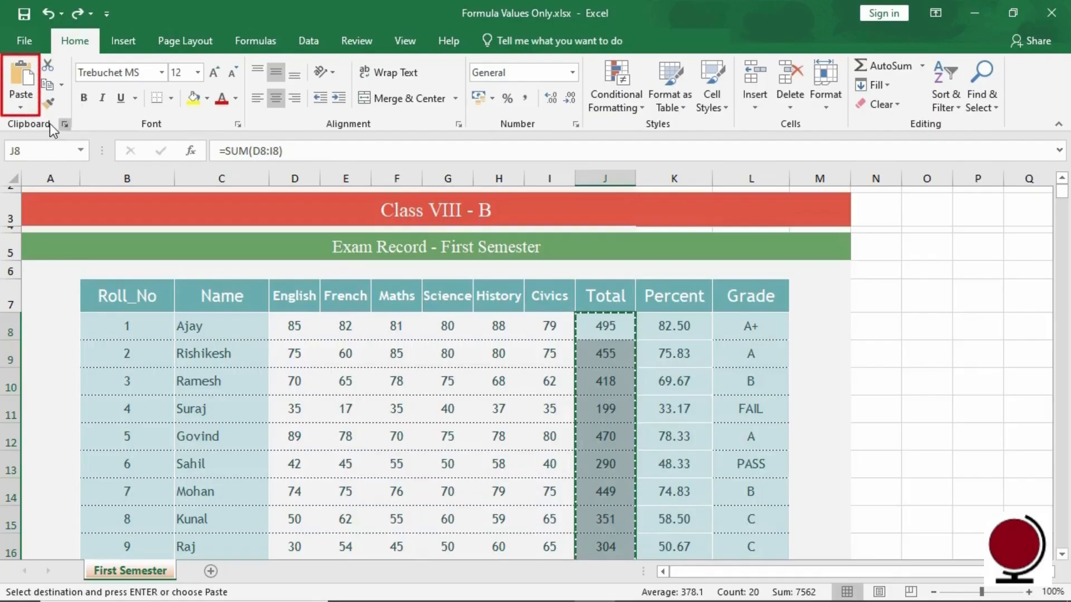
Step: Paste the copied totals back over J8:J27 as values only and clear the copy selection
click(20, 110)
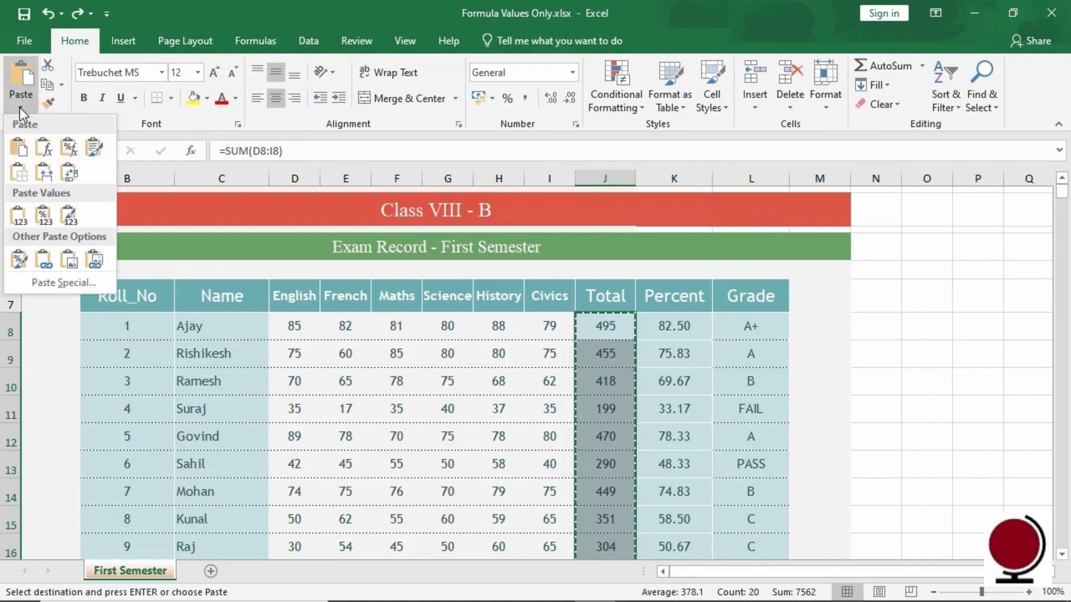
click(17, 219)
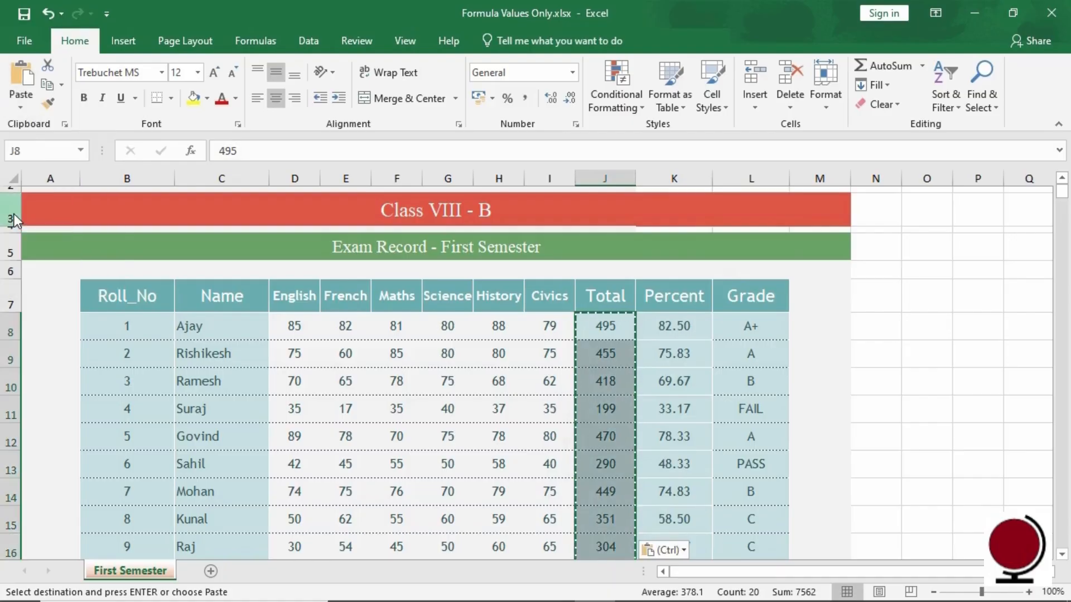
click(629, 334)
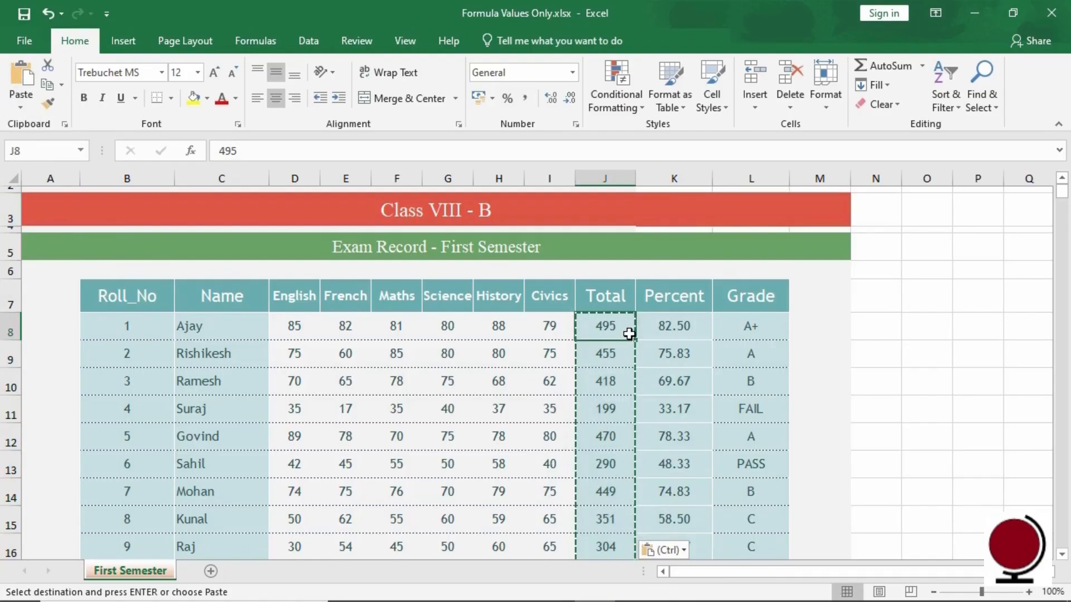
click(826, 330)
key(Escape)
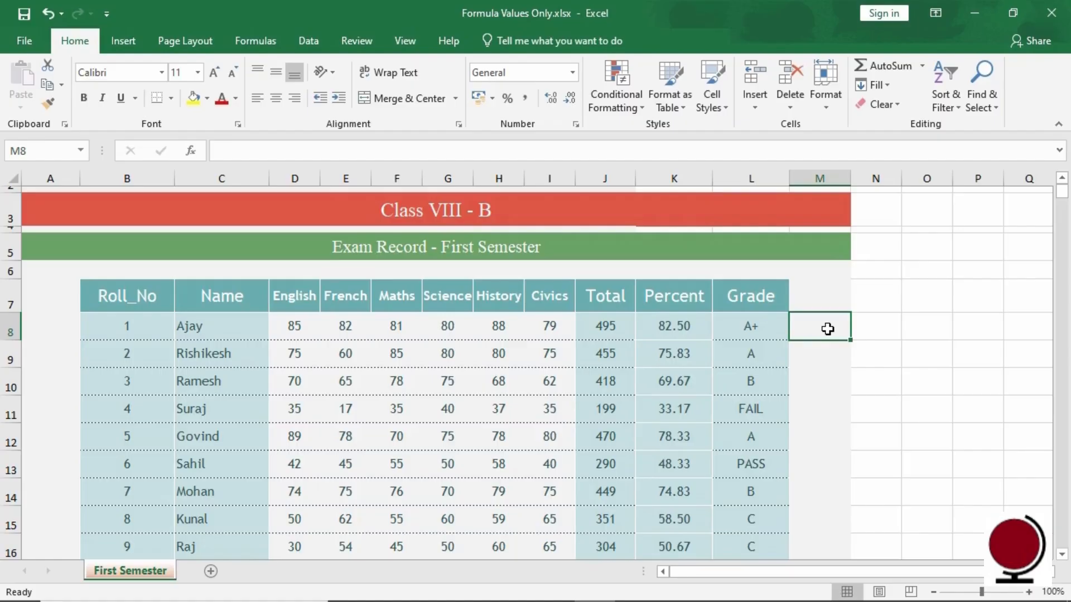
Step: Check the contents of Total cells J8, J9 and J10 to see whether they hold plain values
click(620, 333)
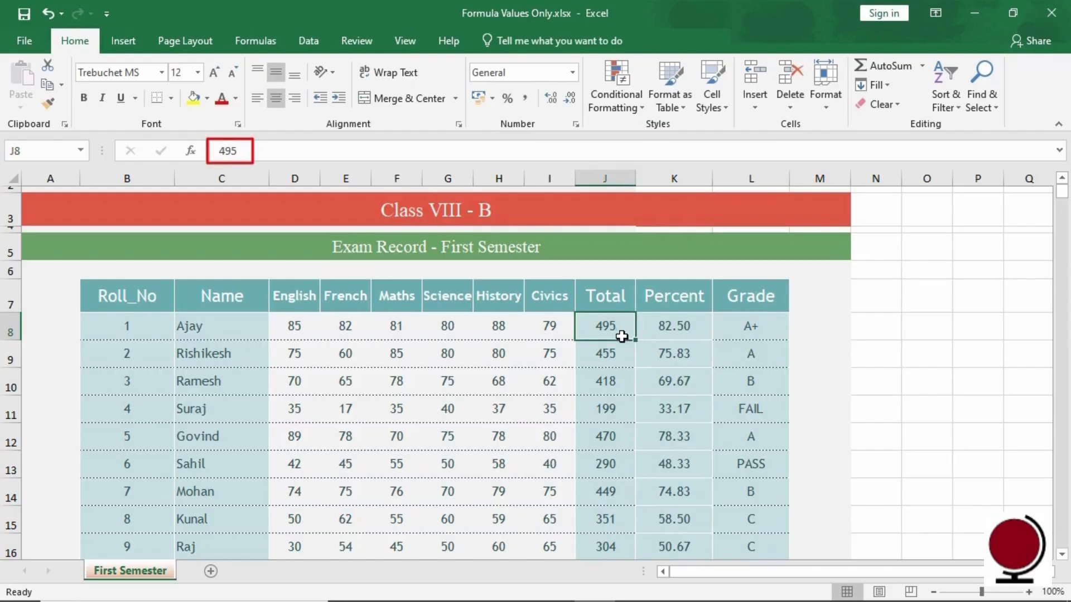
click(625, 358)
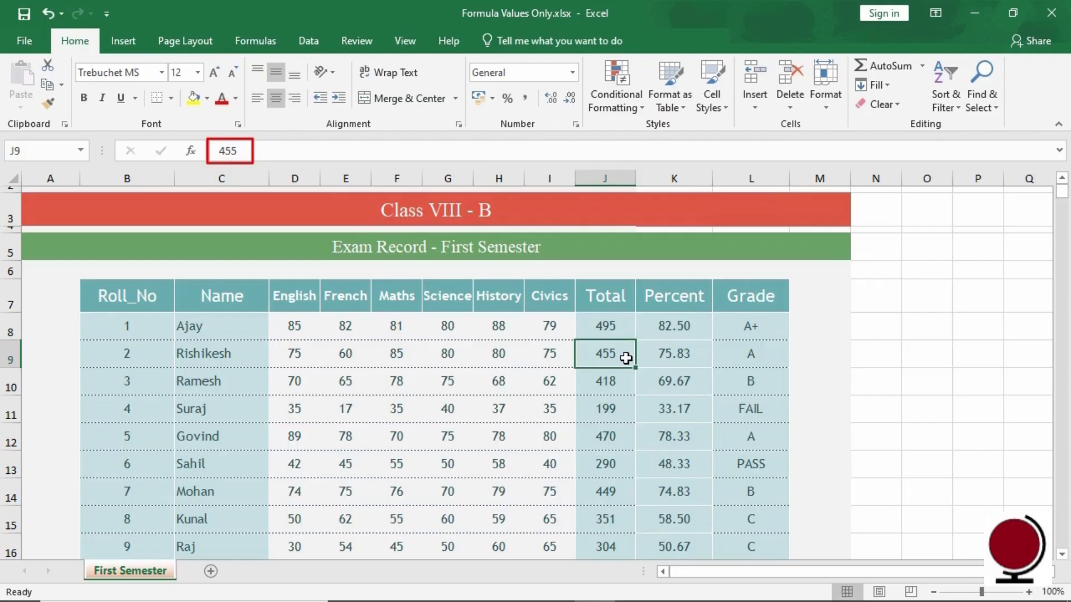
double_click(626, 389)
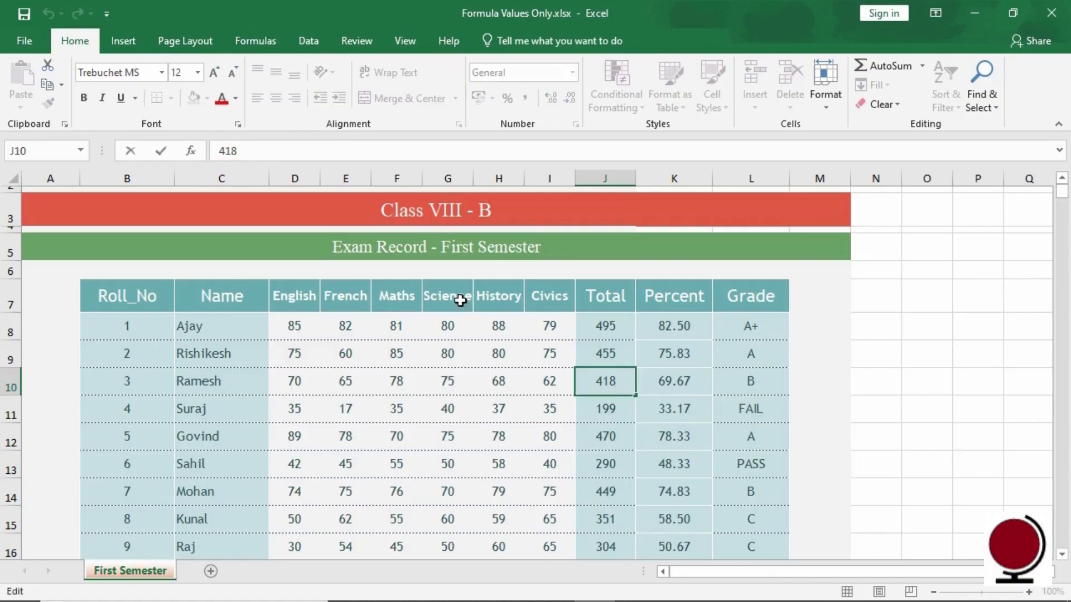
Step: Delete the subject mark columns D through I and select the first student's Total cell
drag(306, 175, 564, 180)
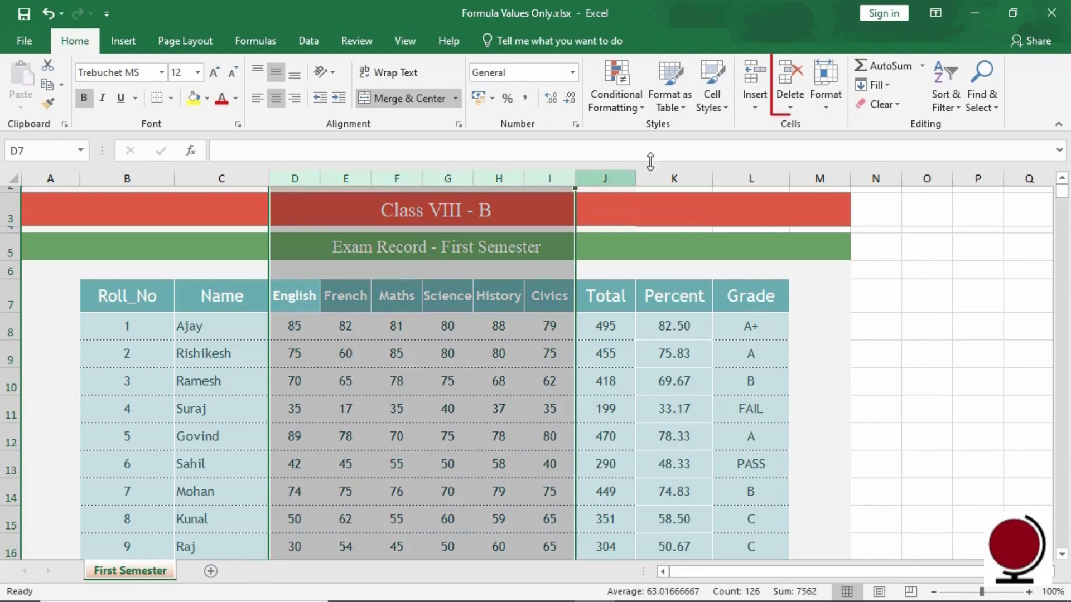
click(788, 113)
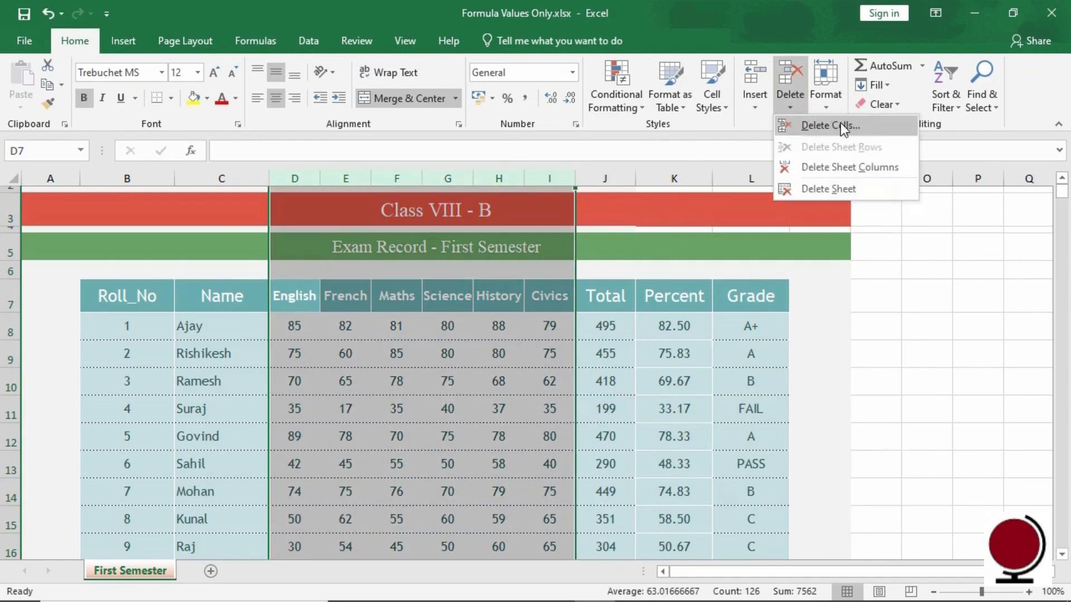
click(864, 130)
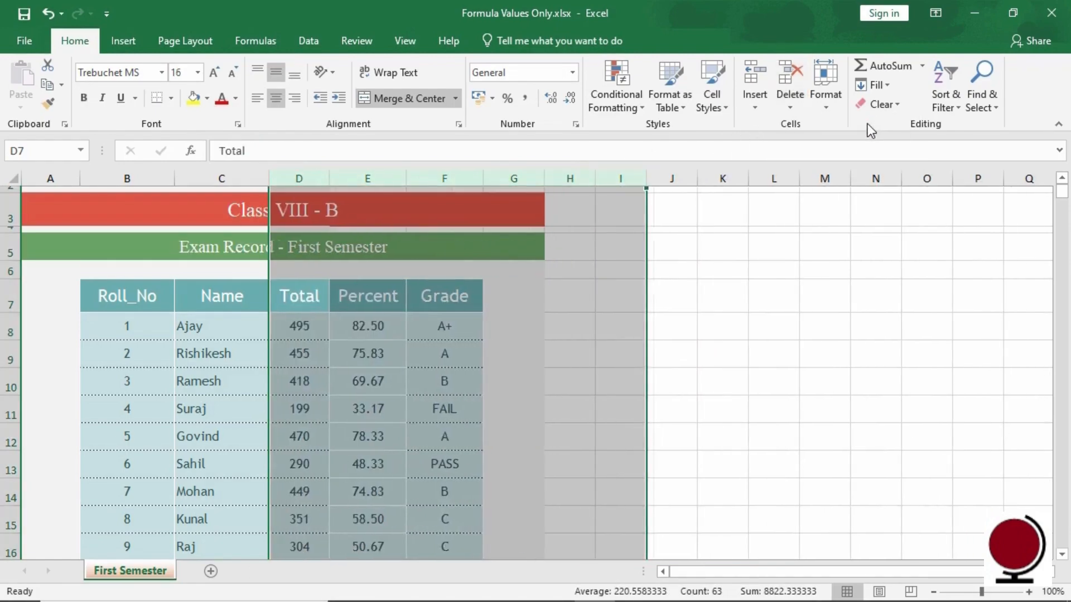
click(312, 327)
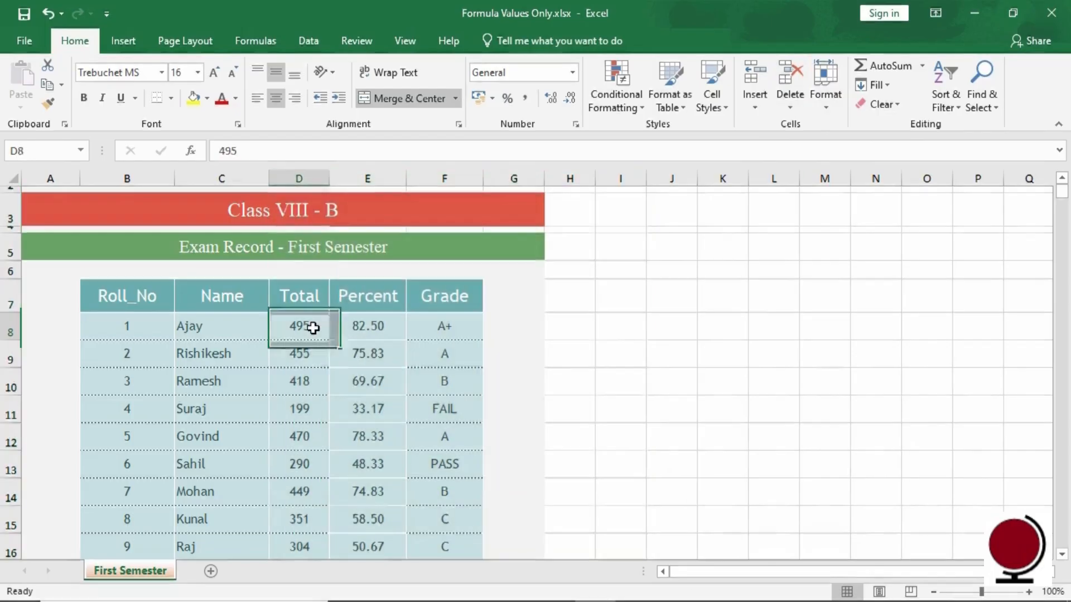
Step: Check the contents of the first student's Percent and Grade cells and the second student's Total cell
click(393, 334)
click(468, 330)
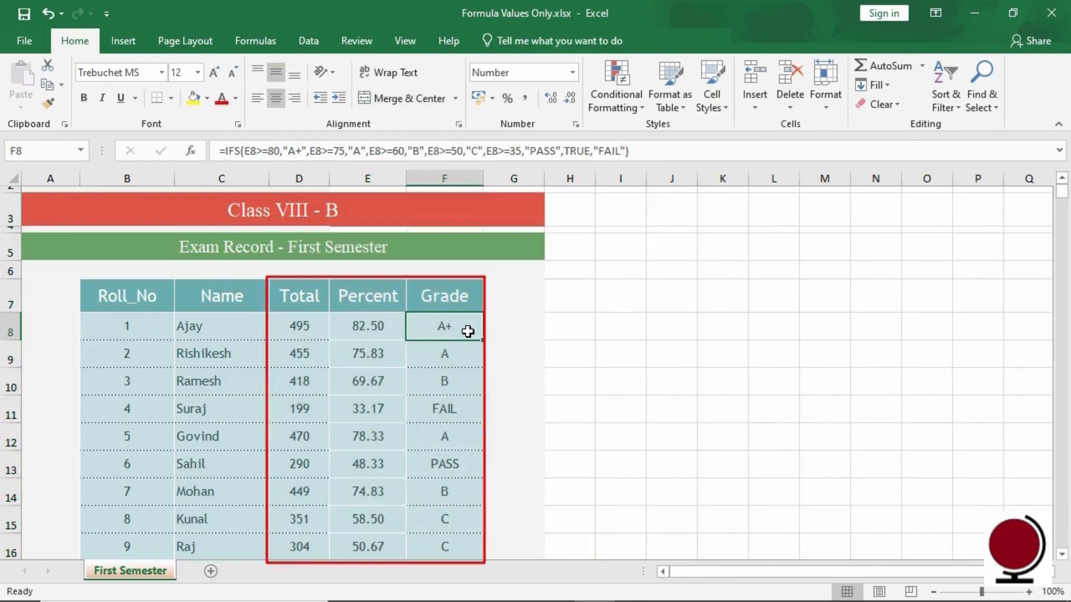
click(315, 365)
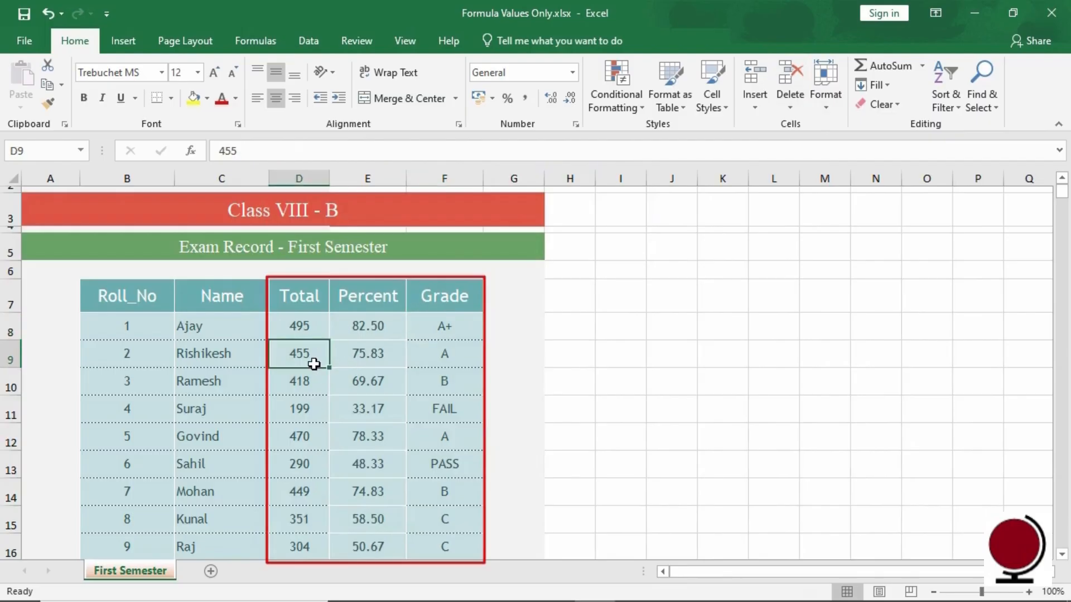
click(508, 361)
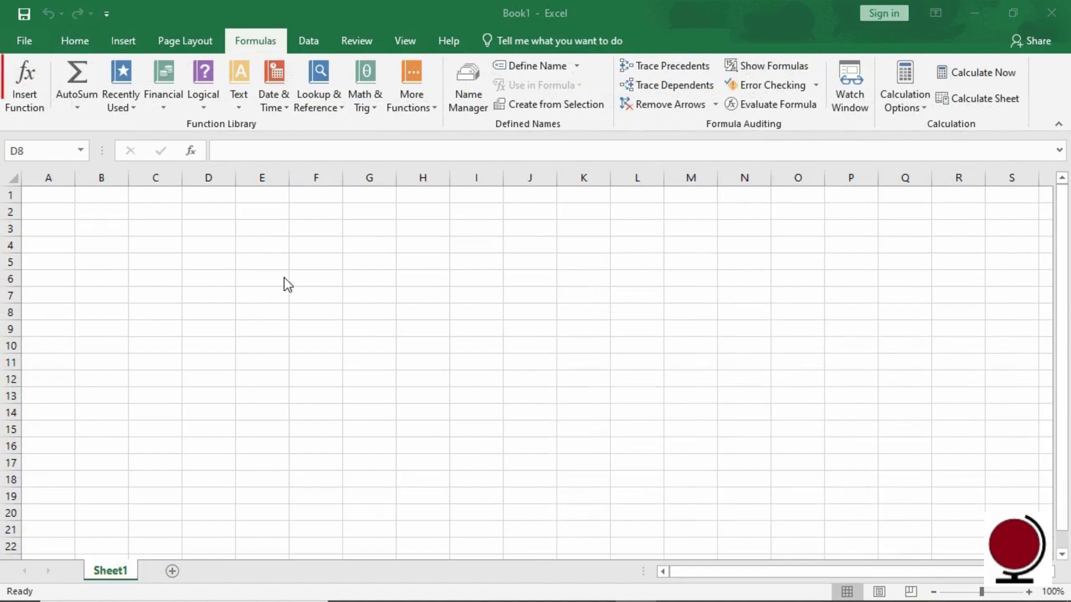
Step: Search for "average" with Insert Function from cell D8, open the AVERAGE function's arguments and cancel without inserting it
click(36, 100)
click(35, 99)
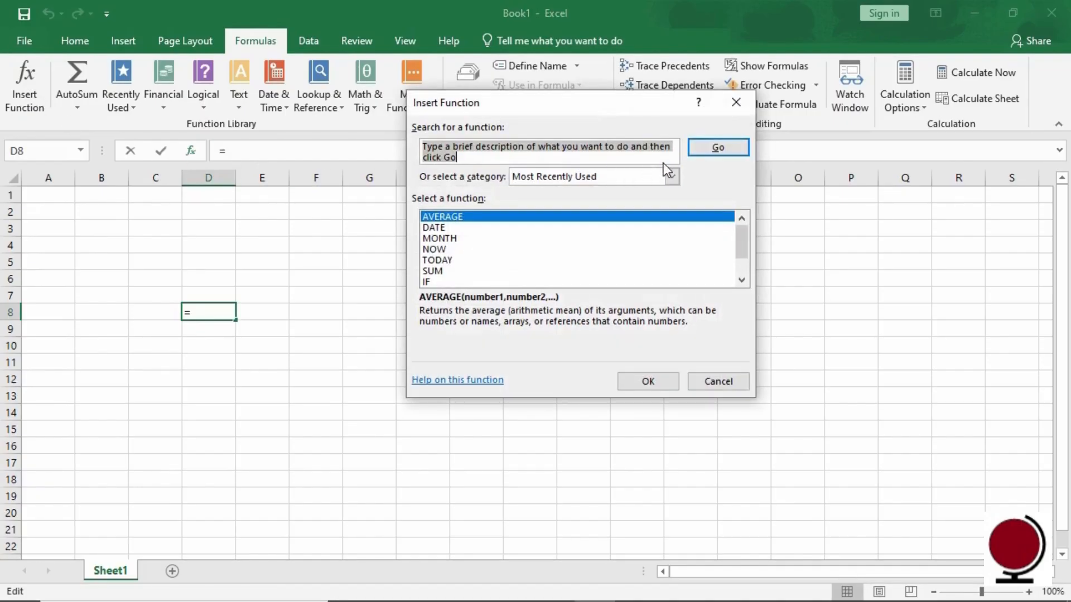
key(Delete)
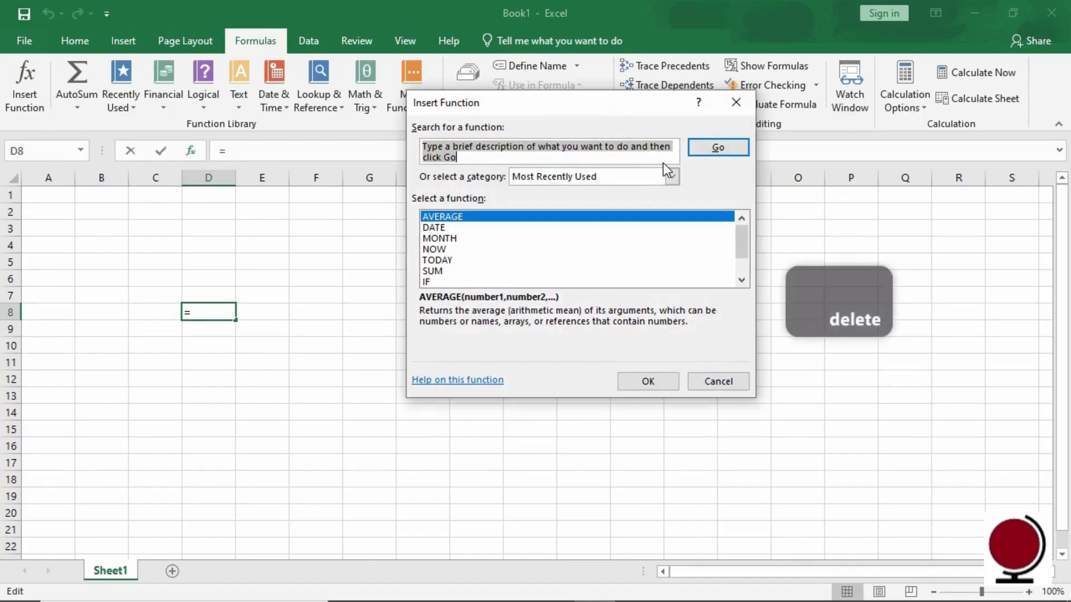
key(Delete)
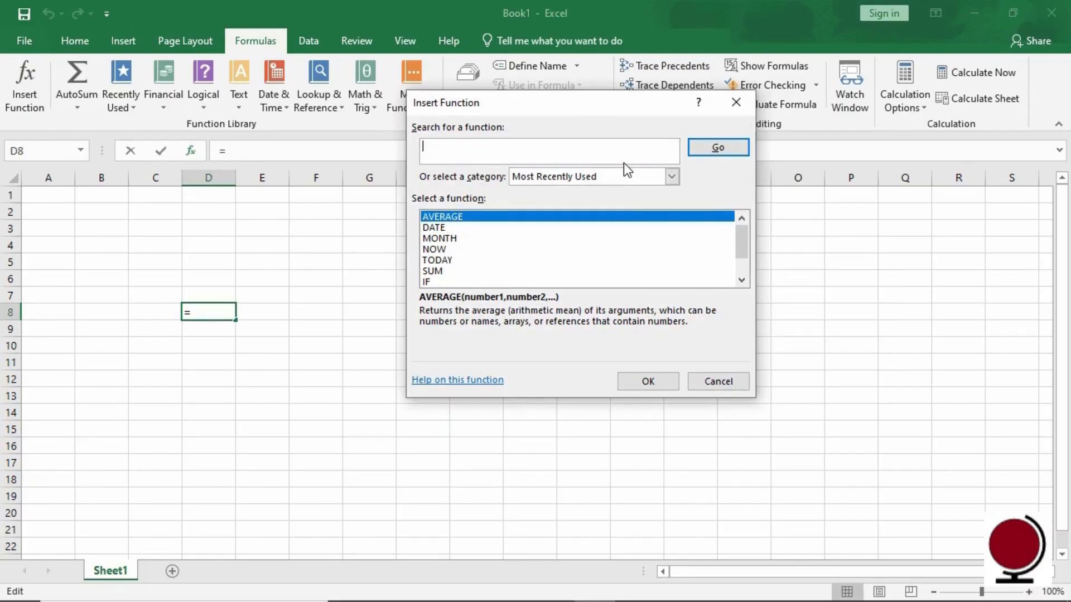
text(average)
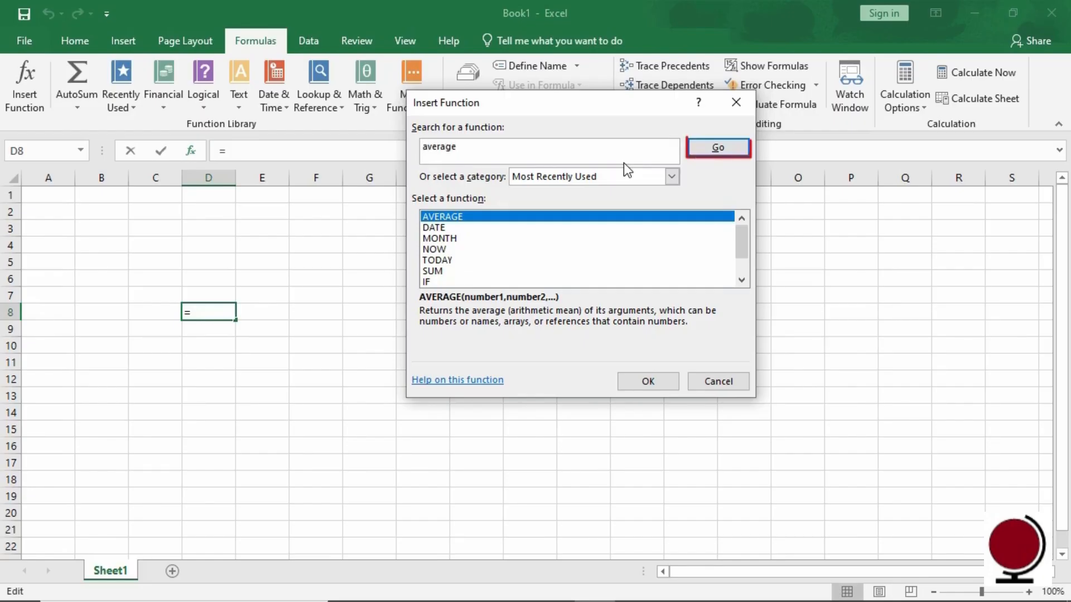
click(739, 151)
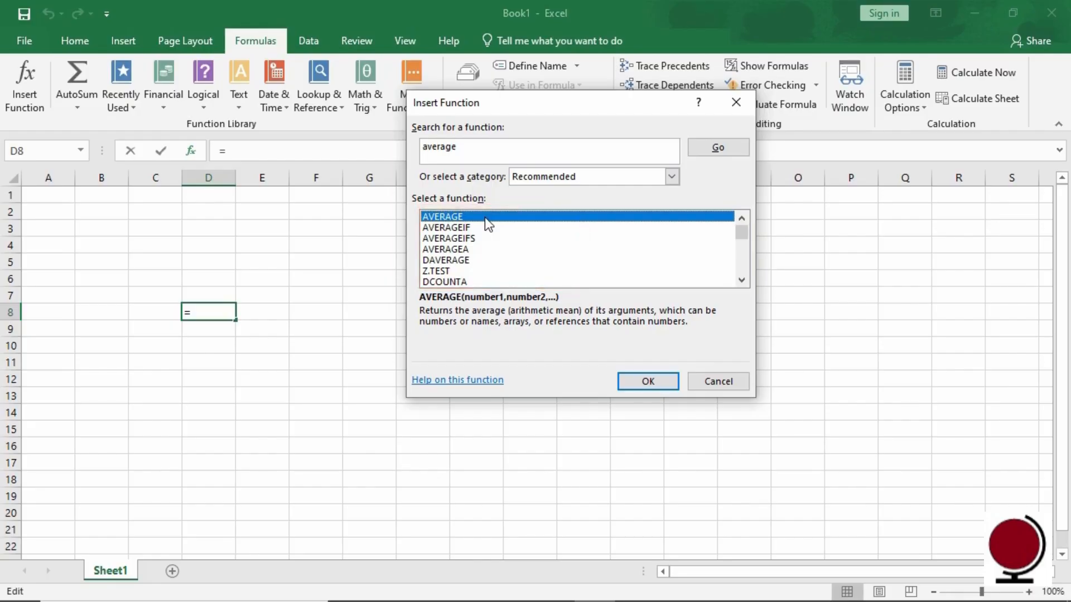
click(628, 381)
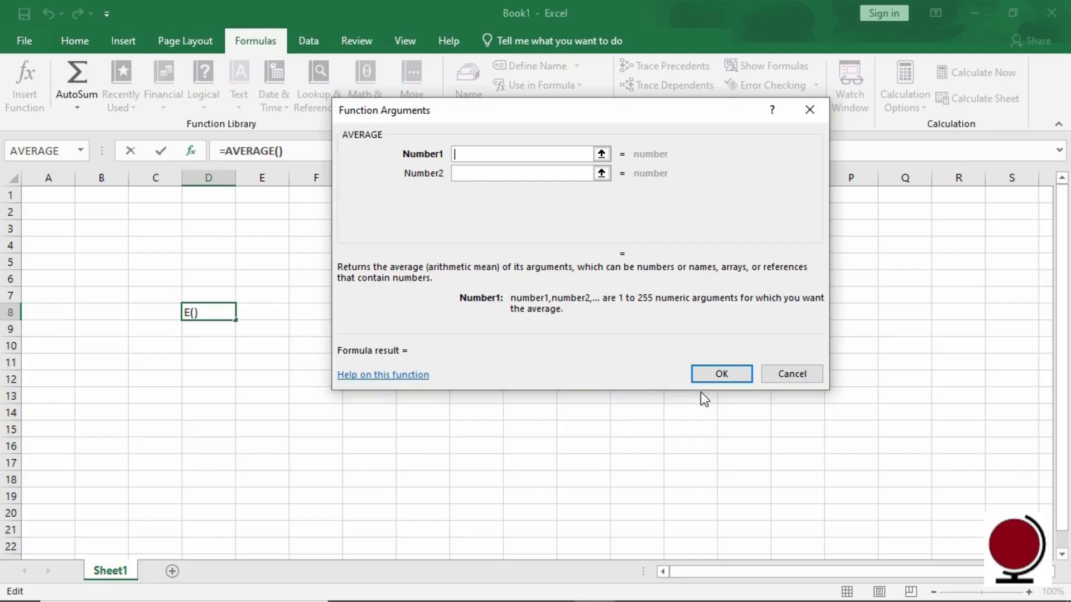
click(808, 373)
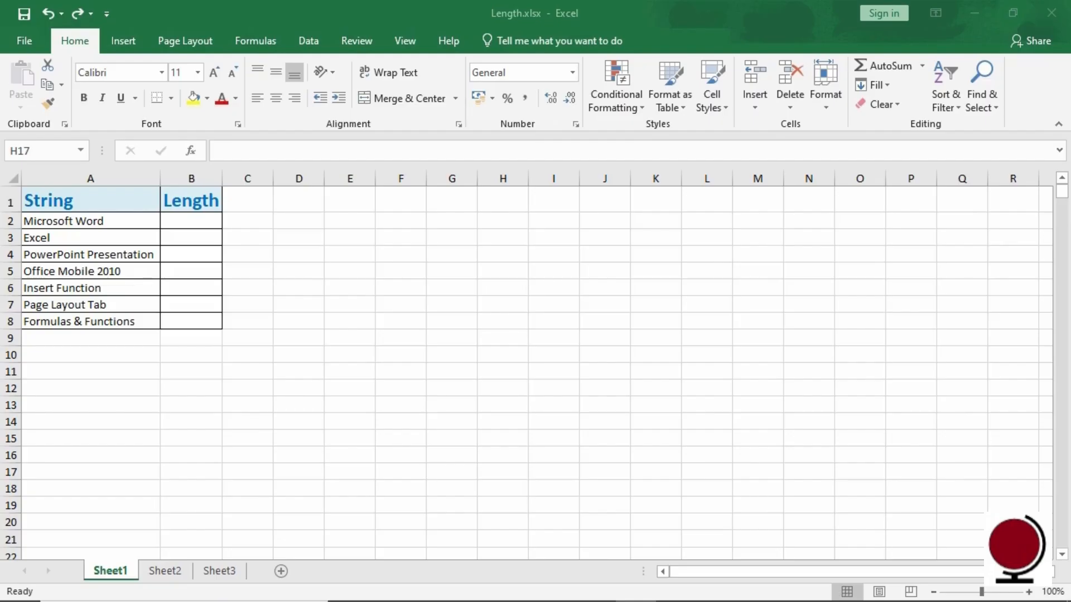
Step: Enter the formula =LEN(A2) in cell B2 to count the characters of the first string
click(181, 222)
text(=)
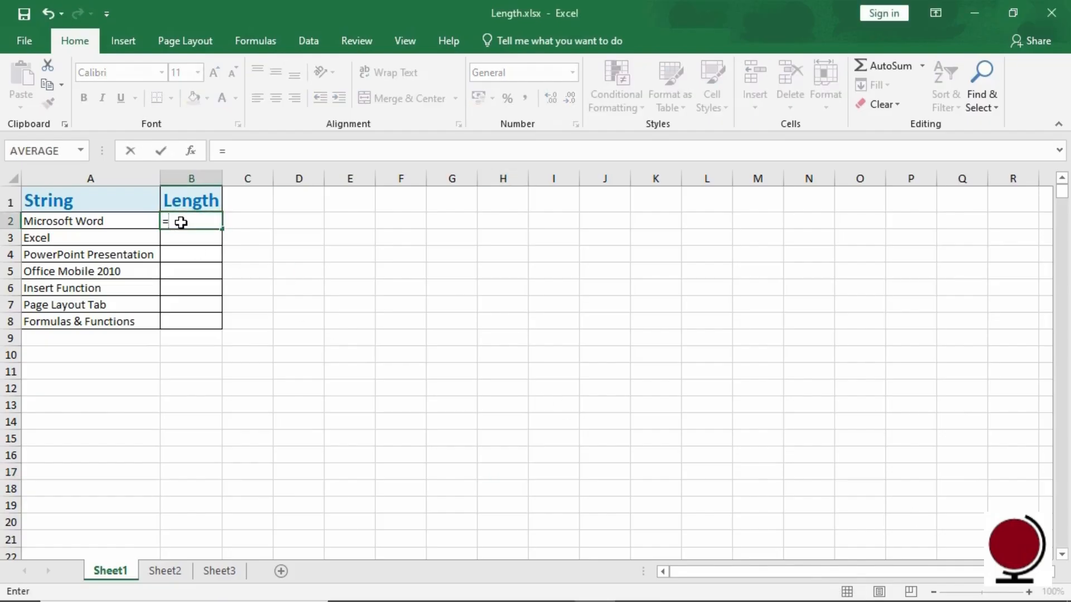
text(LEN)
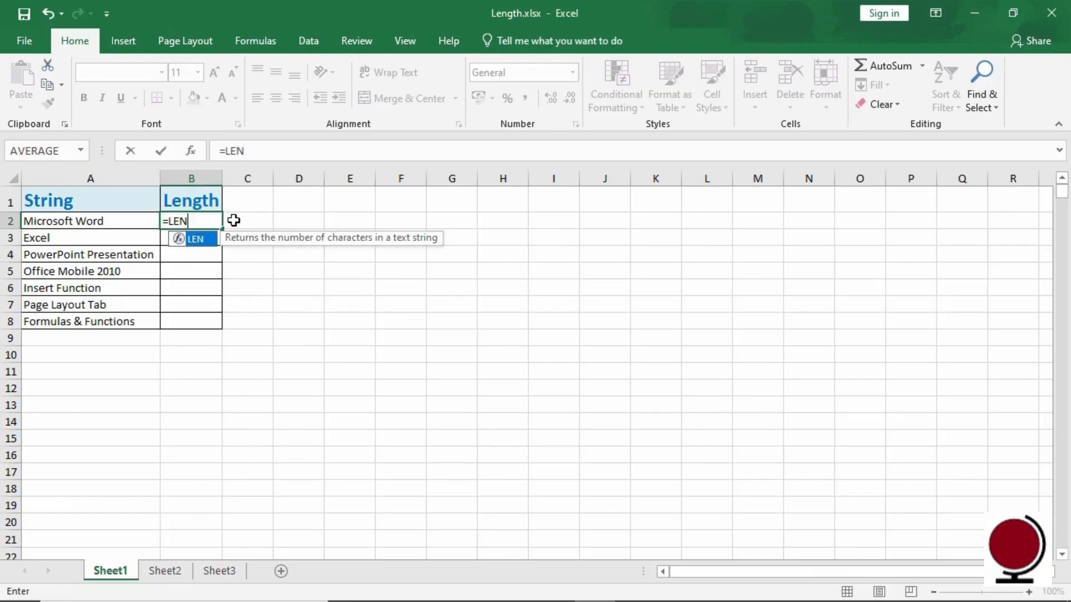
text((A)
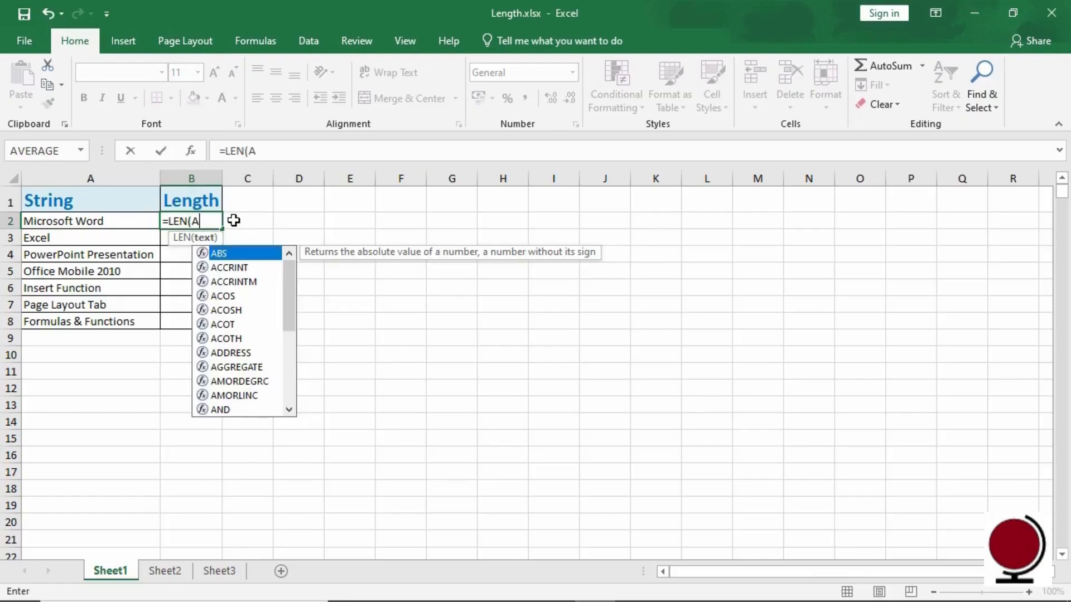
text(2)
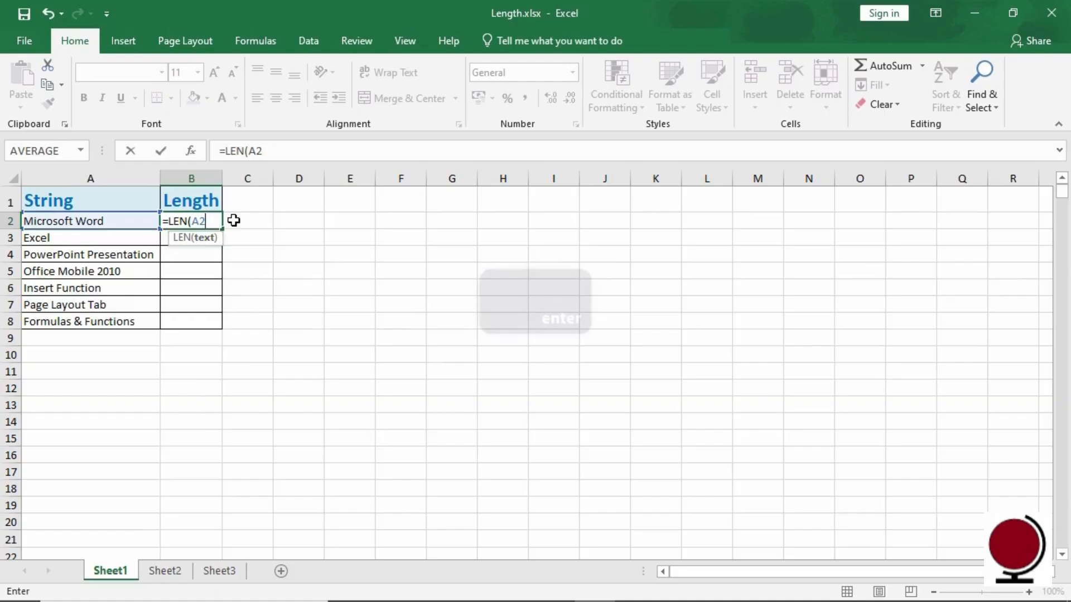
text())
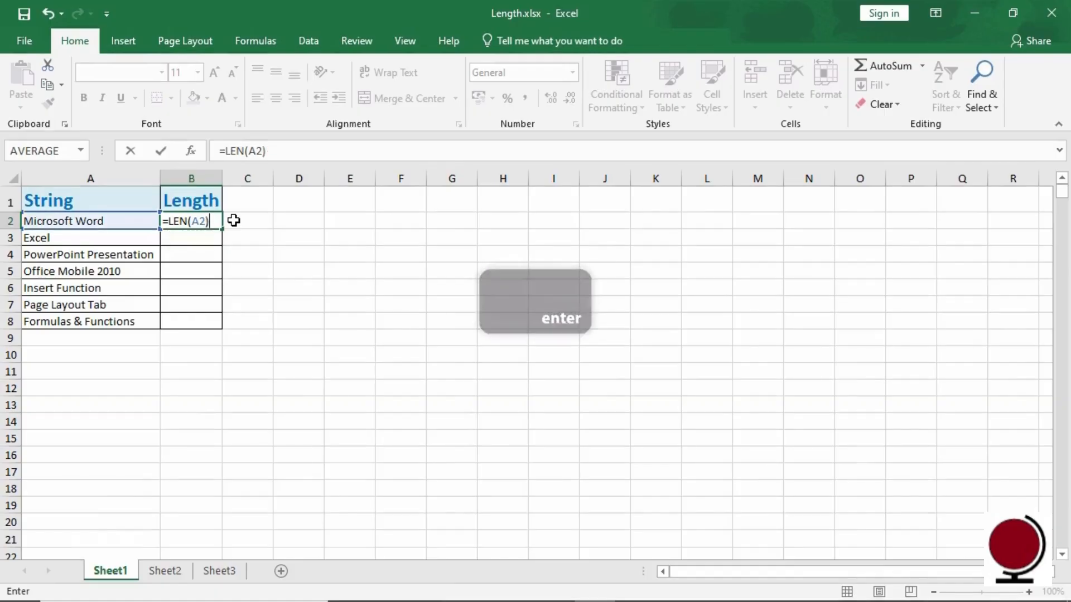
key(Return)
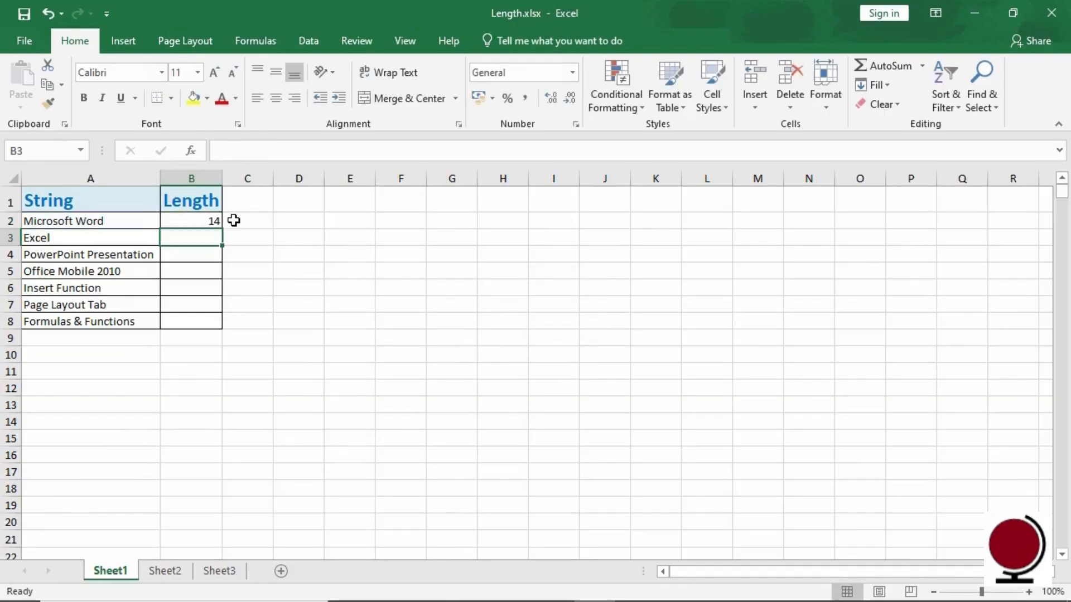
Step: Fill the LEN formula from B2 down through B8 for the remaining strings
click(176, 218)
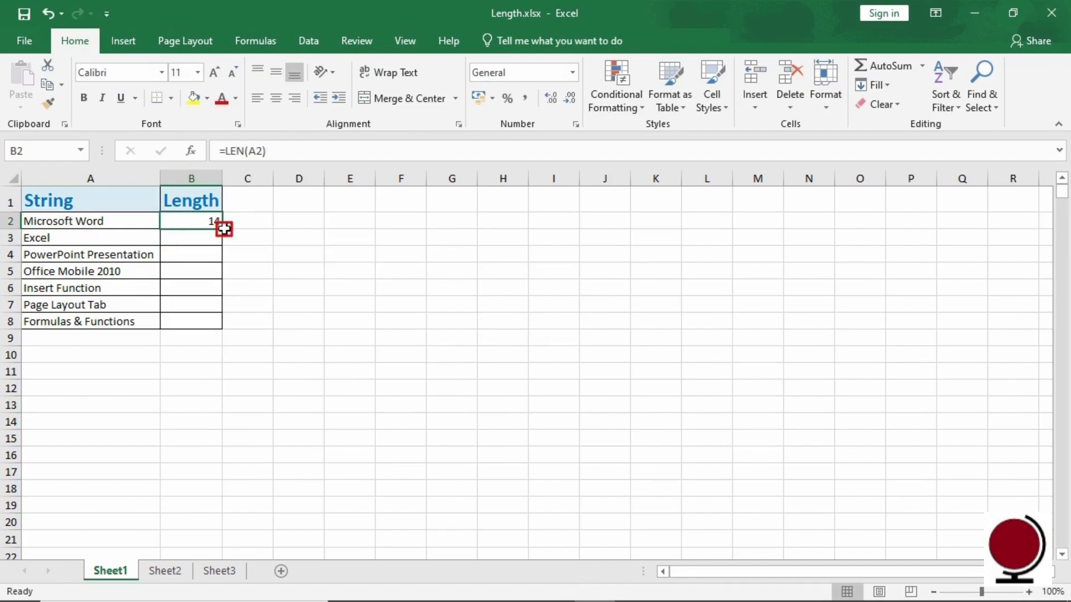
drag(222, 225, 223, 330)
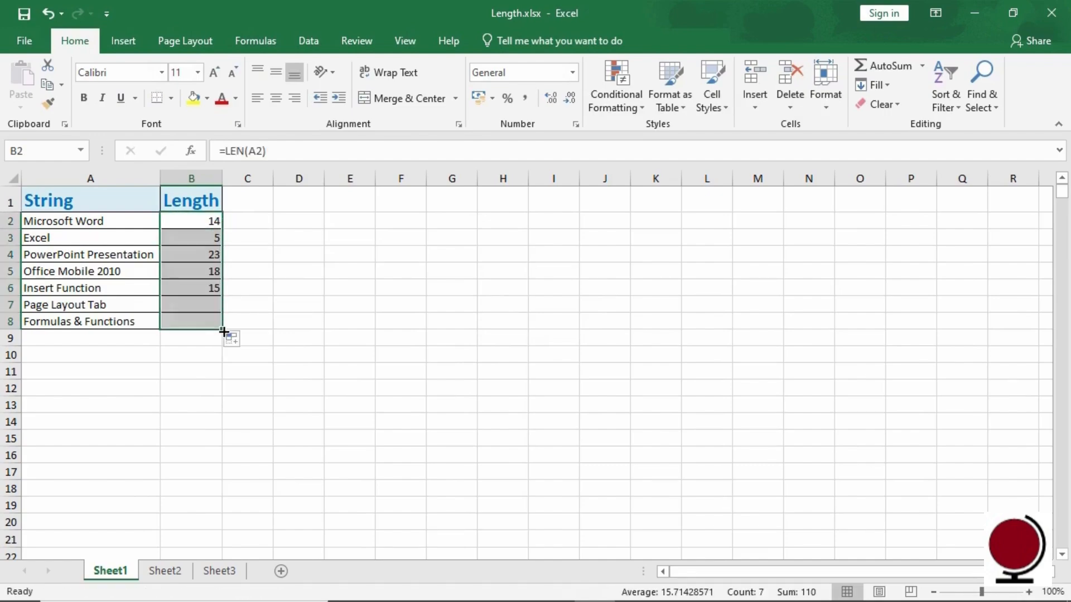
click(252, 315)
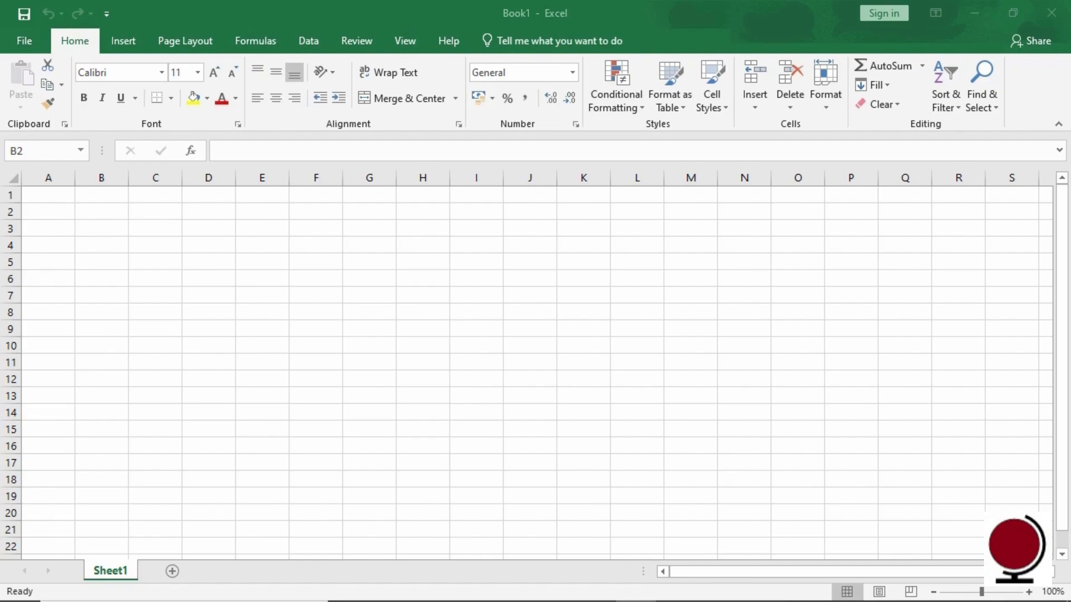
Step: Enter MICROSOFT EXCEL in cell B2 and convert it to lowercase in B4 with =LOWER(B2)
click(117, 213)
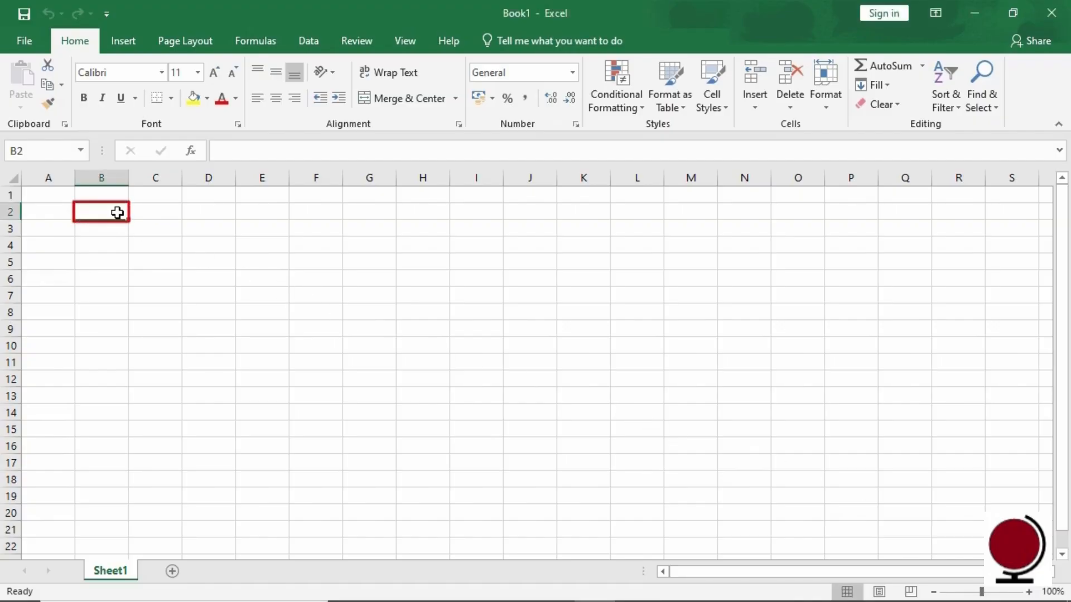
text(MICROSOFT EXCEL)
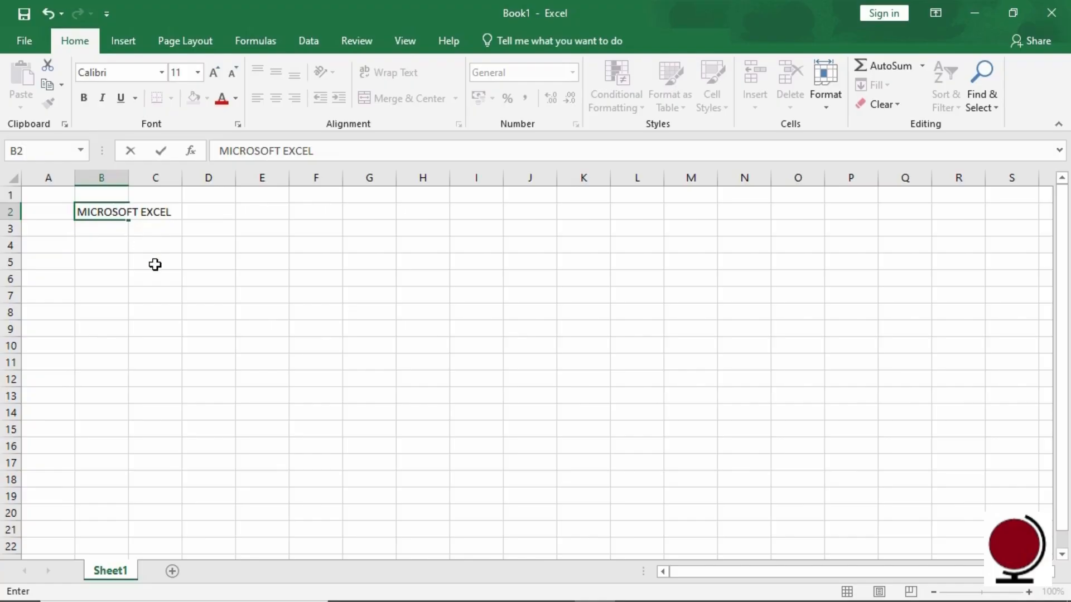
click(117, 243)
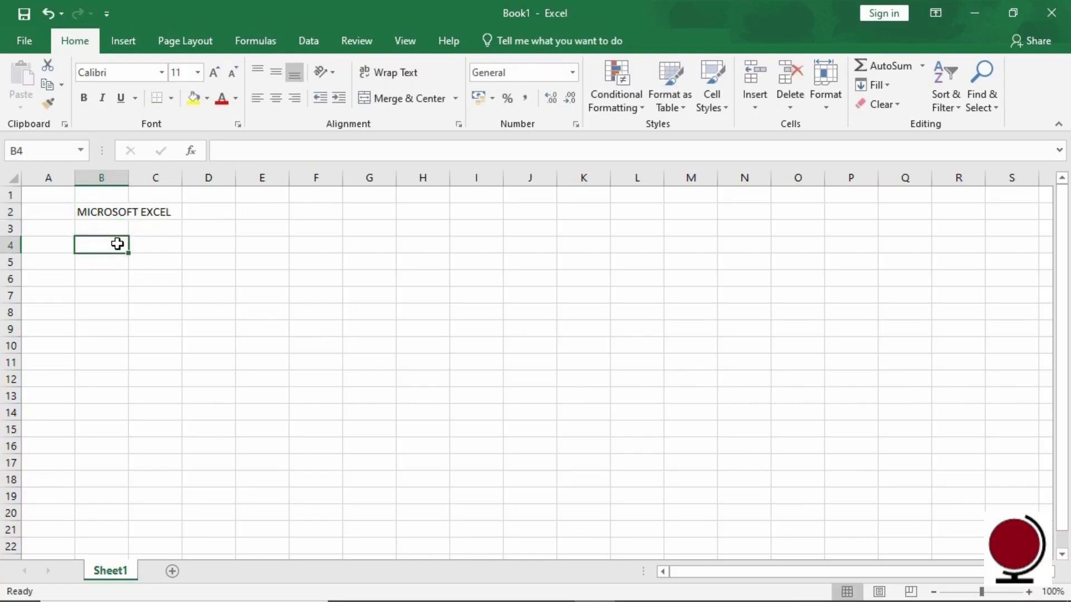
text(=L)
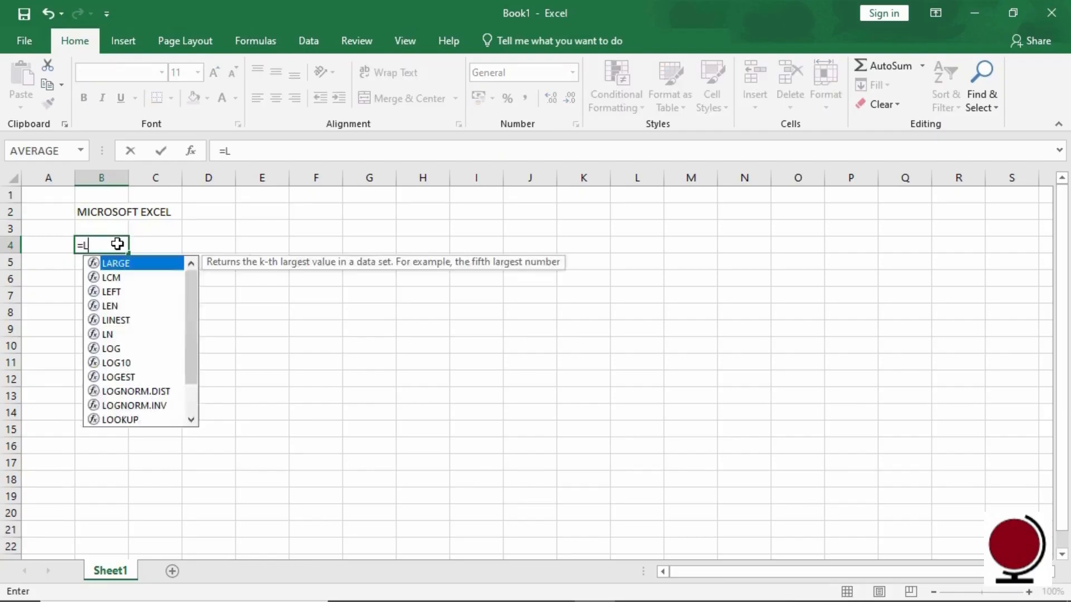
text(OWER)
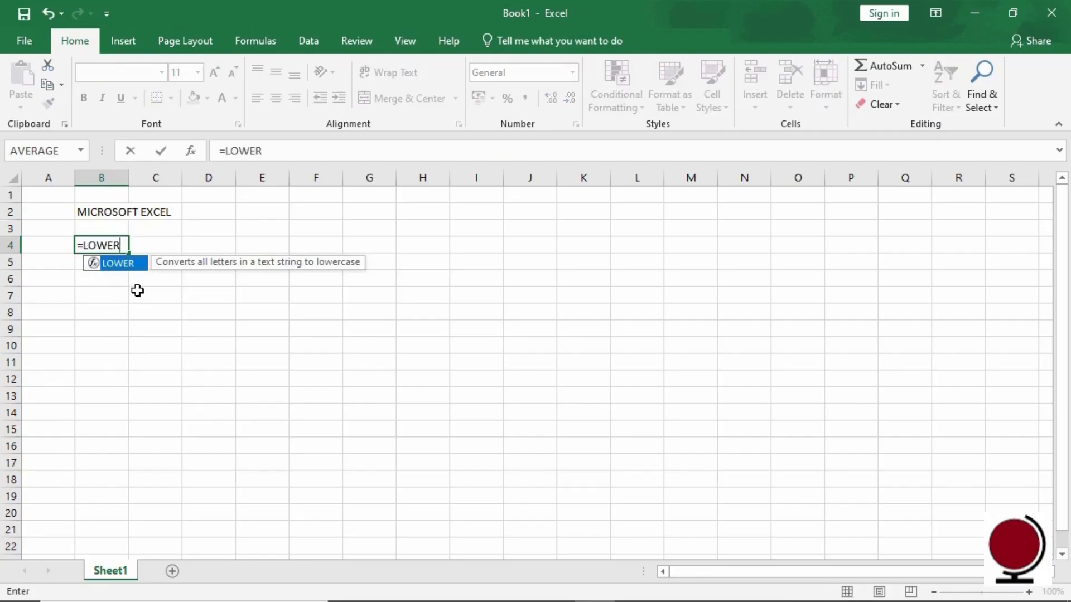
text((B2)
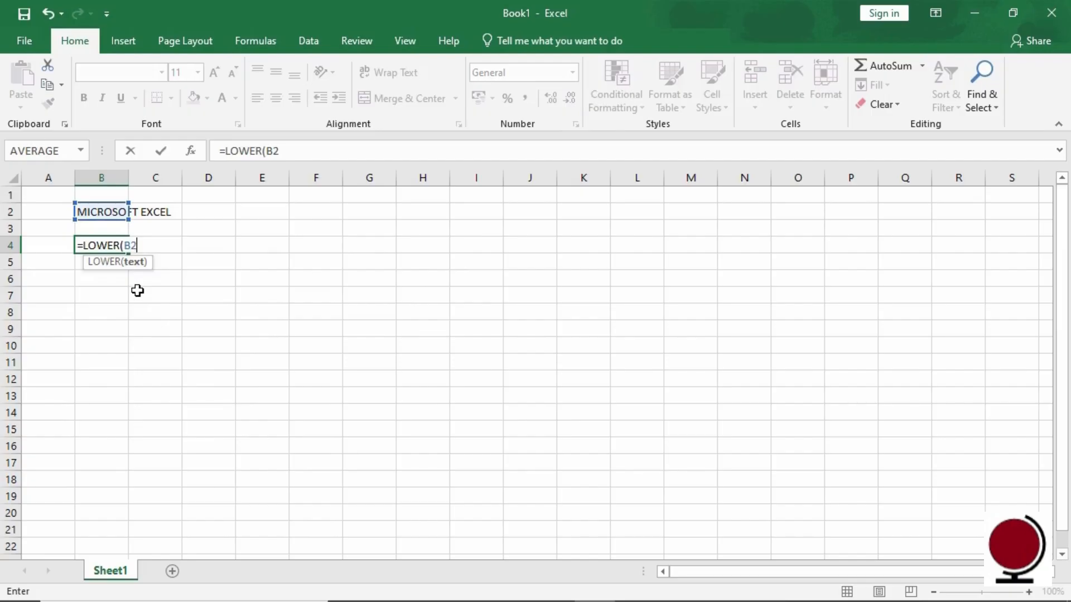
text())
key(Return)
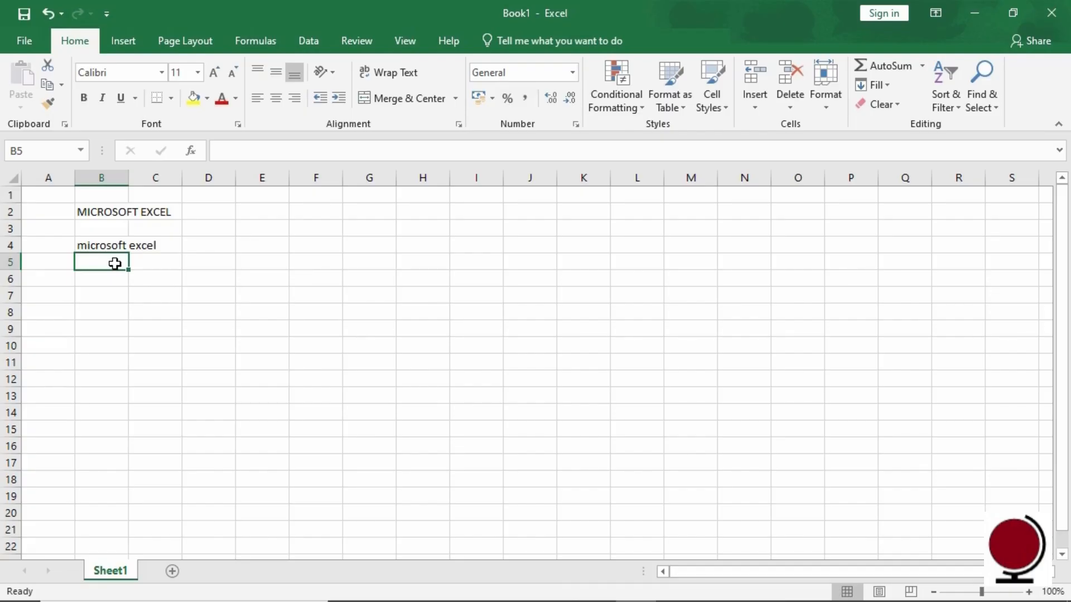
Step: Enter =PROPER(B2) in cell B6 to capitalise the first letter of each word
click(111, 282)
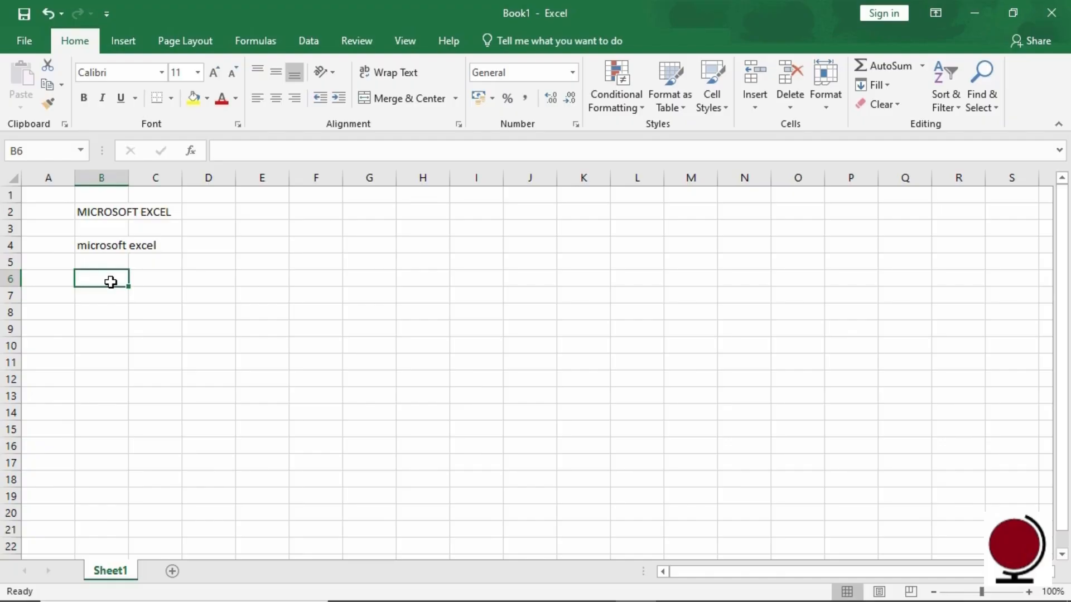
text(=)
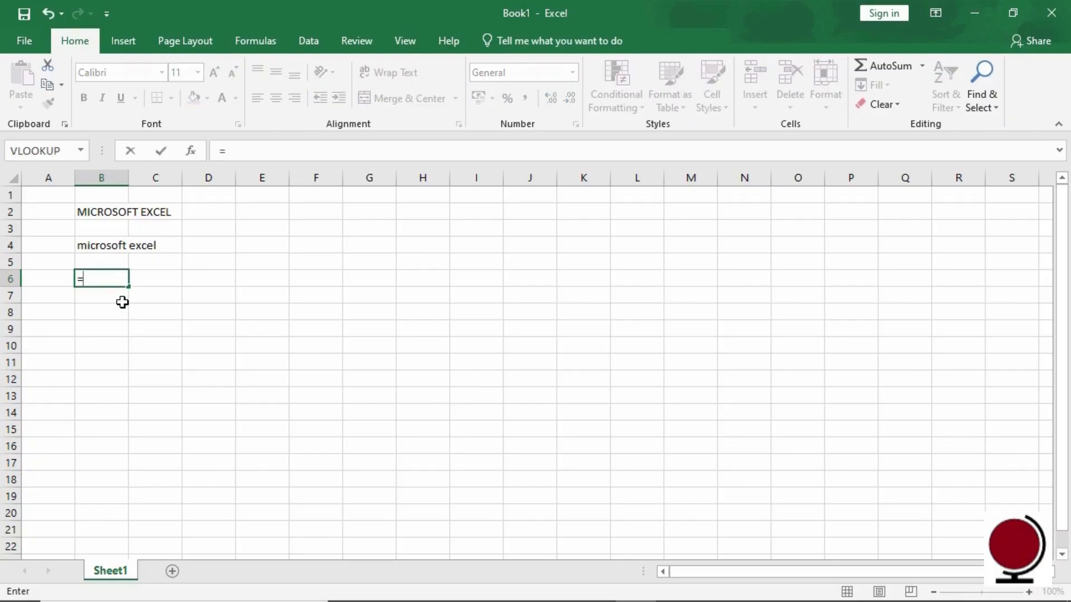
text(PROPER)
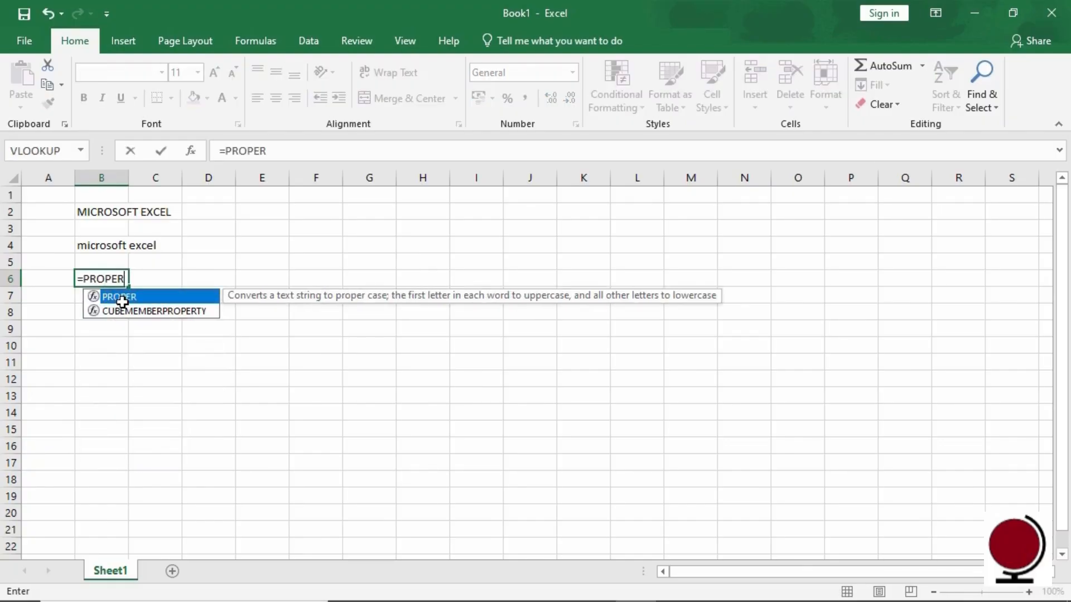
text((B2))
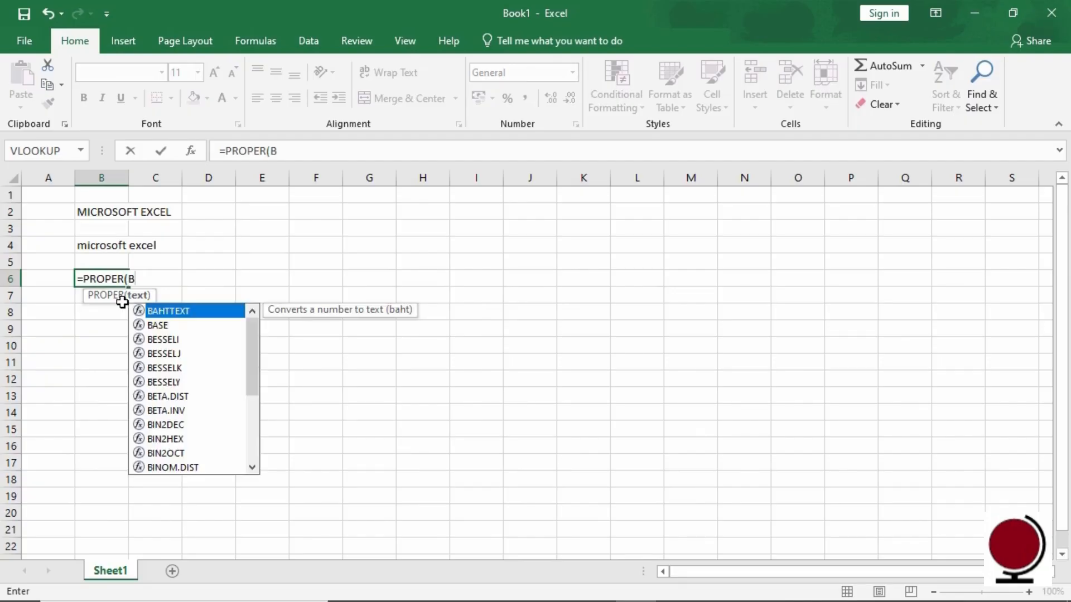
key(Return)
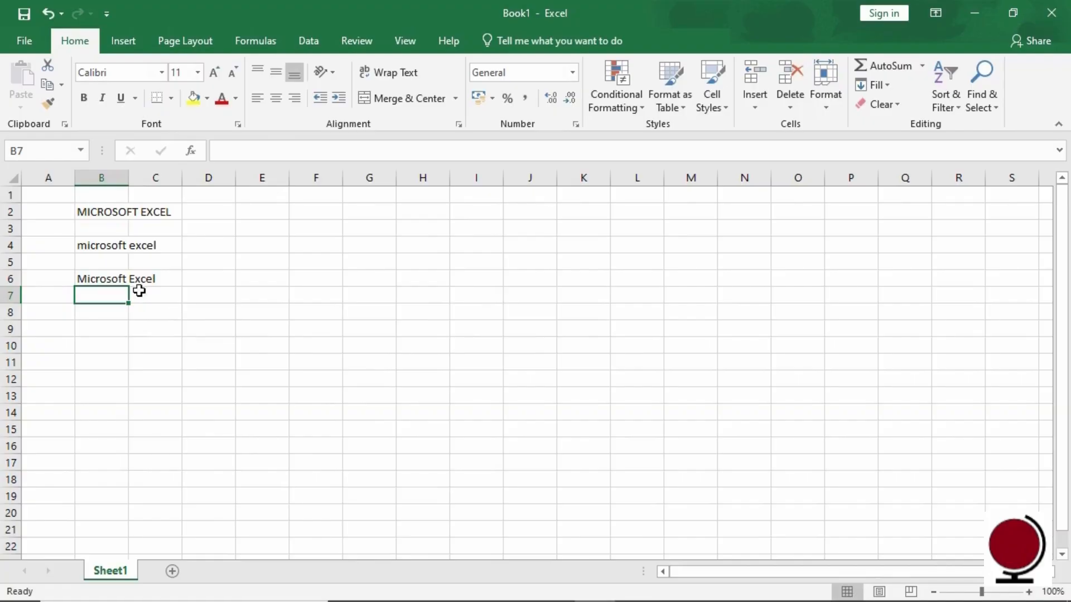
Step: Enter =UPPER(B6) in cell B8 to convert the proper-case text to uppercase
click(116, 313)
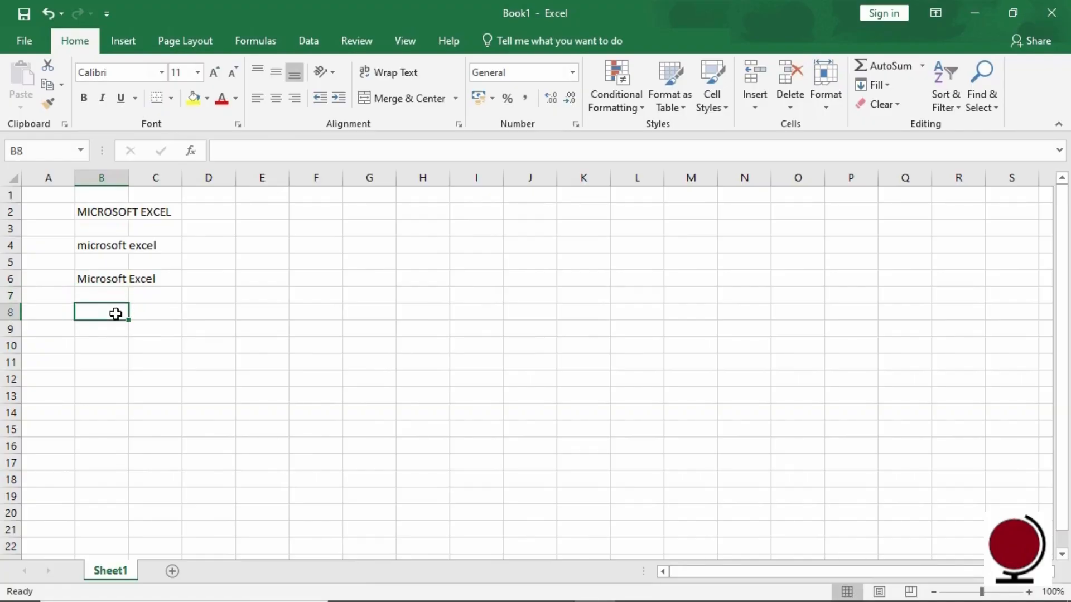
text(=UPPER)
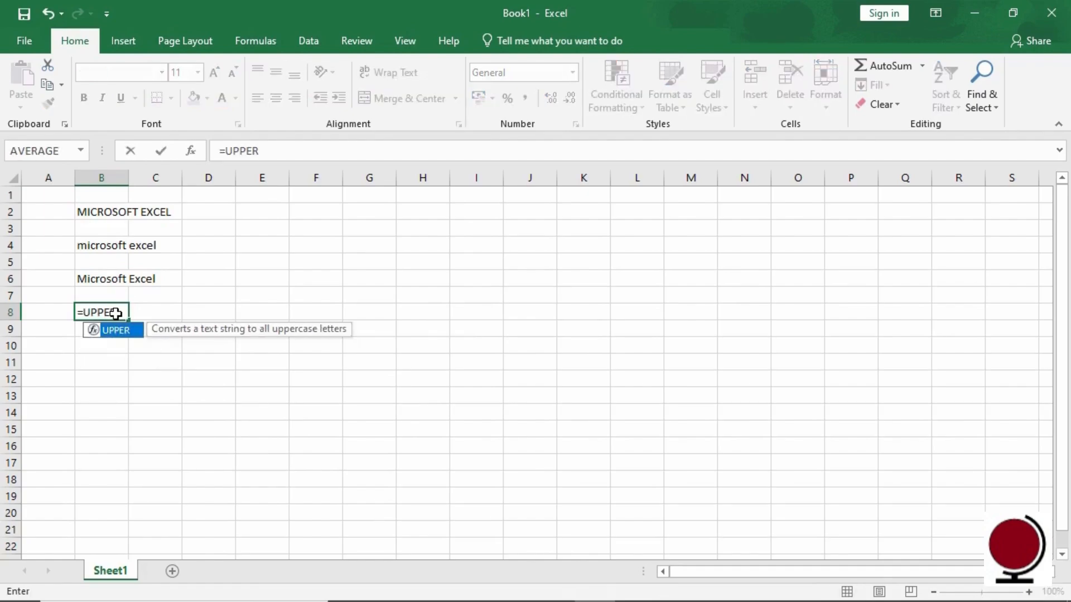
text((B6)
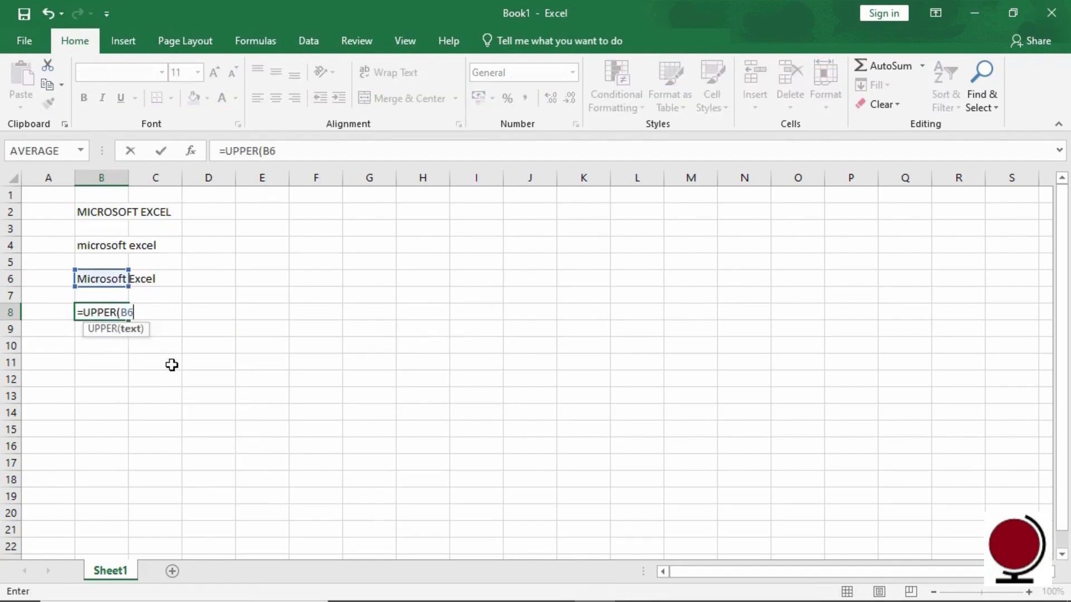
text())
key(Return)
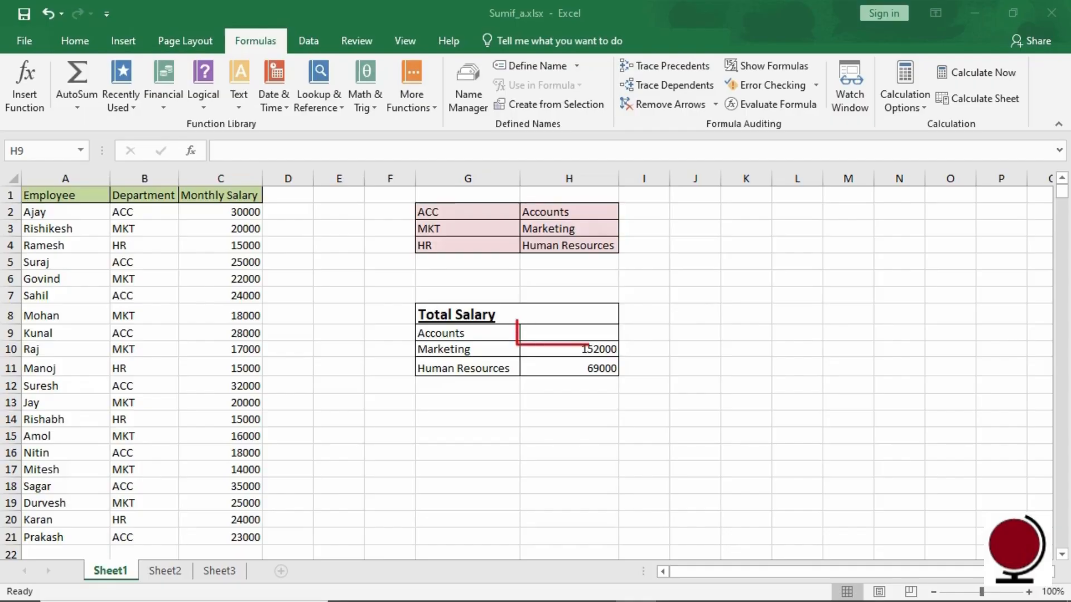
Step: Insert the SUMIF function in cell H9 for the Accounts total and set its range to B2:B21
click(599, 332)
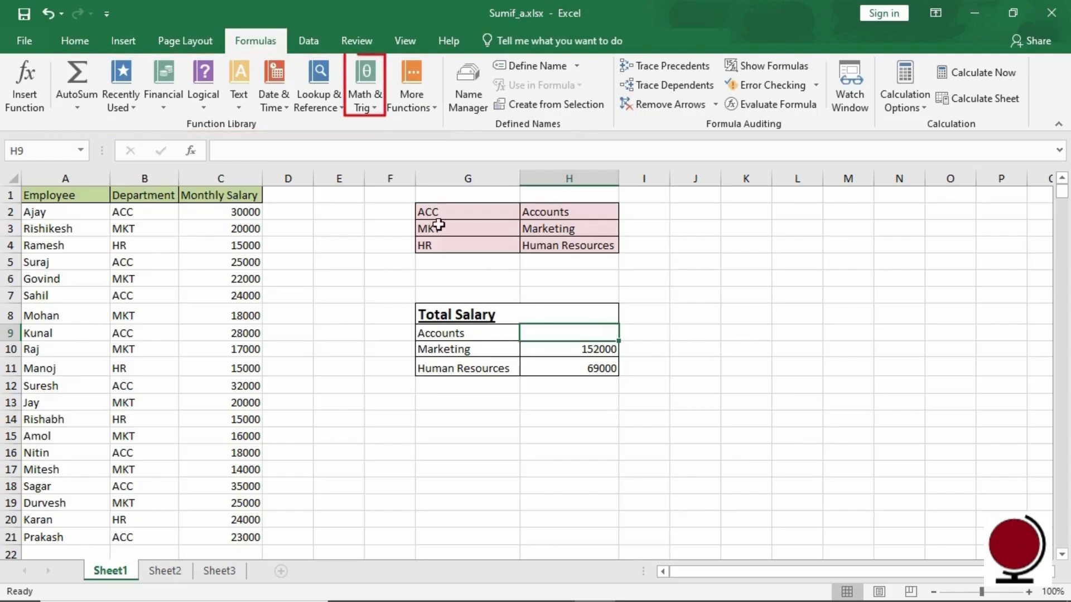
click(375, 110)
drag(474, 145, 476, 369)
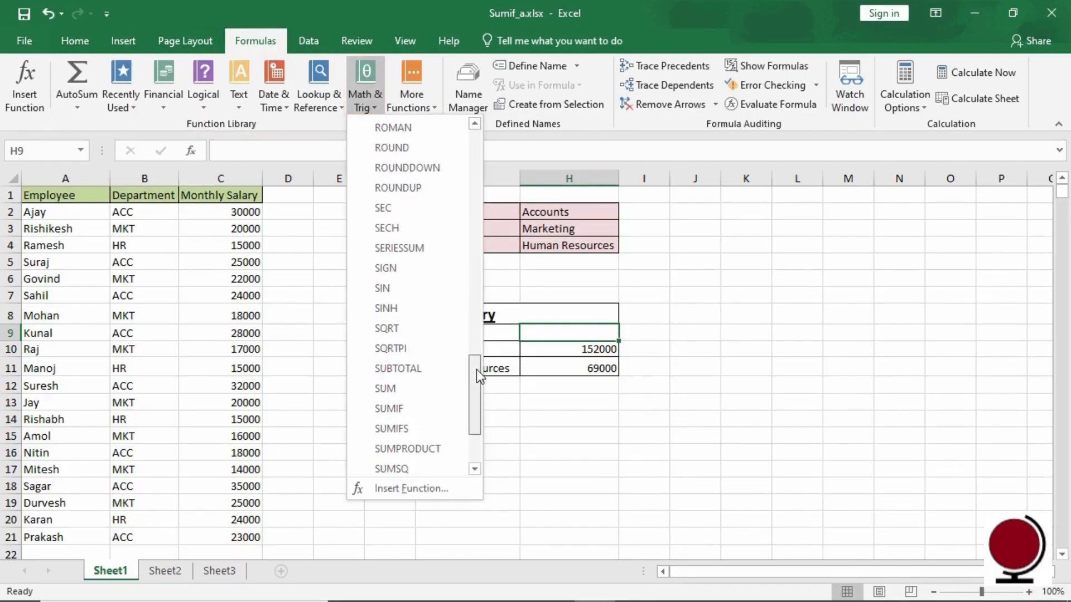
click(446, 410)
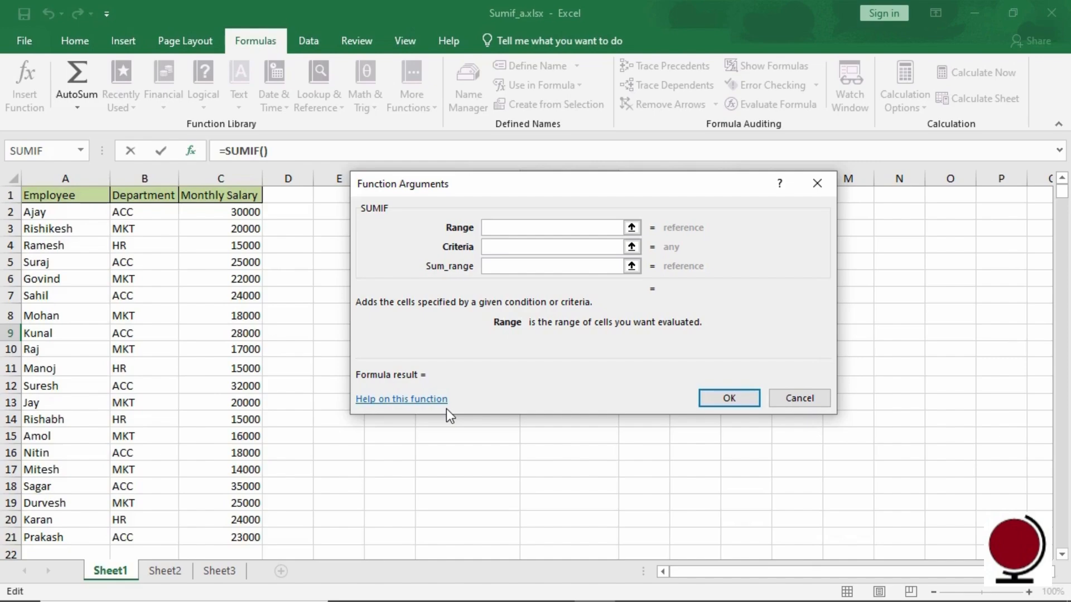
click(511, 226)
click(157, 213)
shift+click(162, 537)
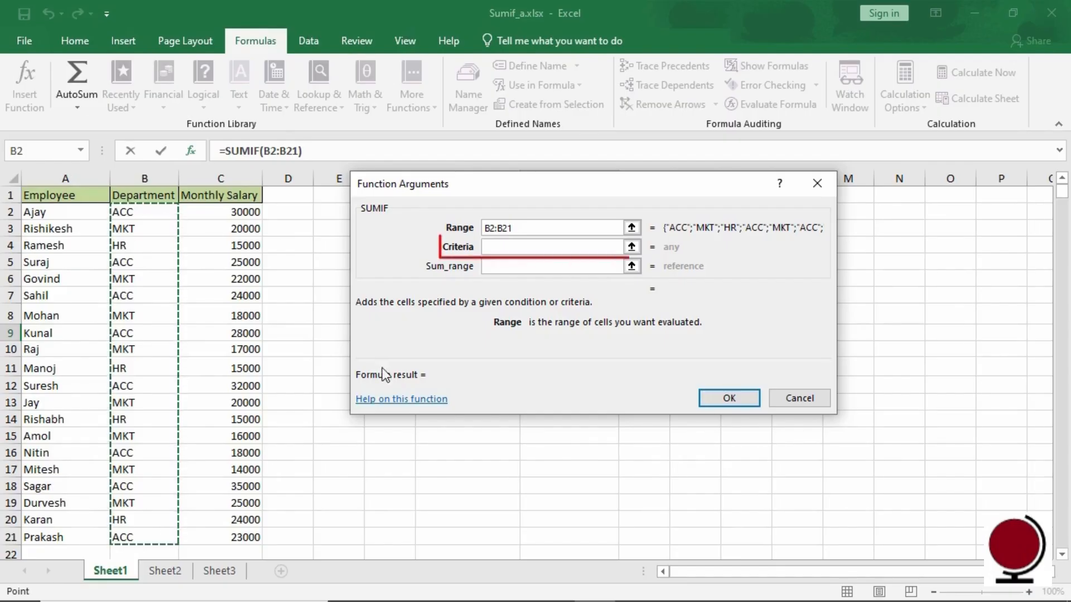
Step: Set the SUMIF criteria to "ACC" and the sum range to C2:C21, and complete the formula
click(495, 250)
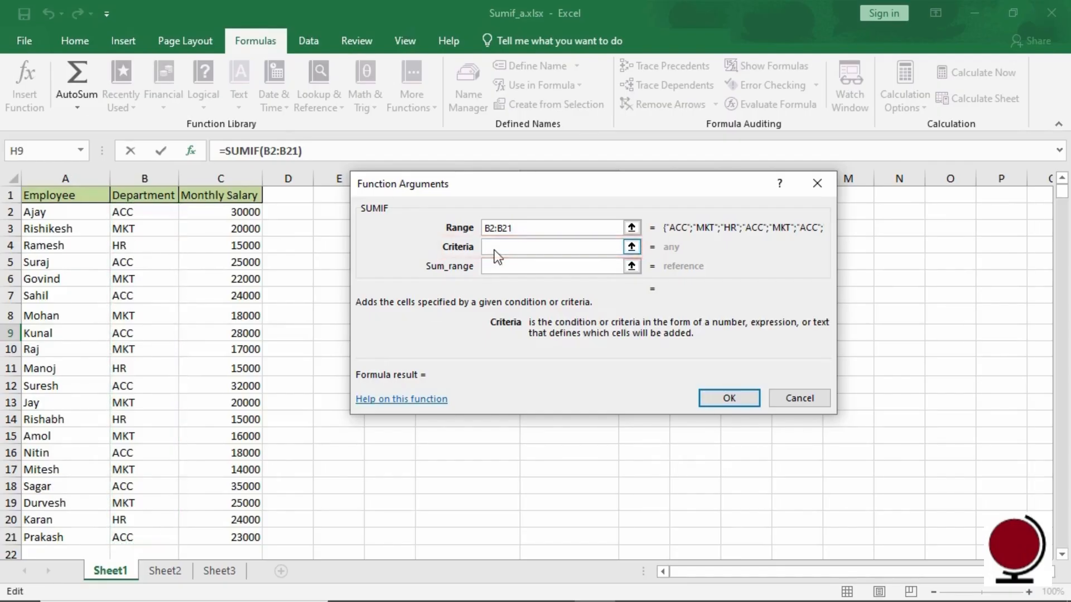
text(ACC)
click(507, 270)
click(226, 211)
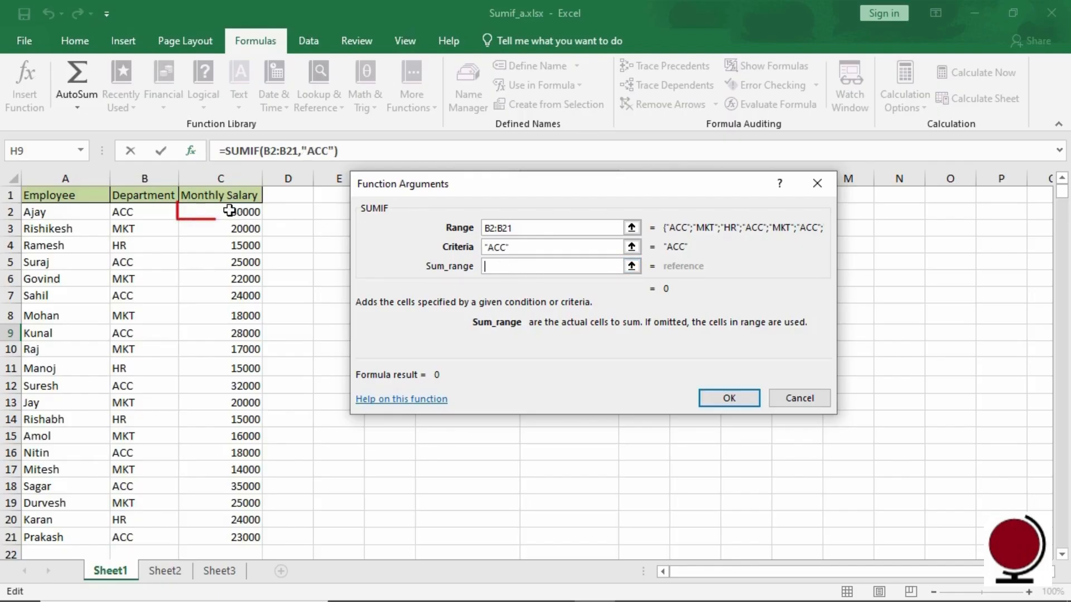
shift+click(215, 537)
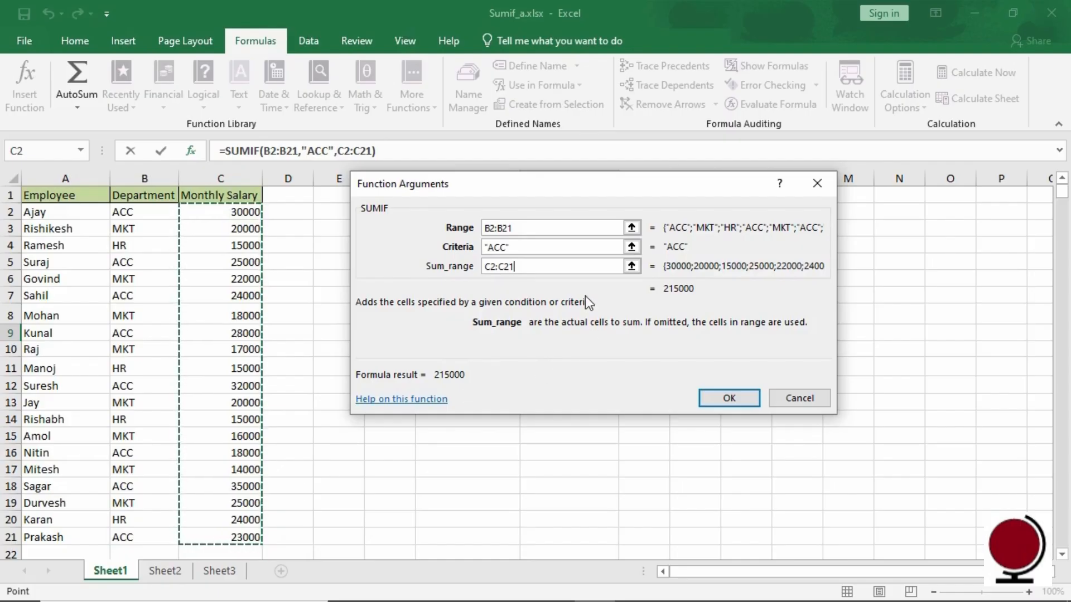
click(741, 407)
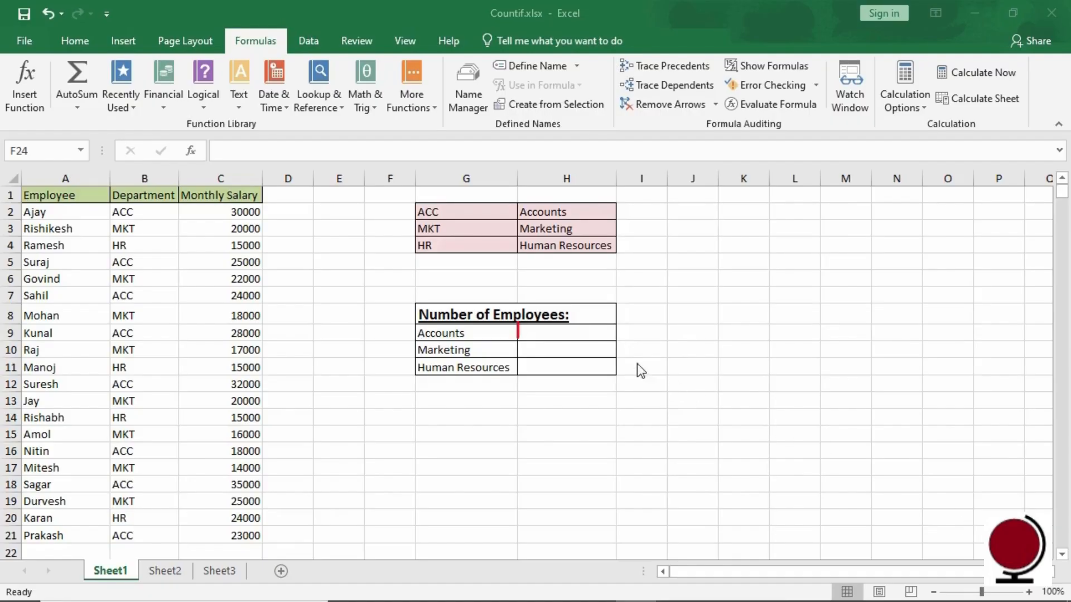
Step: Enter =COUNTIF(B2:B21,"ACC") in cell H9 to count the employees in Accounts
click(594, 334)
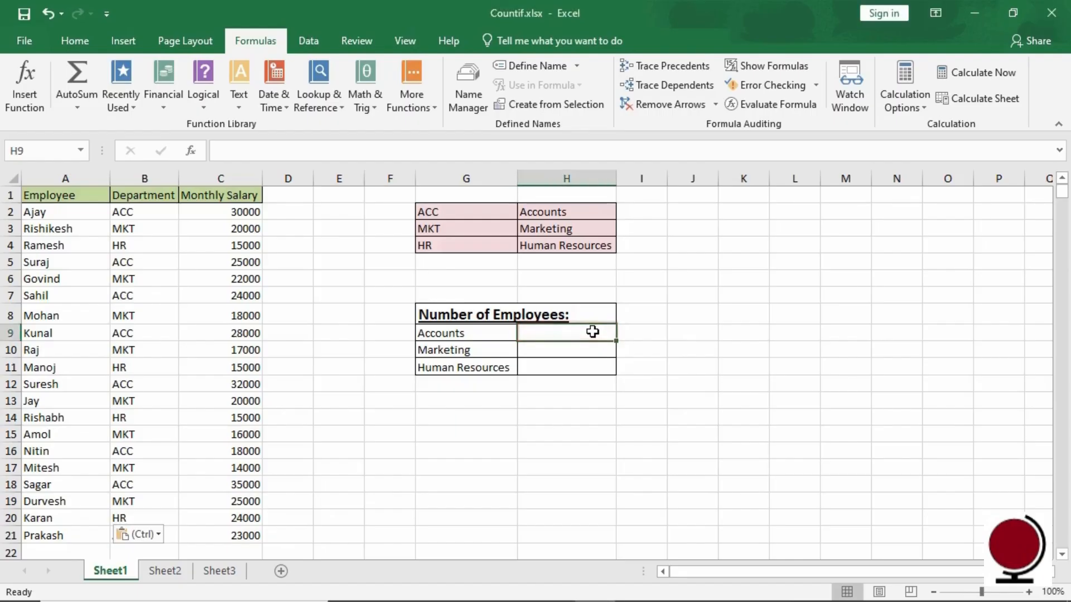
text(=)
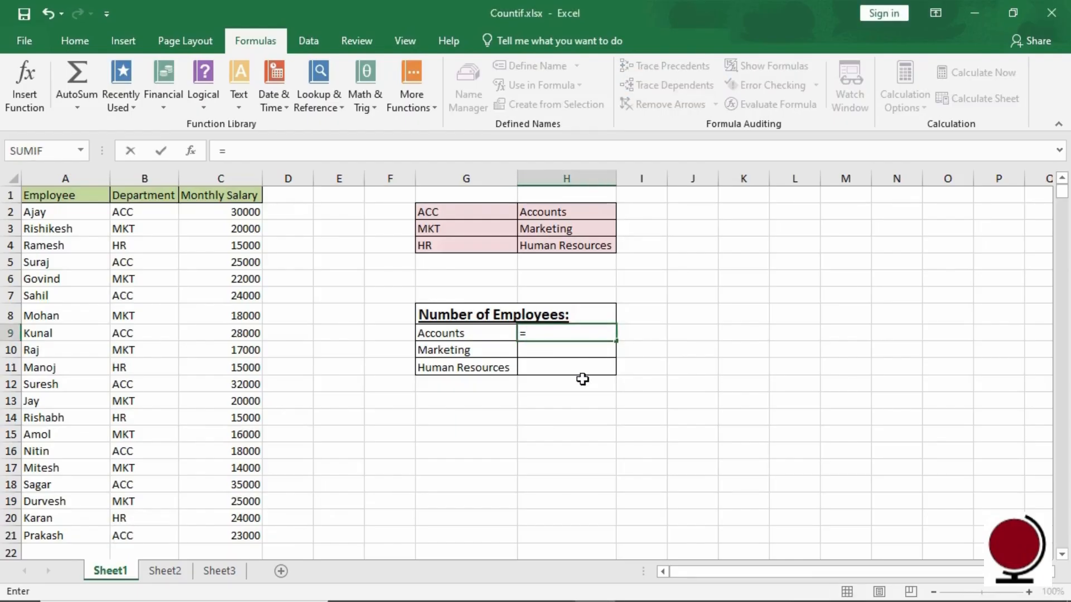
text(COUNTIF)
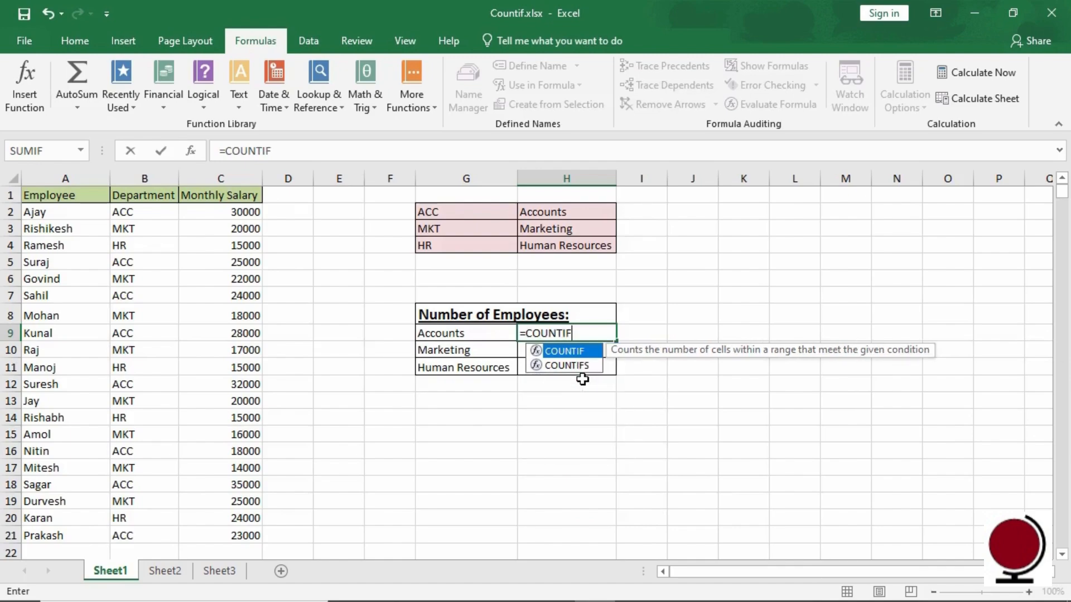
text((B2)
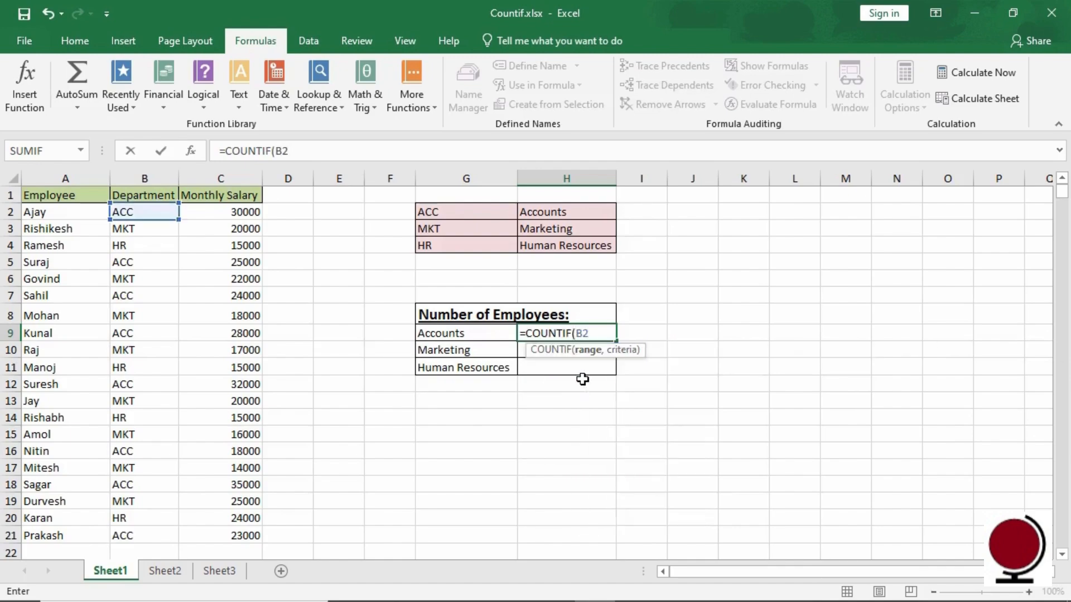
text(:B)
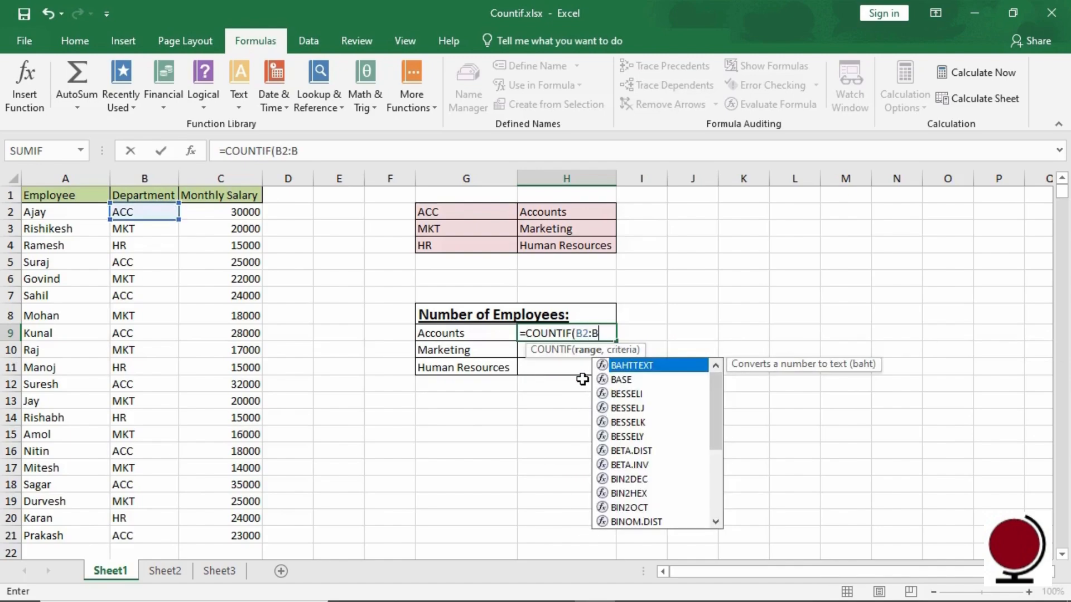
text(21)
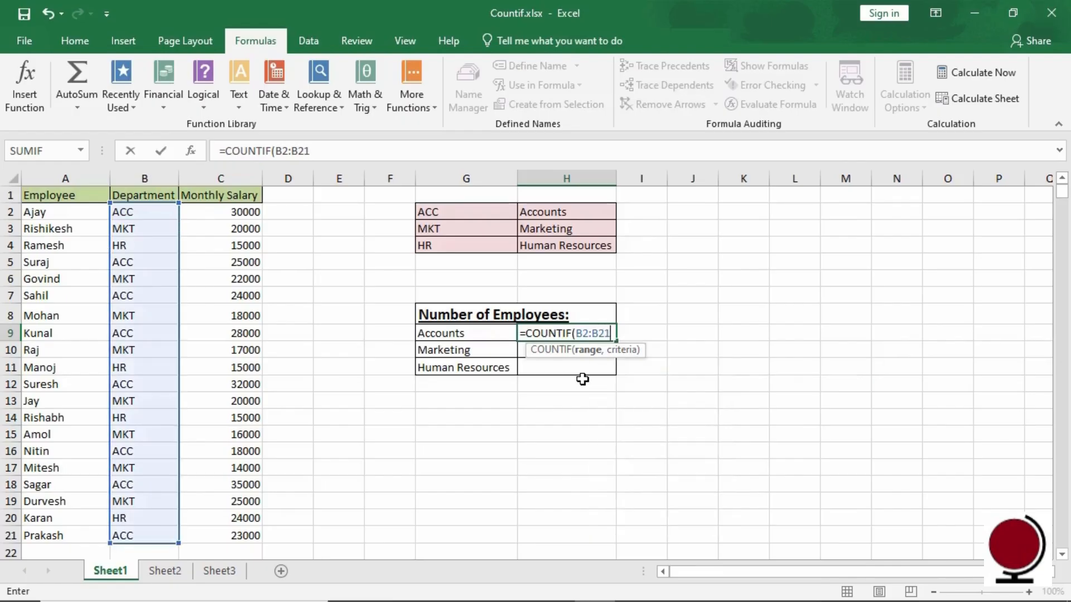
text(,"ACC)
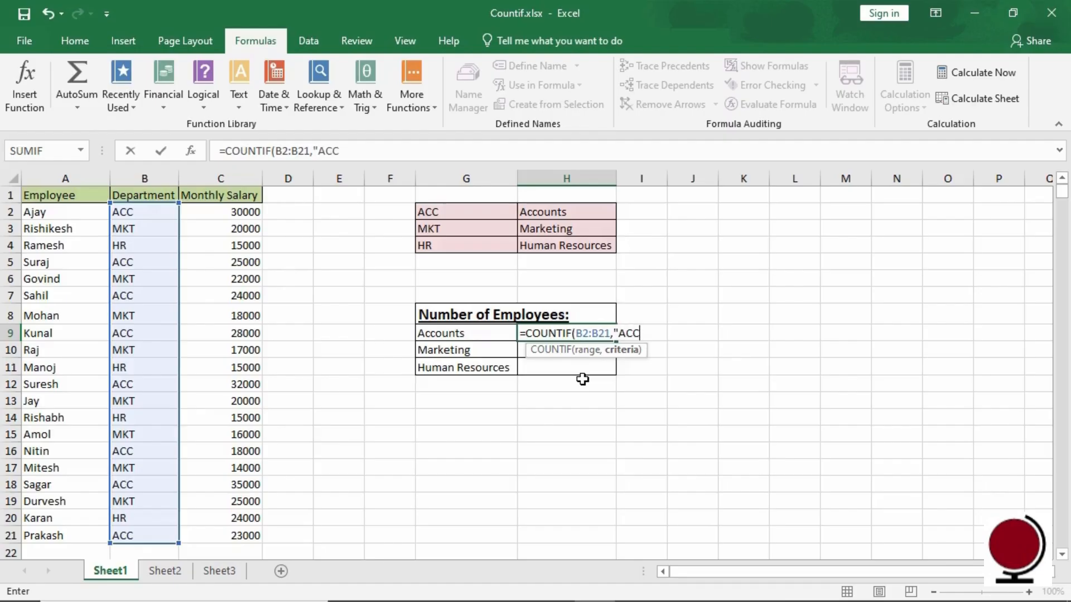
text("))
key(Return)
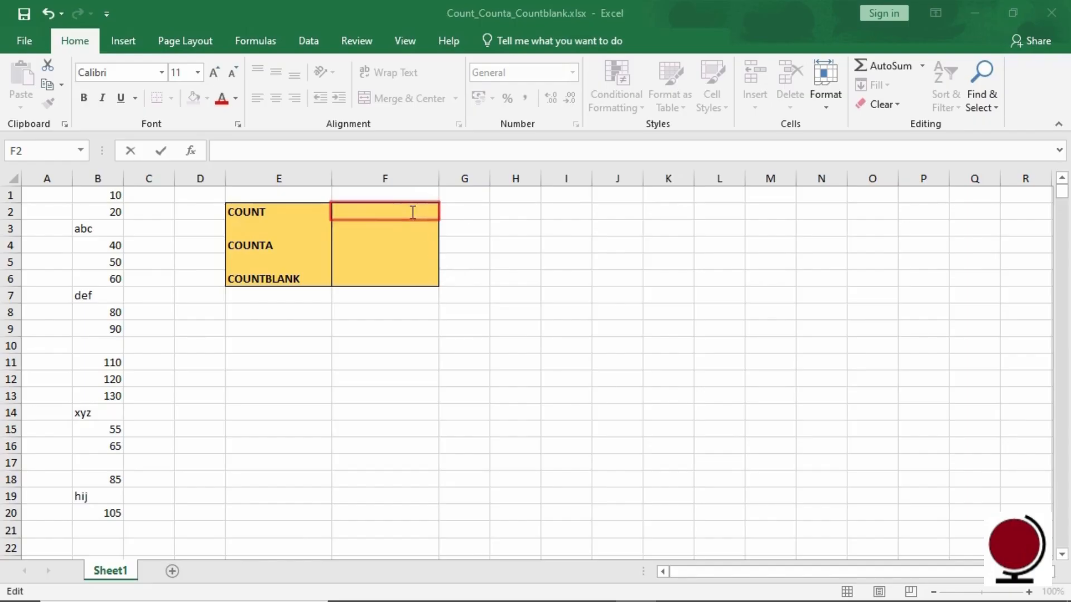
Step: Enter a COUNT formula over B1:B20 in cell F2 to count the cells containing numbers
text(=)
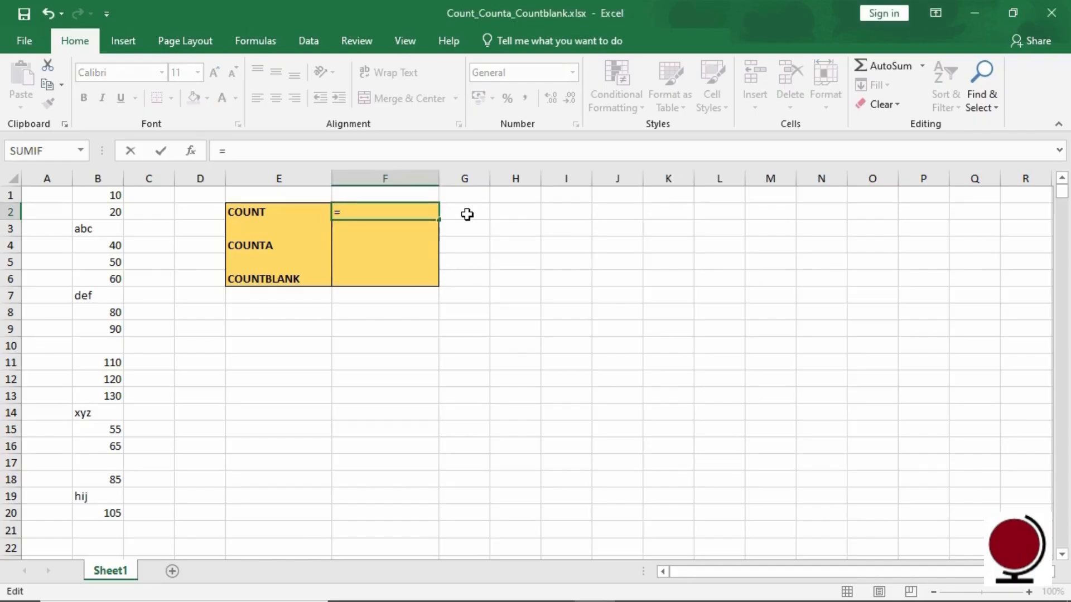
text(COUNT)
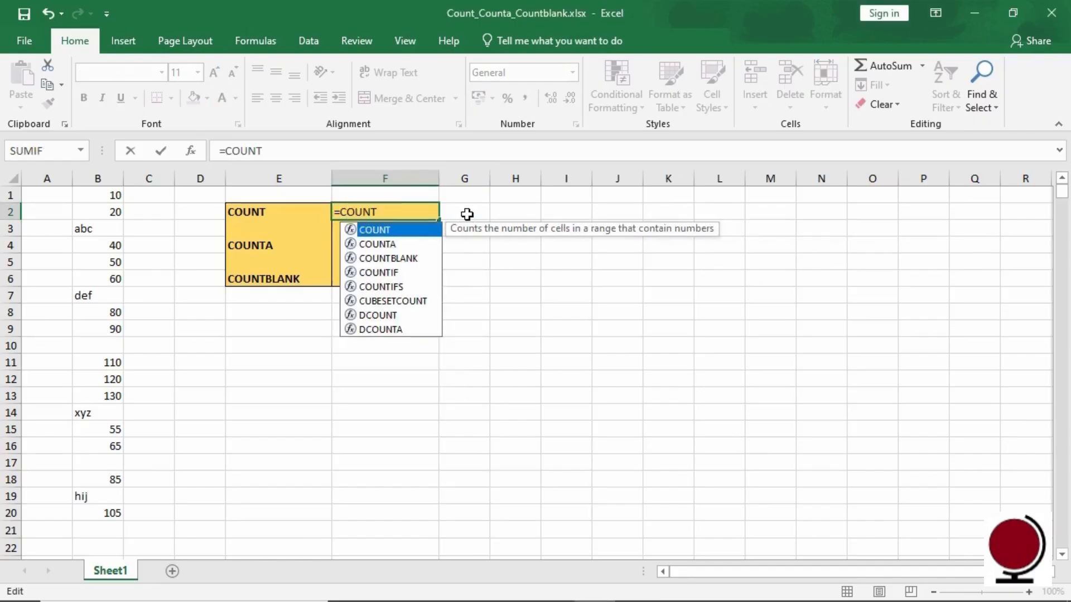
text((B1:)
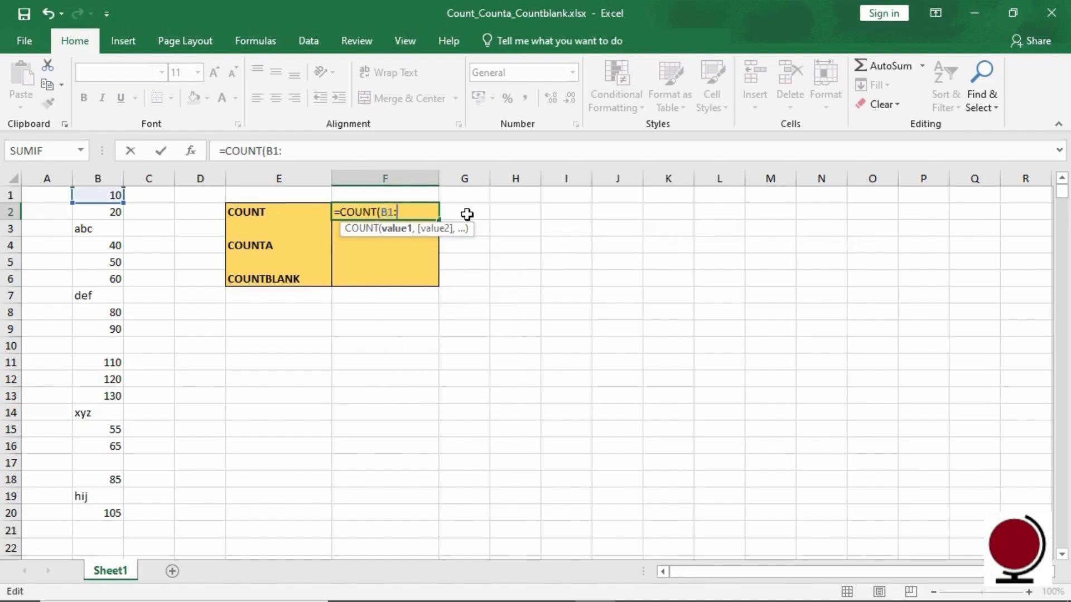
text(B20)
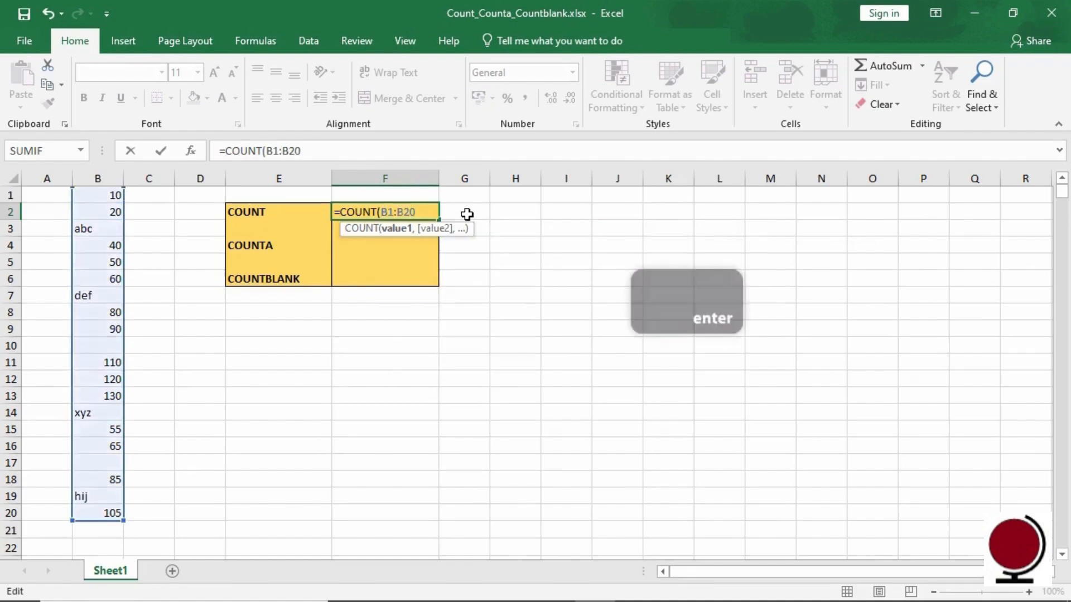
key(Return)
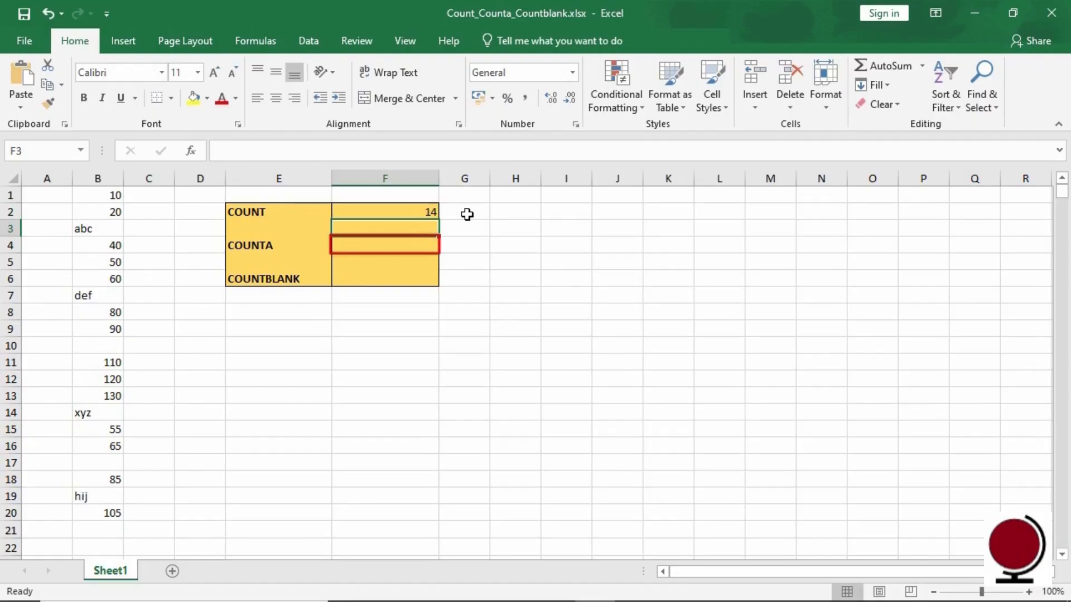
Step: Enter =COUNTA(B1:B20) in cell F4 to count the non-empty cells
click(417, 246)
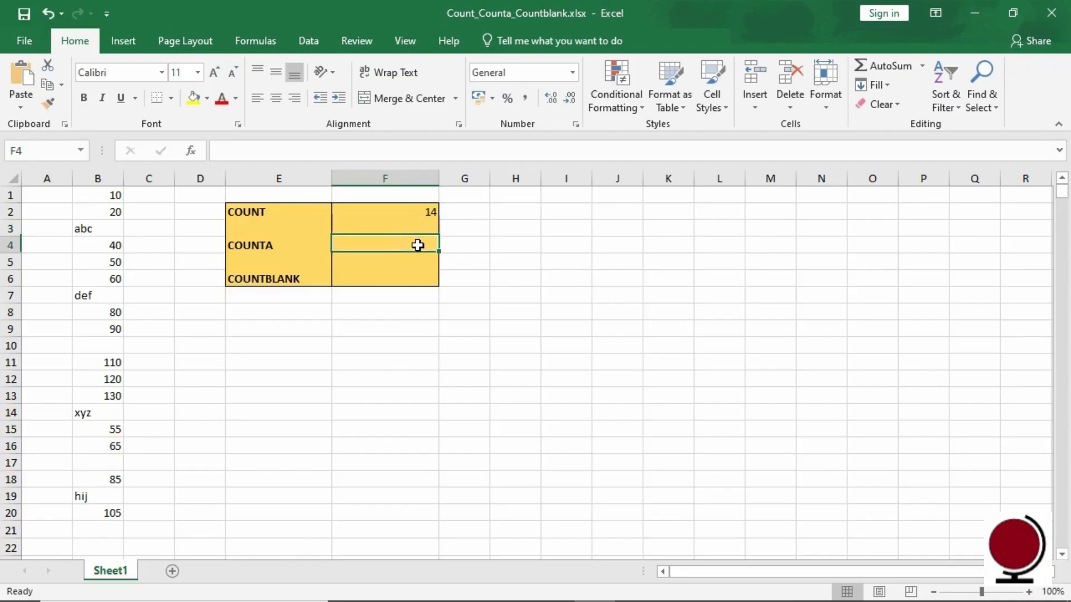
text(=)
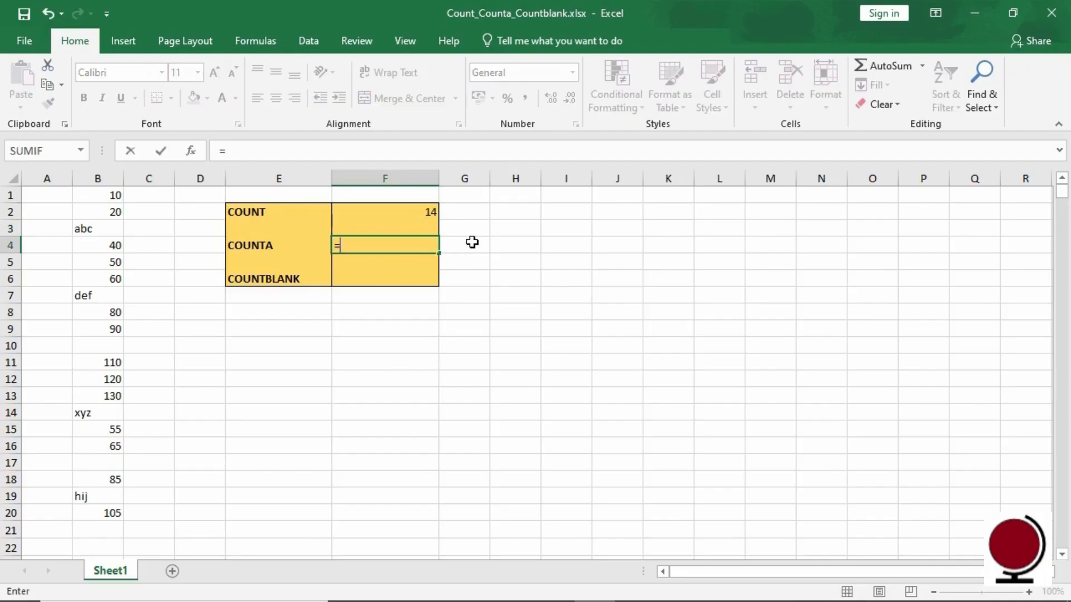
text(COUNT)
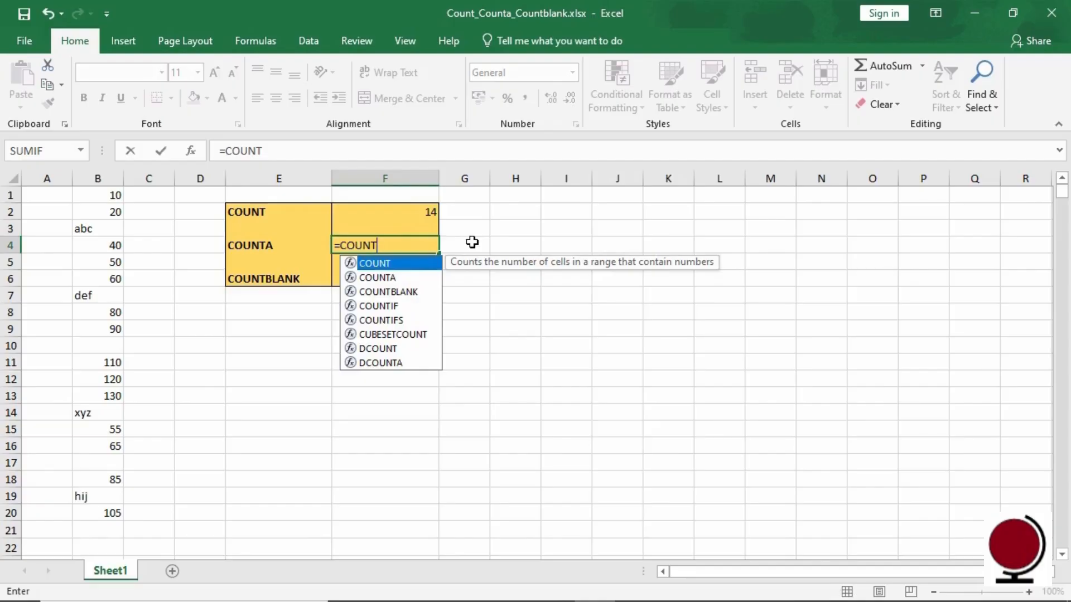
text(A(B1:B20))
key(Return)
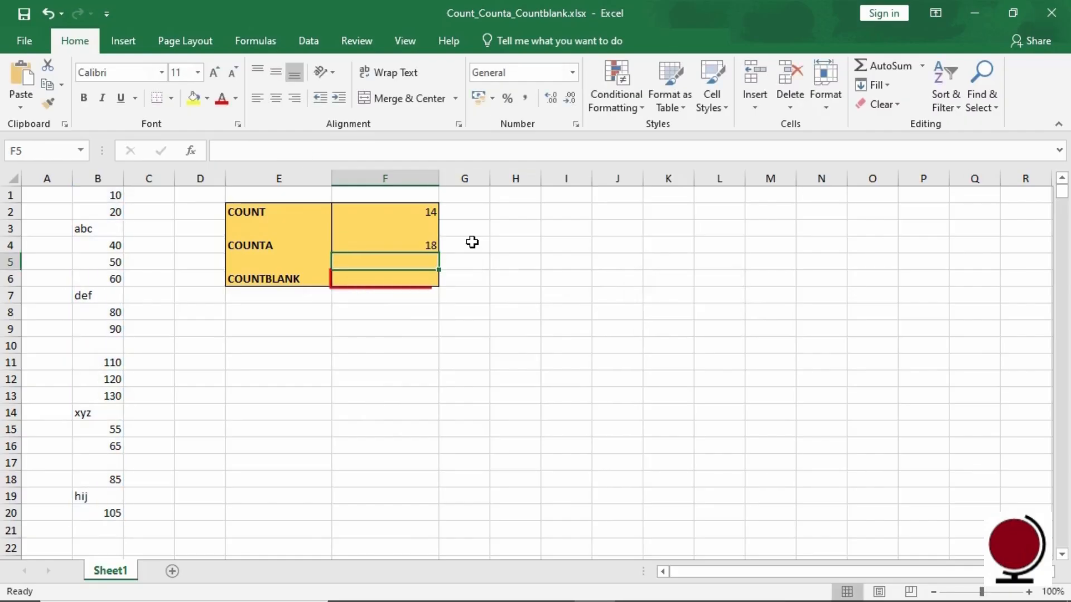
Step: Enter =COUNTBLANK(B1:B20) in cell F6 to count the empty cells
click(427, 280)
text(=)
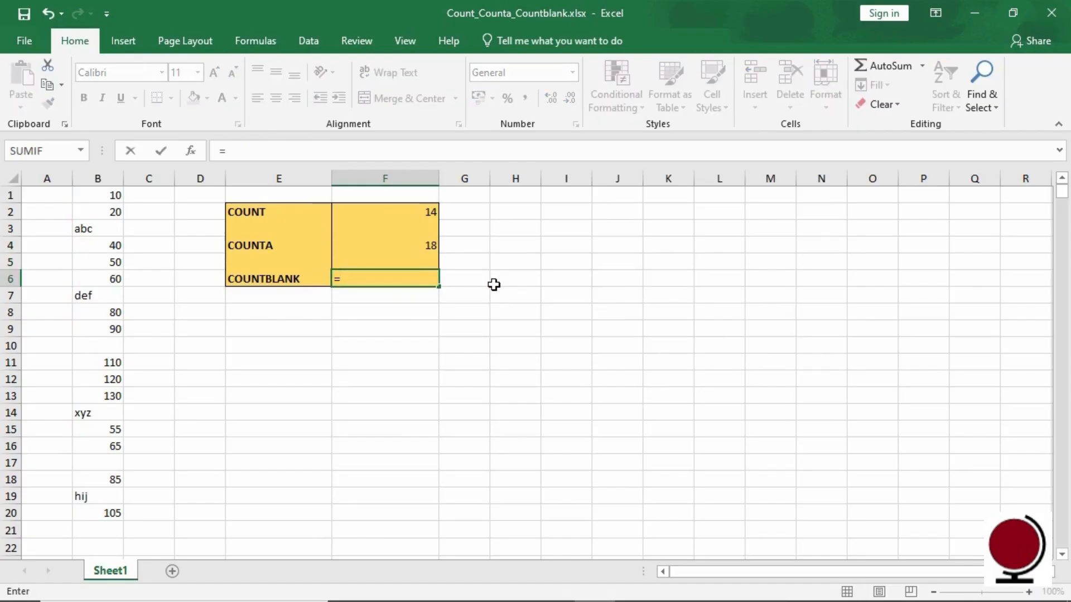
text(COUNTB)
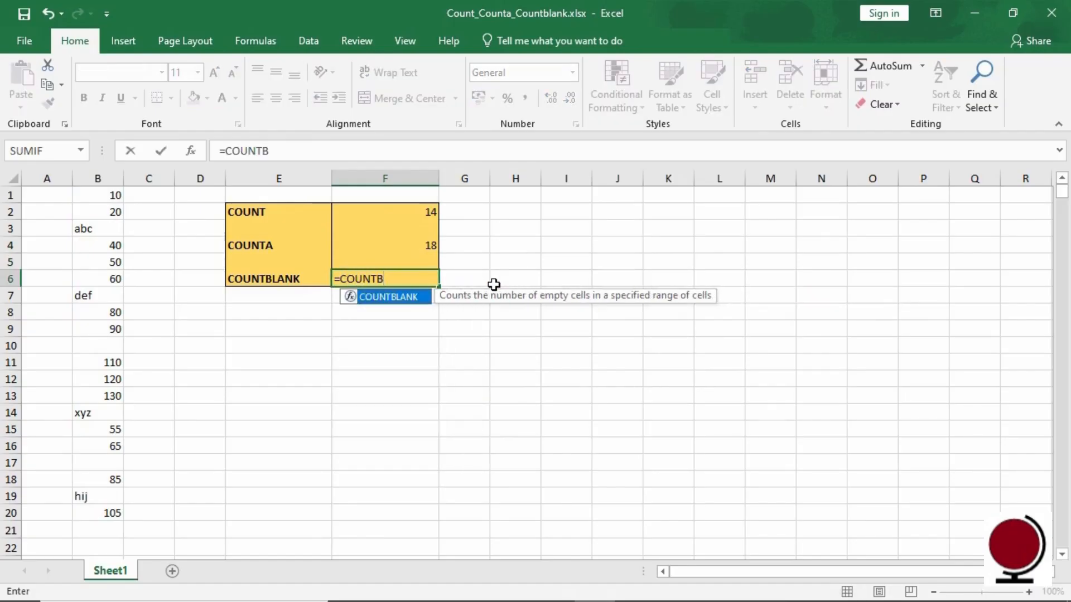
text(LANK()
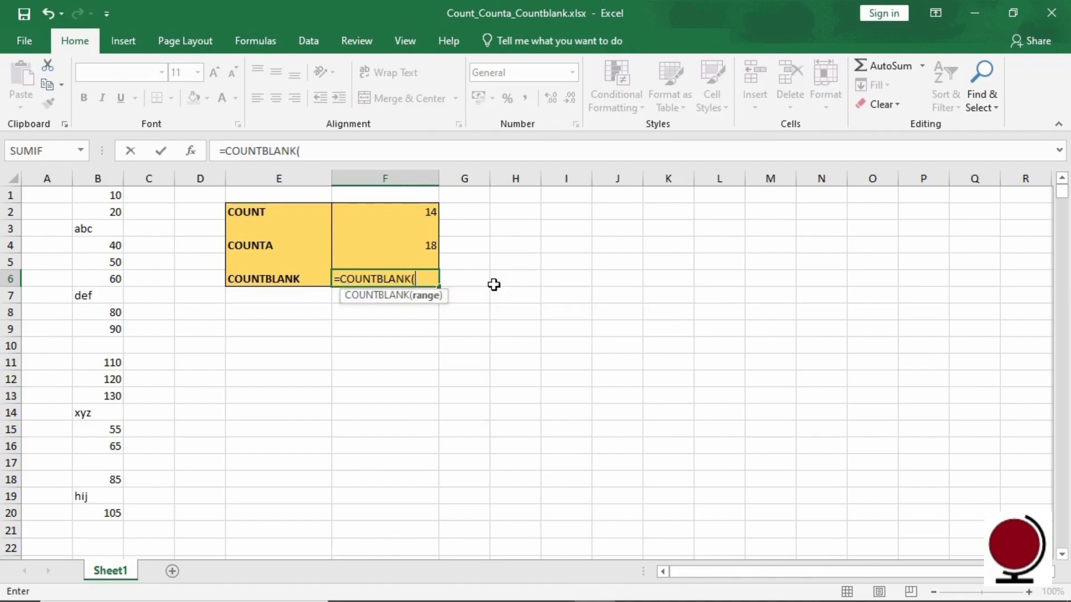
text(B1:B)
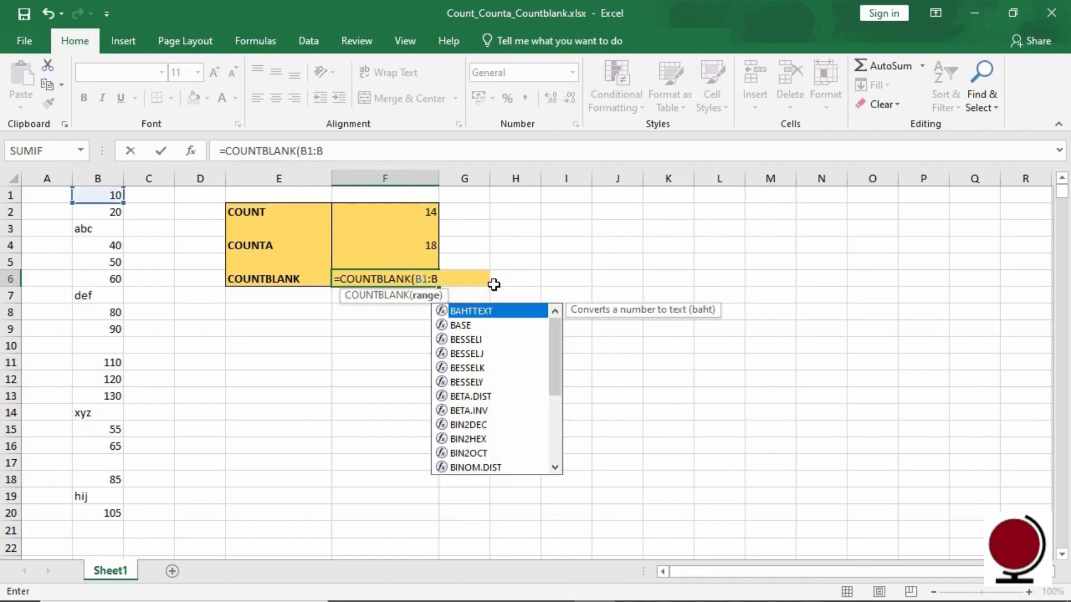
text(20))
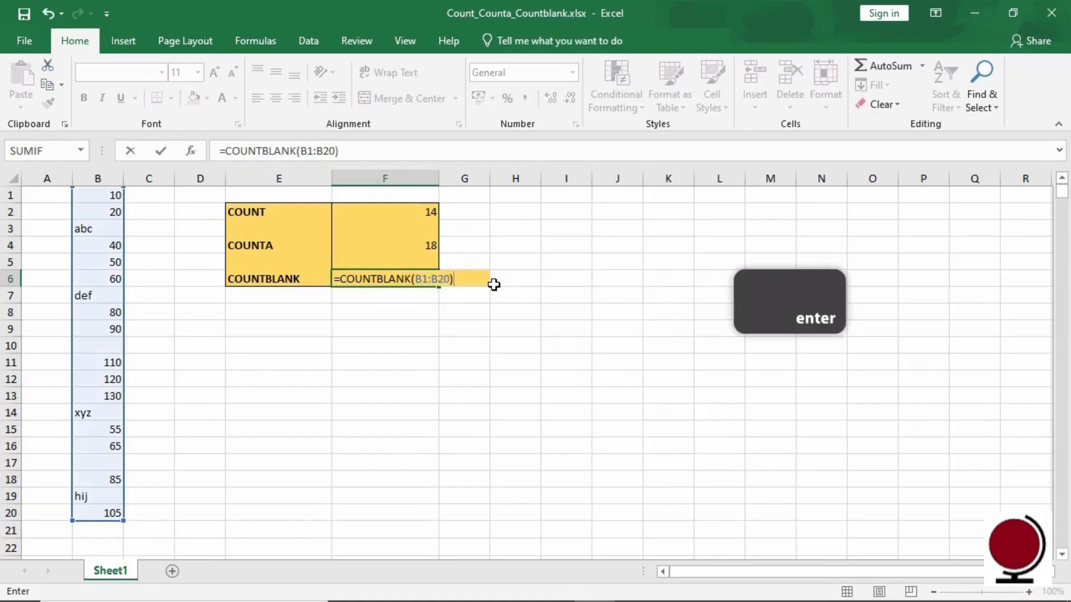
key(Return)
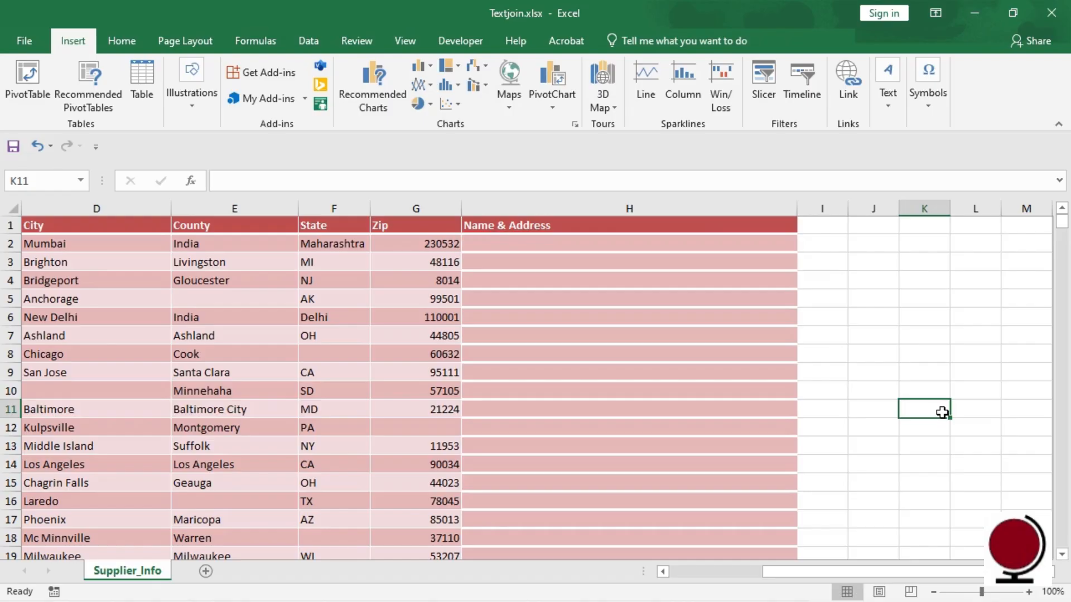
Step: Enter =TEXTJOIN(", ", TRUE, B2:G2) in cell H2 to combine the first supplier's name and address, ignoring empty cells
click(521, 246)
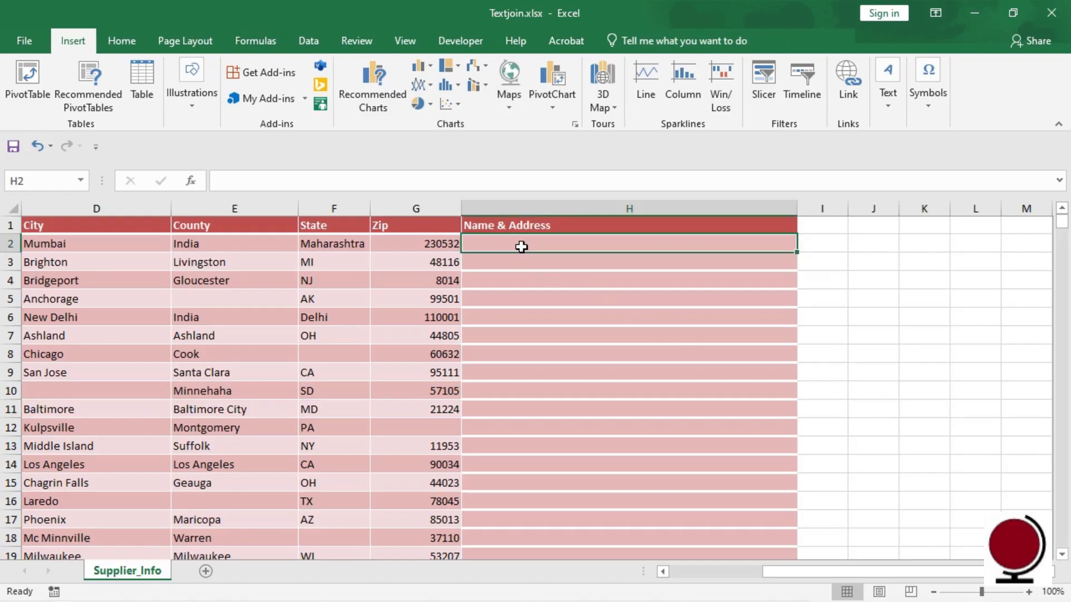
text(=)
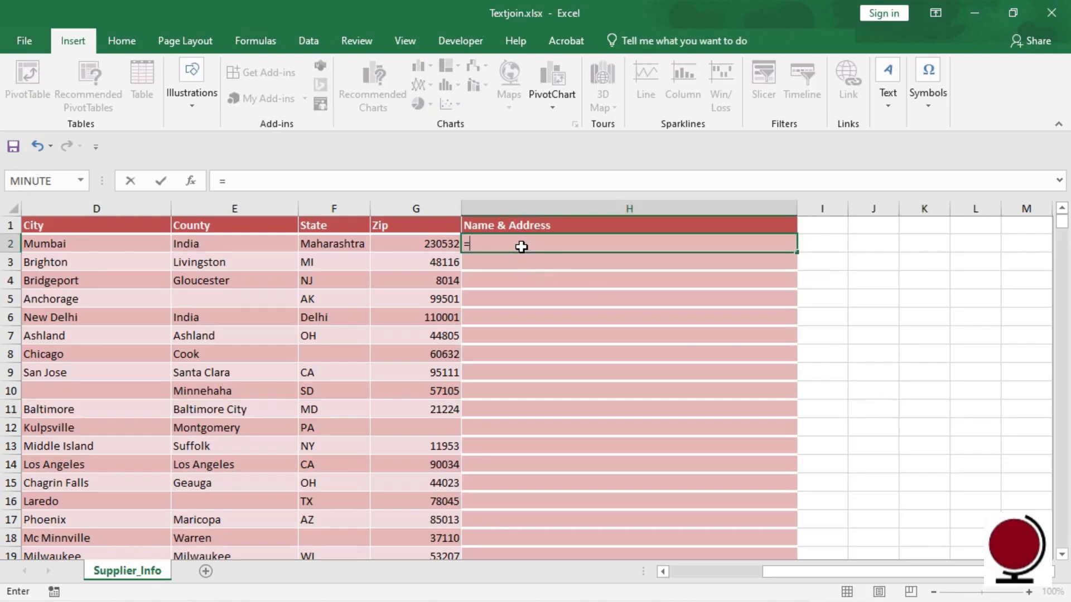
text(TEXTJOIN()
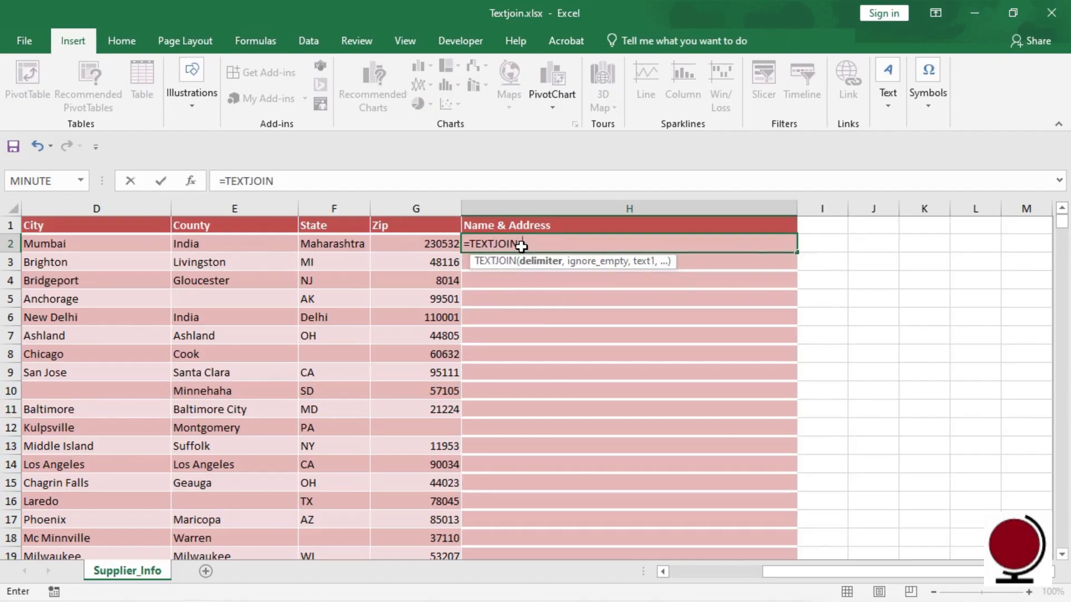
text(", ", )
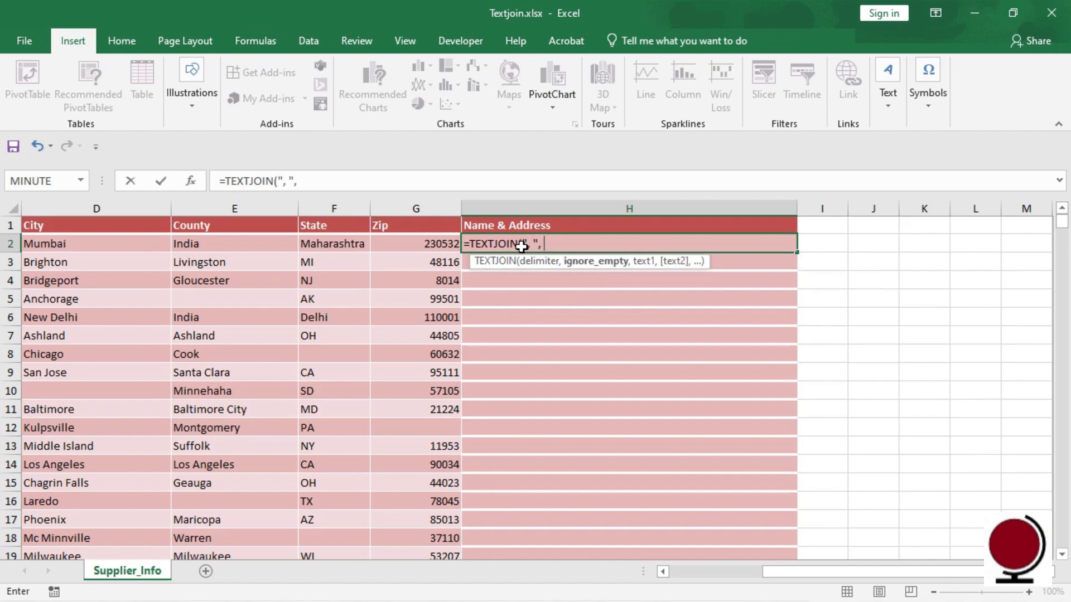
text(T)
text(RU)
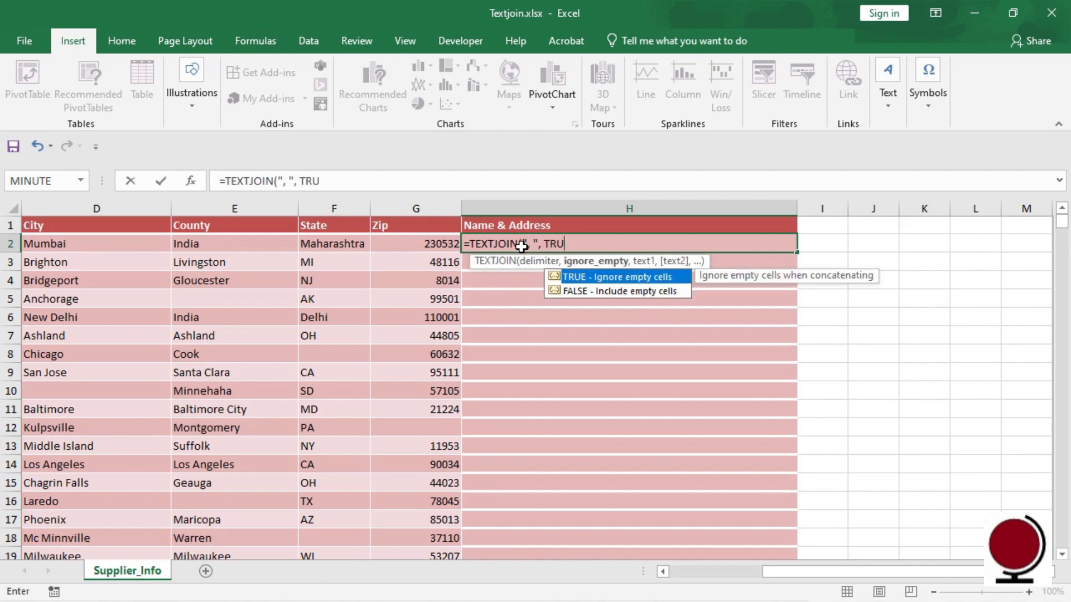
text(E,)
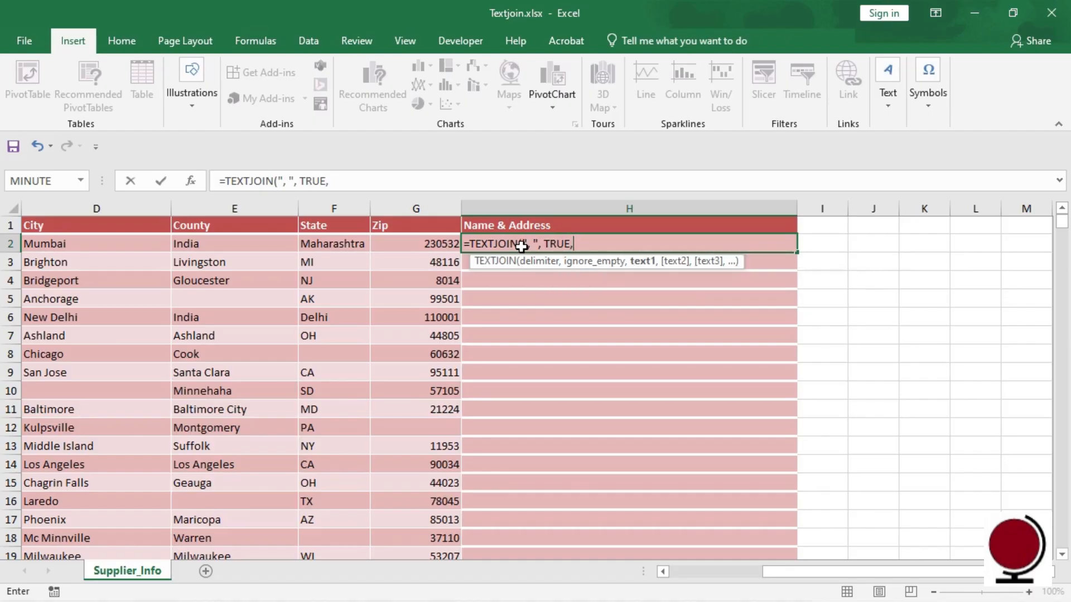
text( B2:G2))
key(Return)
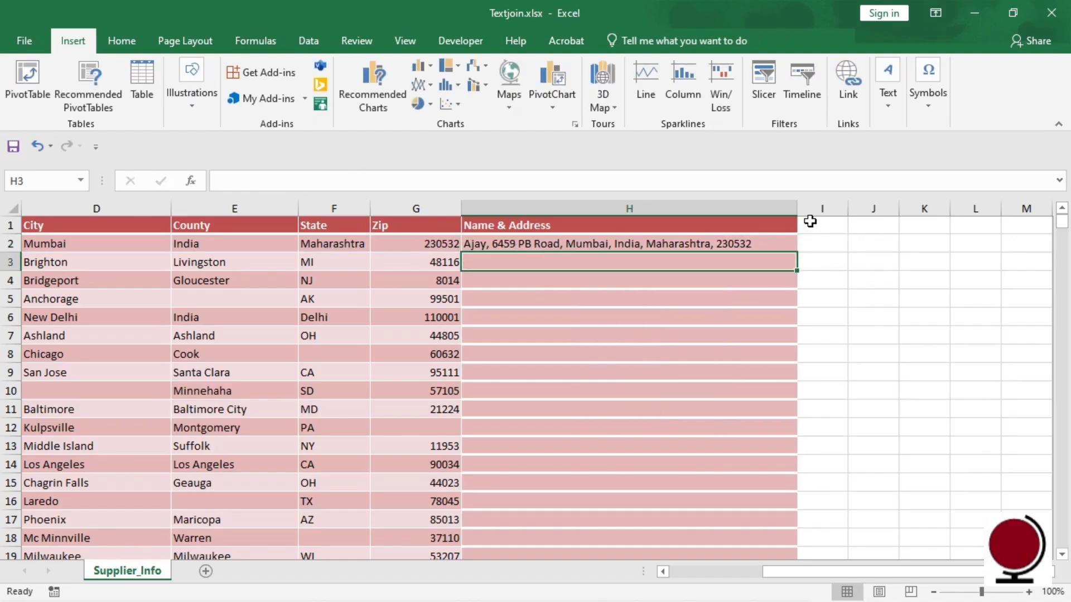
click(825, 250)
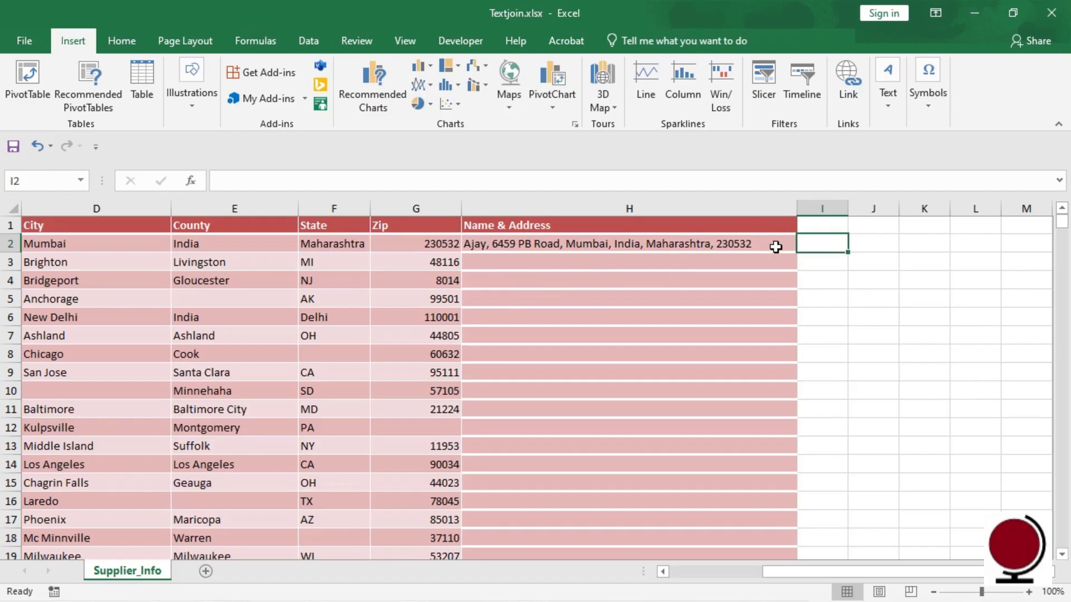
Step: Fill the TEXTJOIN formula from H2 down through H50 and slightly widen the Name & Address column
click(776, 247)
drag(798, 253, 788, 535)
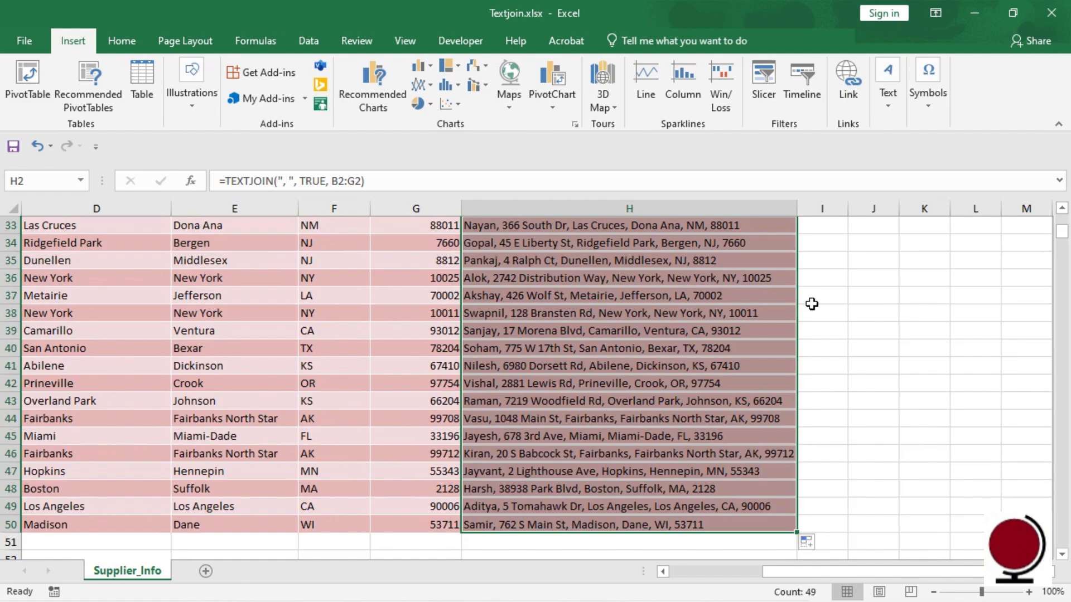
drag(792, 205, 811, 204)
scroll(885, 385, up, 6)
scroll(886, 386, up, 5)
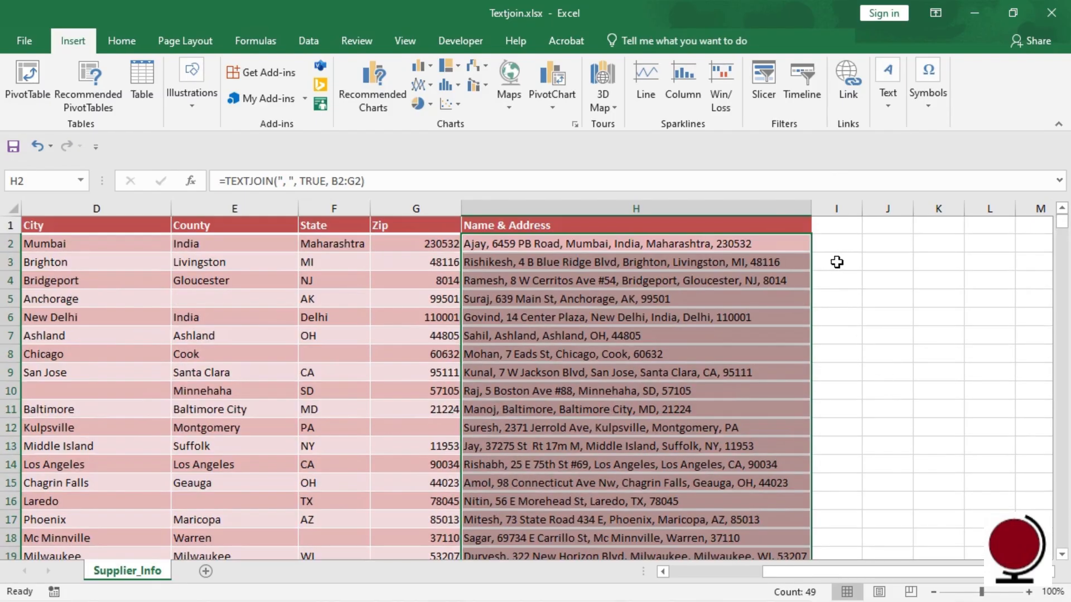
click(837, 262)
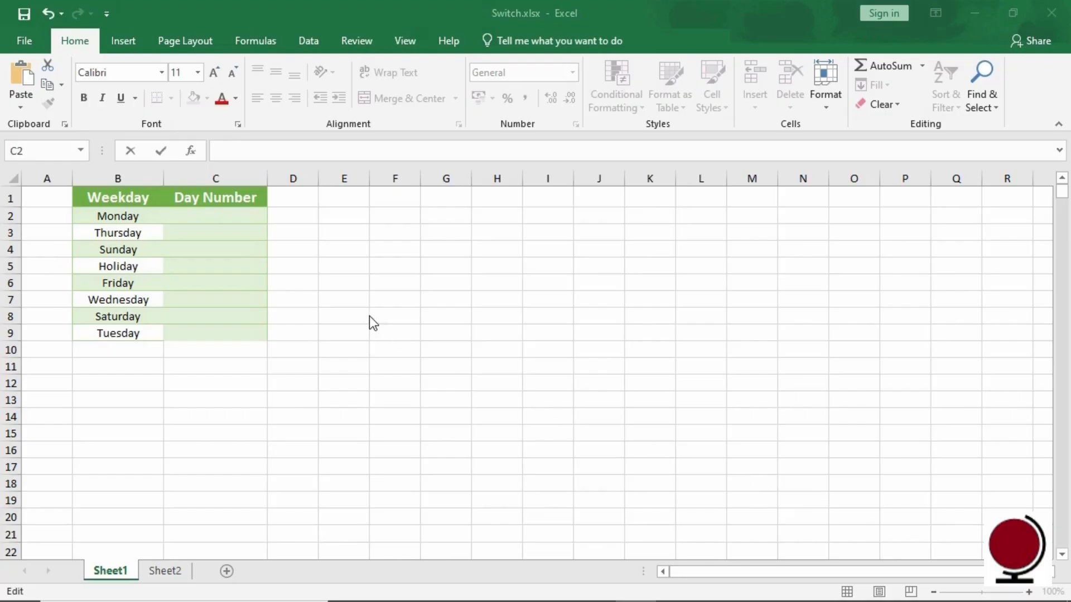
Step: Enter =SWITCH(B2,"Monday",1,"Tuesday",2,"Wednesday",3,"Thursday",4,"Friday",5,"Saturday",6,"Sunday",7,"Not a weekday!") in cell C2 to convert the weekday into its day number
click(212, 214)
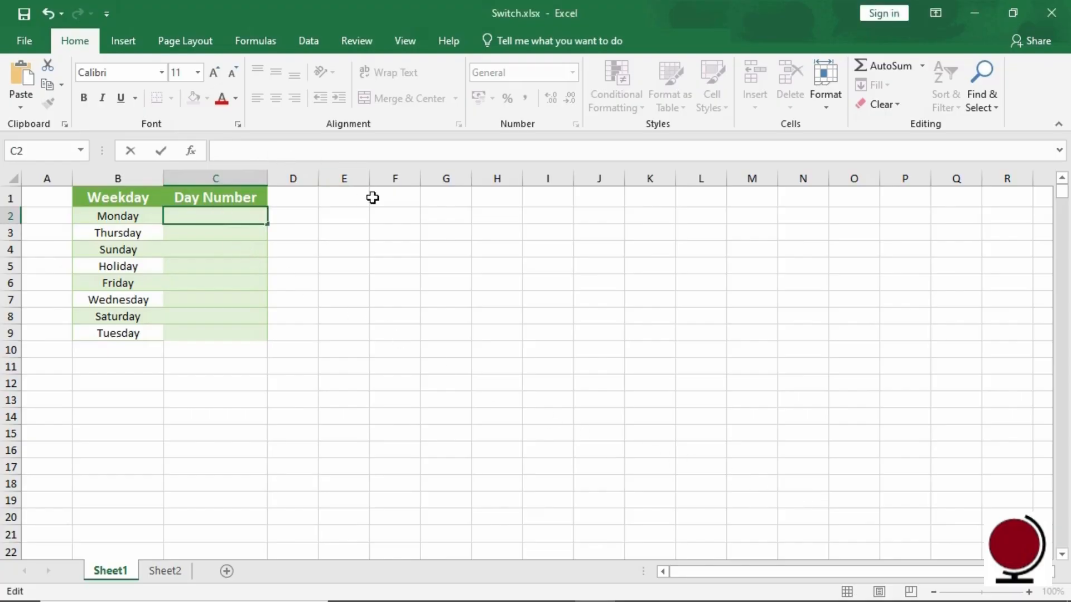
text(=)
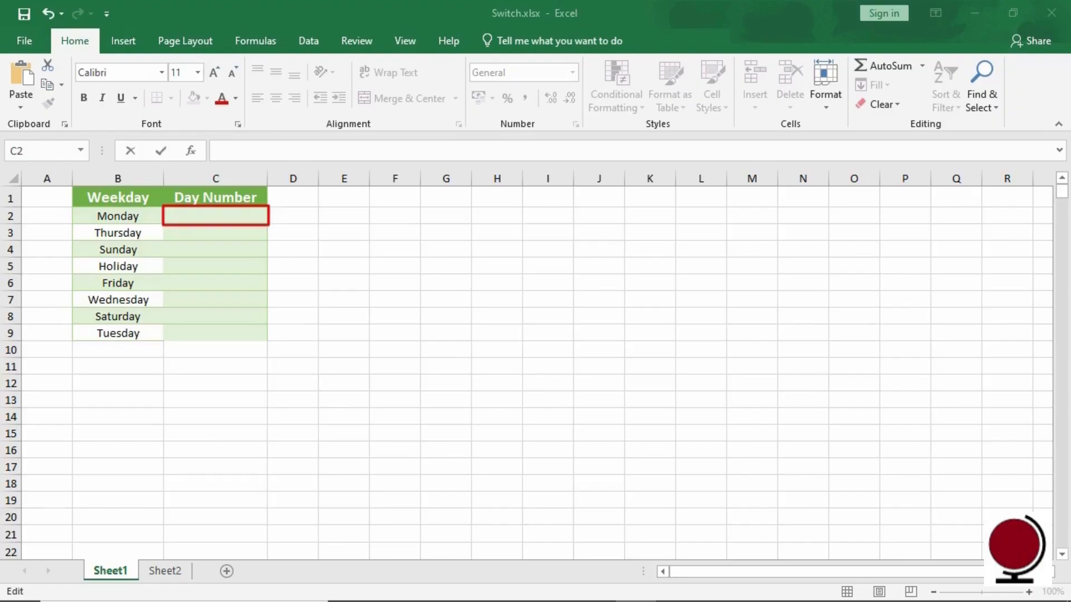
click(212, 214)
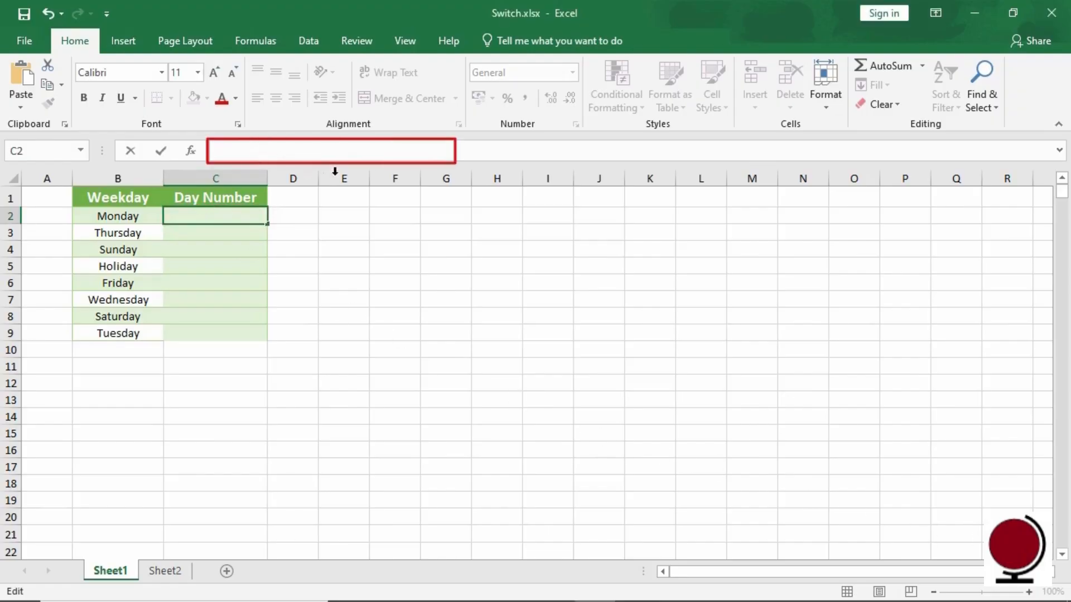
text(=)
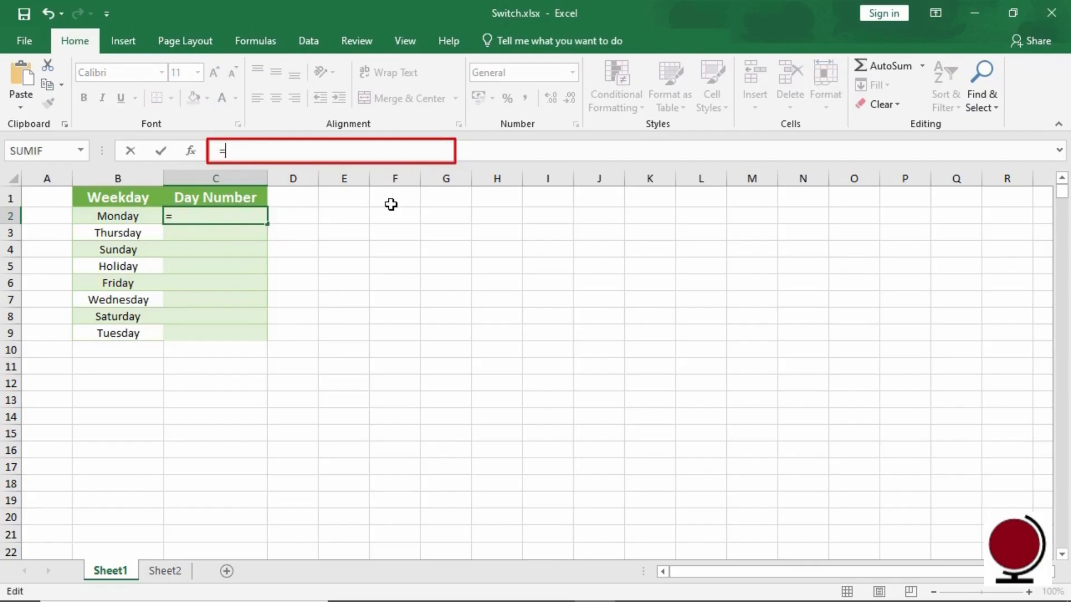
text(SWITCH)
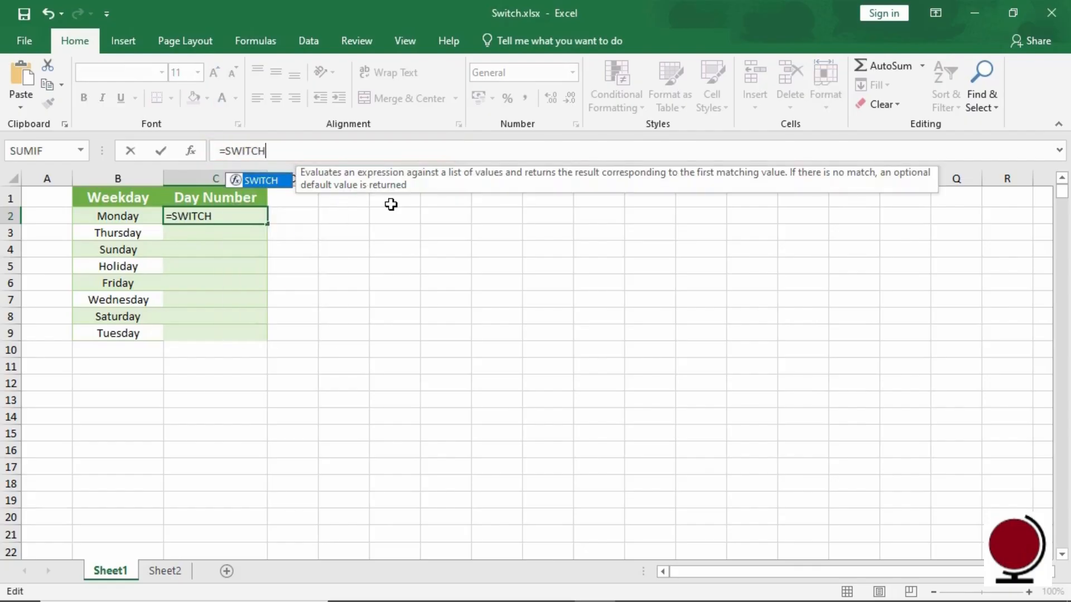
text((B2,"Monday")
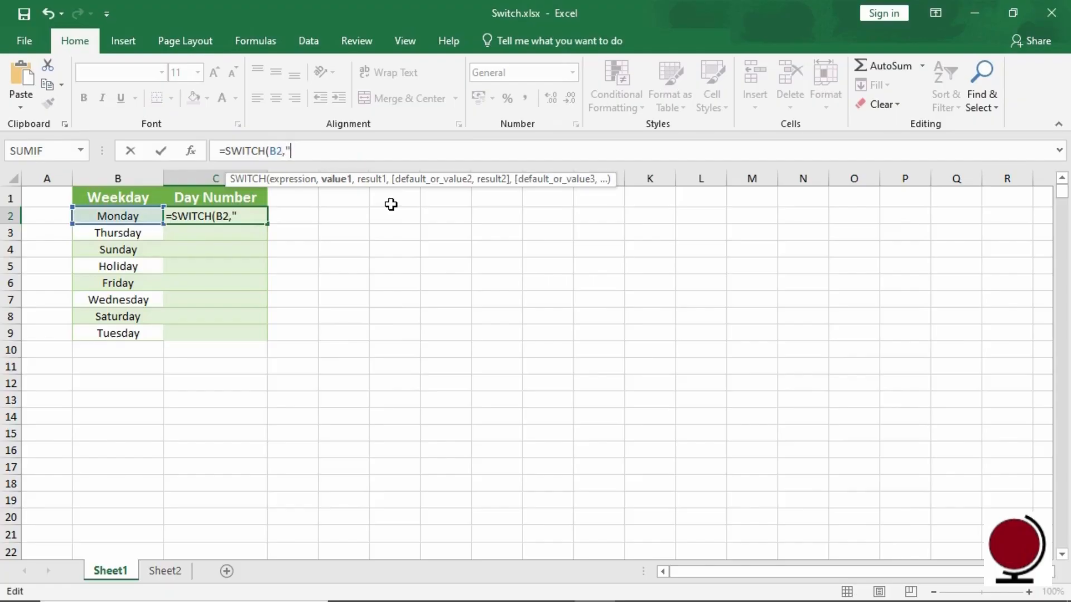
text(,)
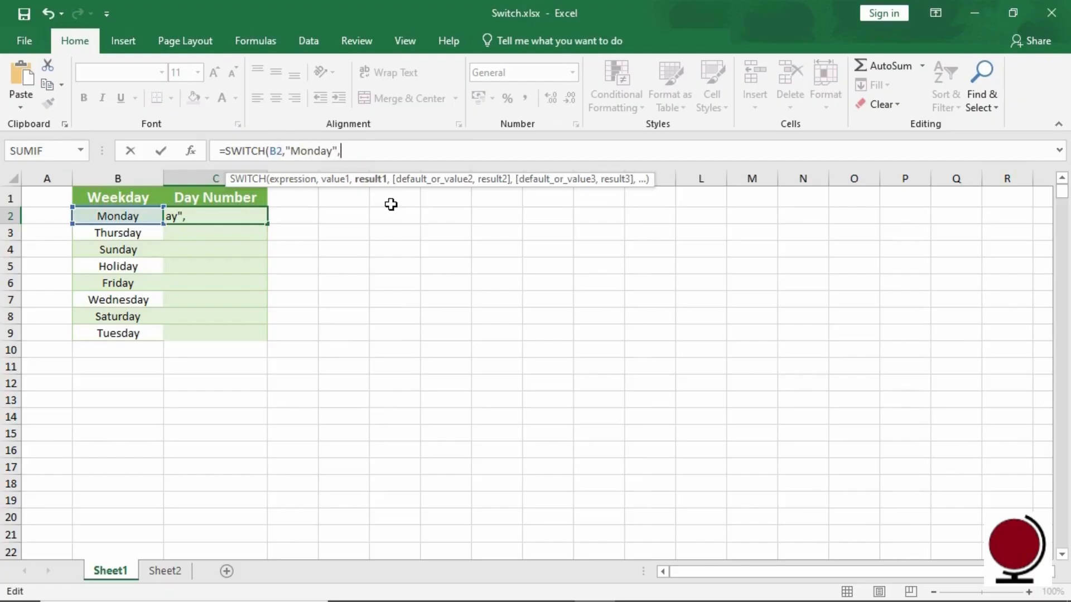
text(1,"Tue)
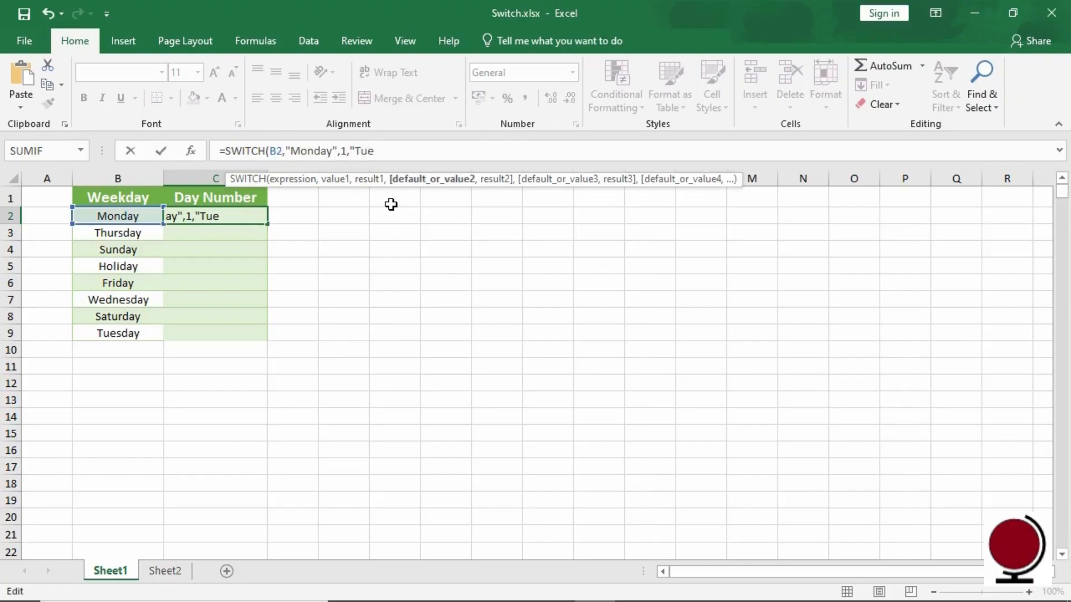
text(sday",2,"We)
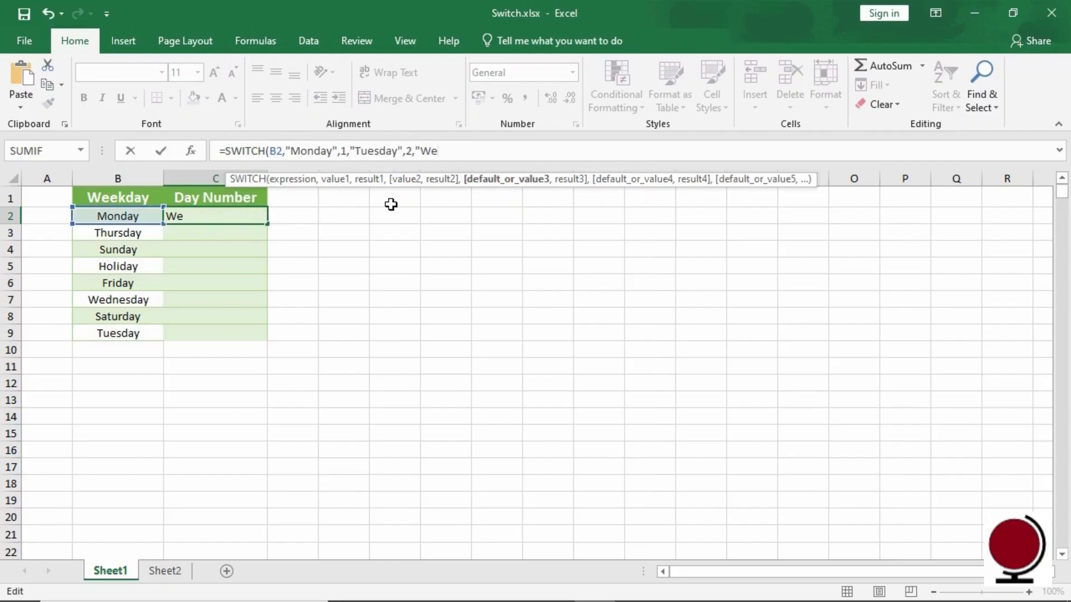
text(dnesday",3,)
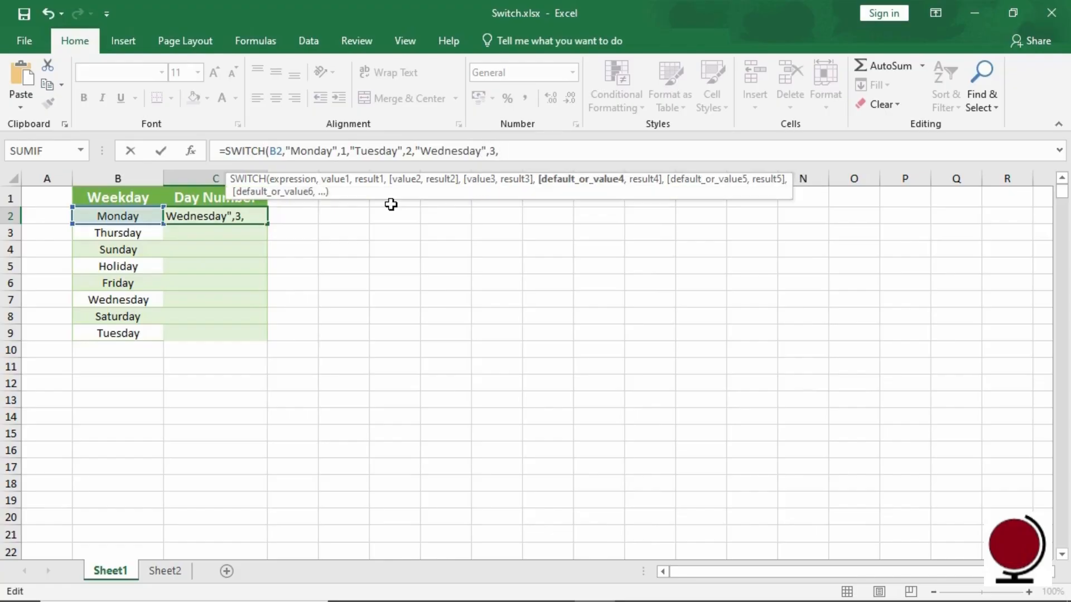
text("Thursday",4,"Fri)
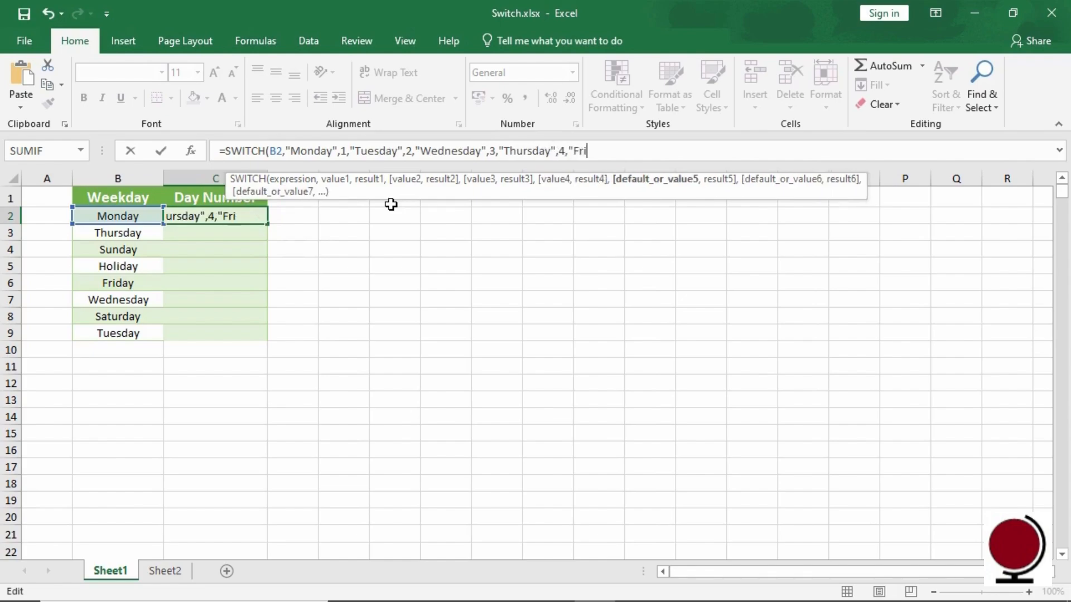
text(day",5)
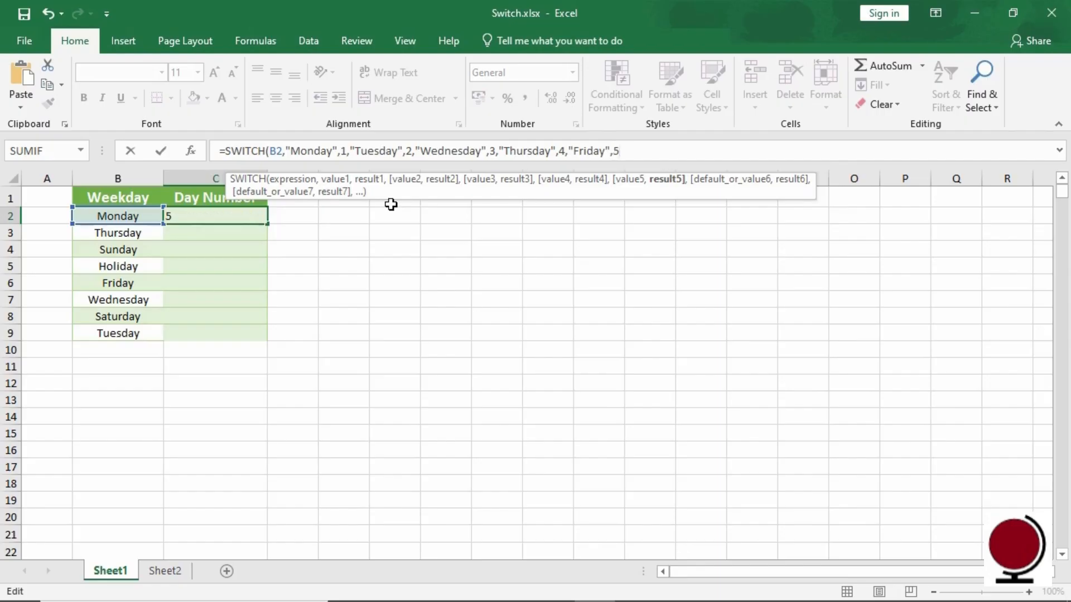
text(,"S)
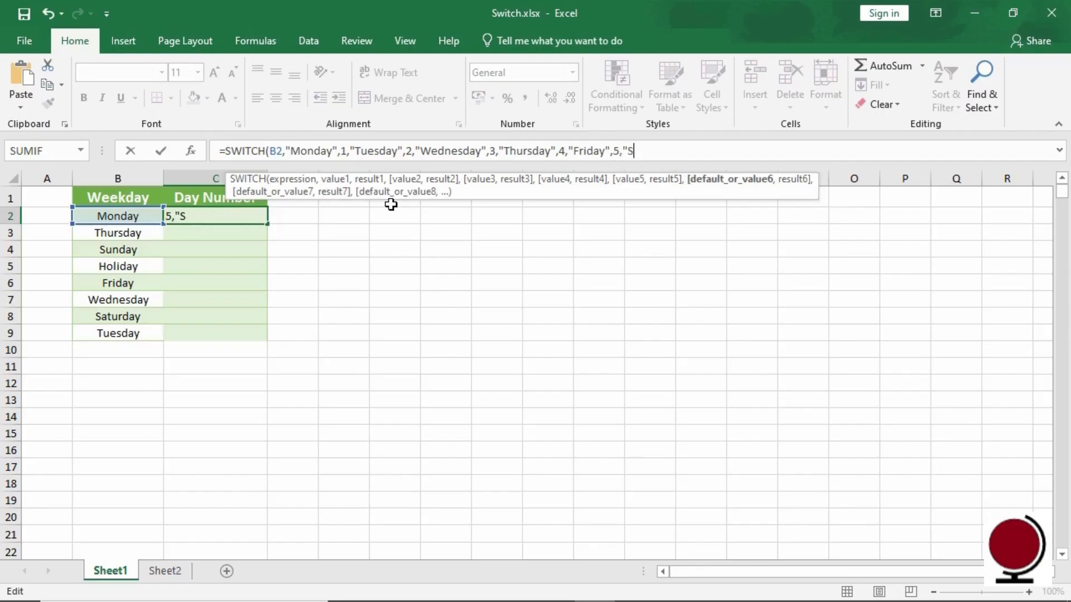
text(aturday",6,")
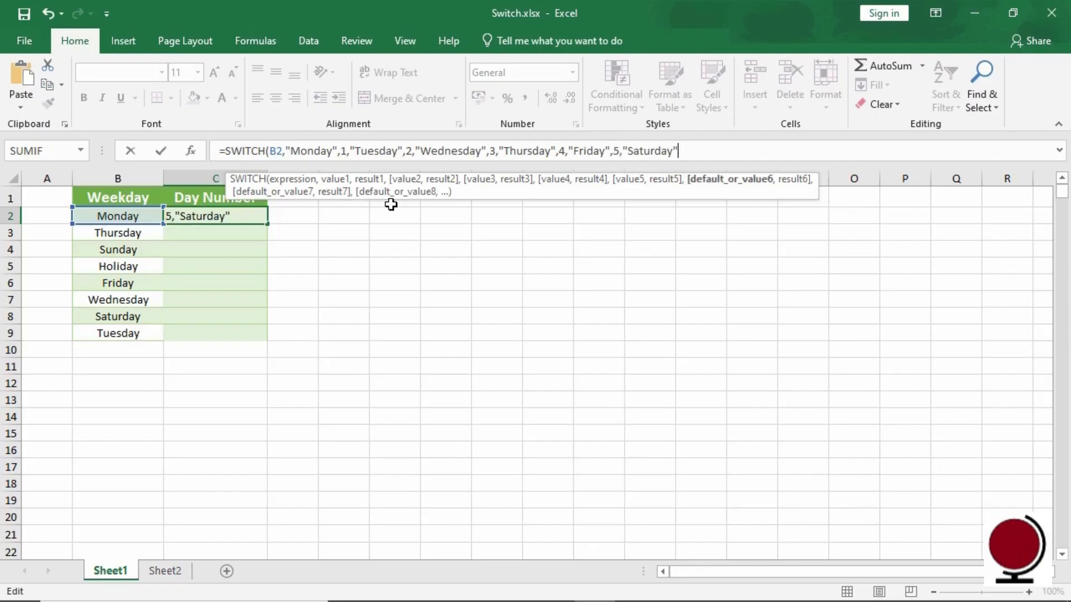
text(Sunday)
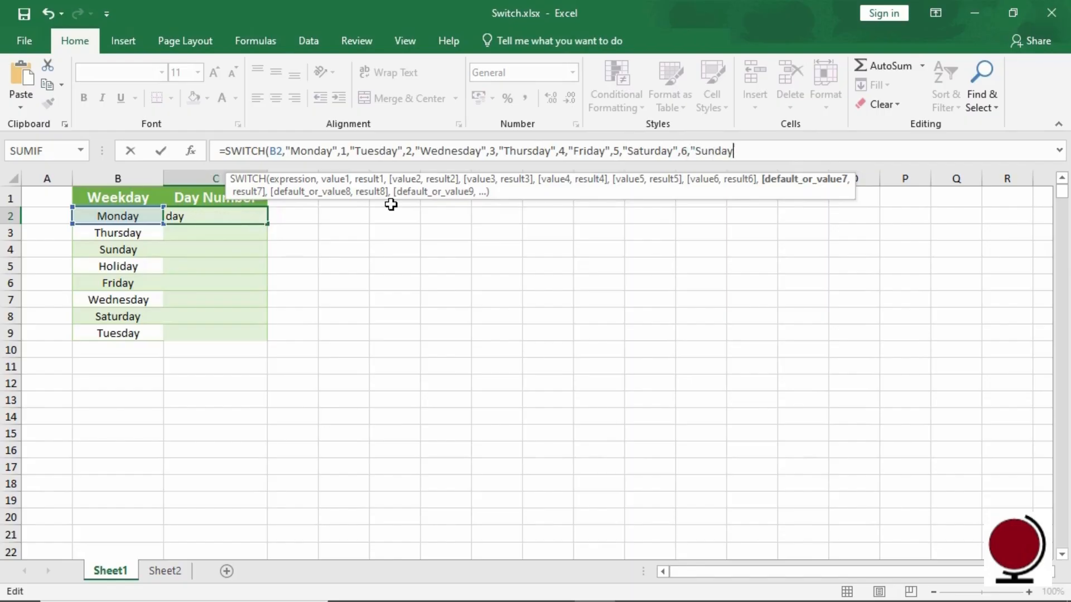
text(",7,)
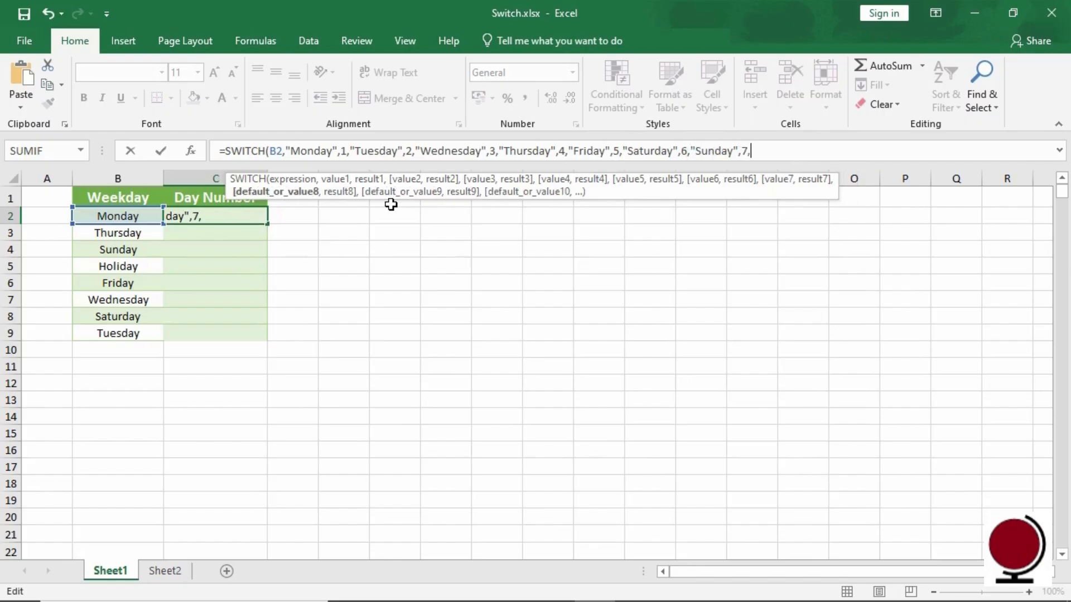
text("Not a weekday)
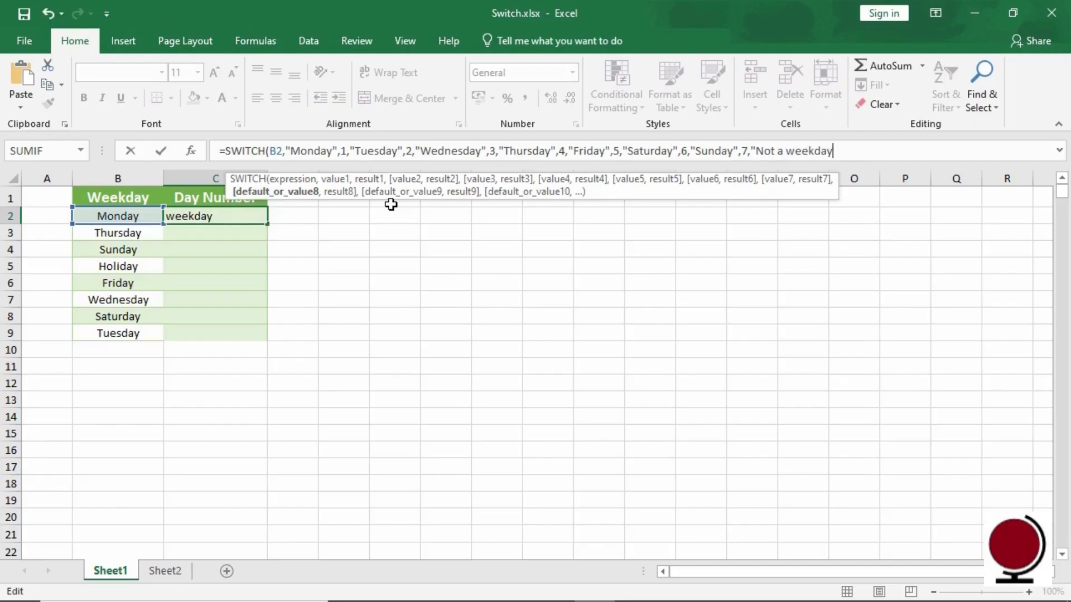
text(!"))
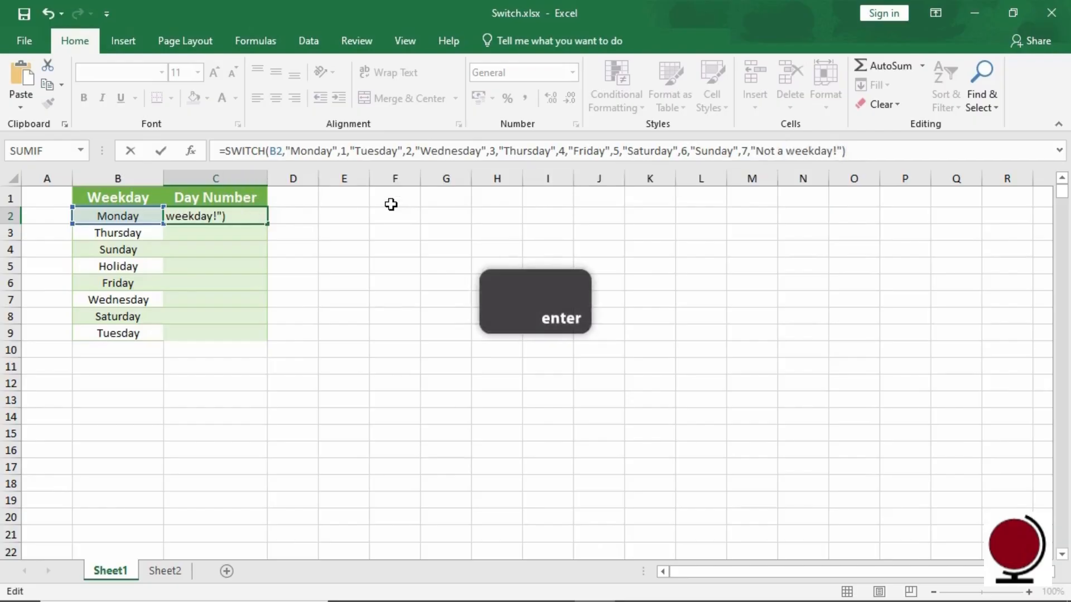
key(Return)
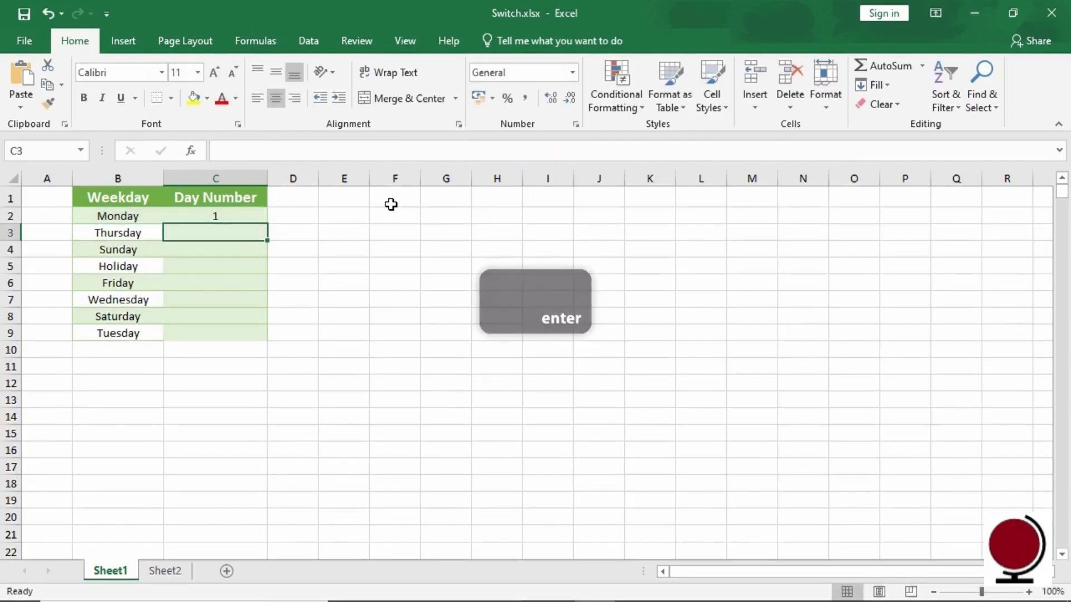
Step: Fill the SWITCH formula from C2 down through C9 to complete the Day Number column
click(238, 215)
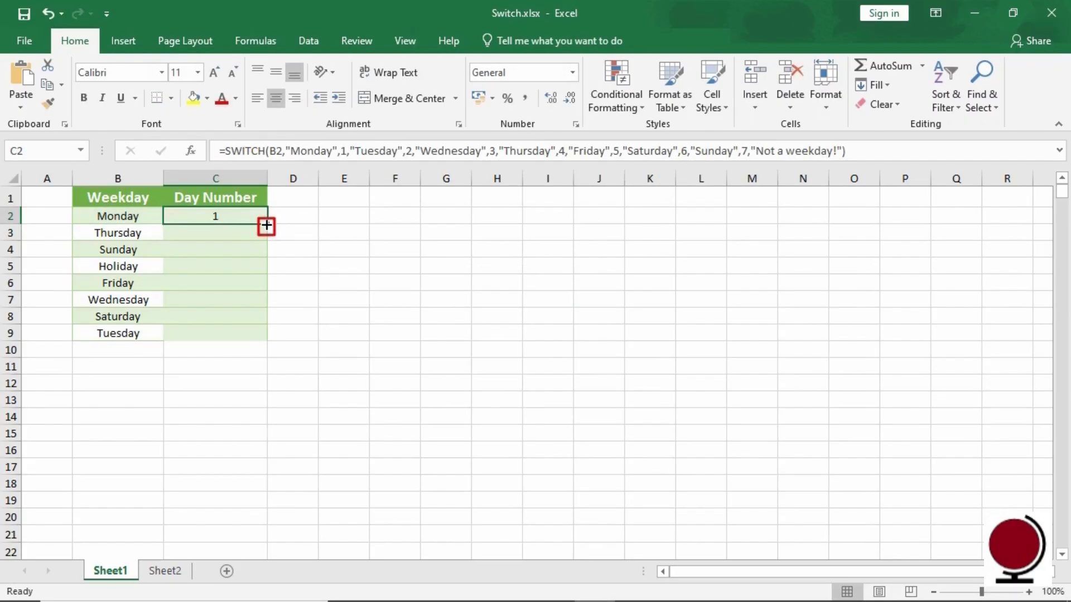
drag(266, 226, 257, 337)
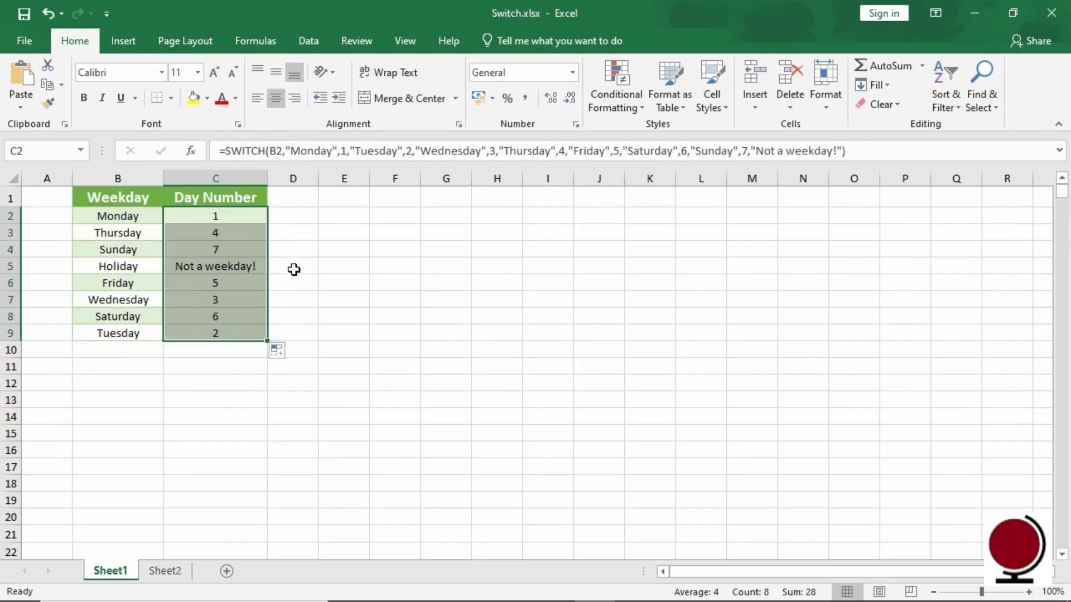
click(294, 269)
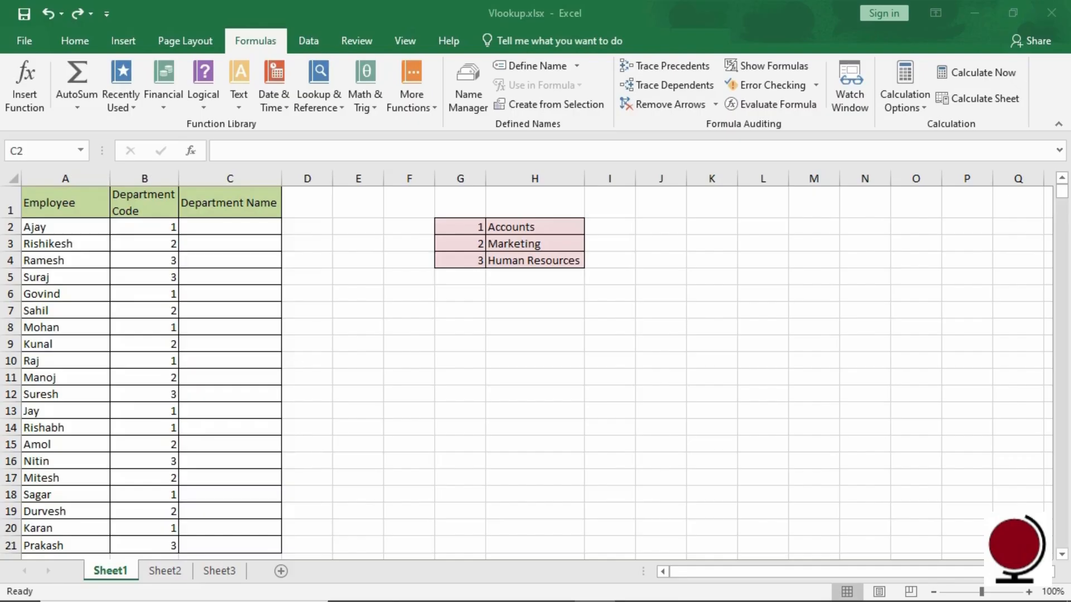
Step: Insert a VLOOKUP function in cell C2 of the Department Name column with B2 as the lookup value
click(258, 232)
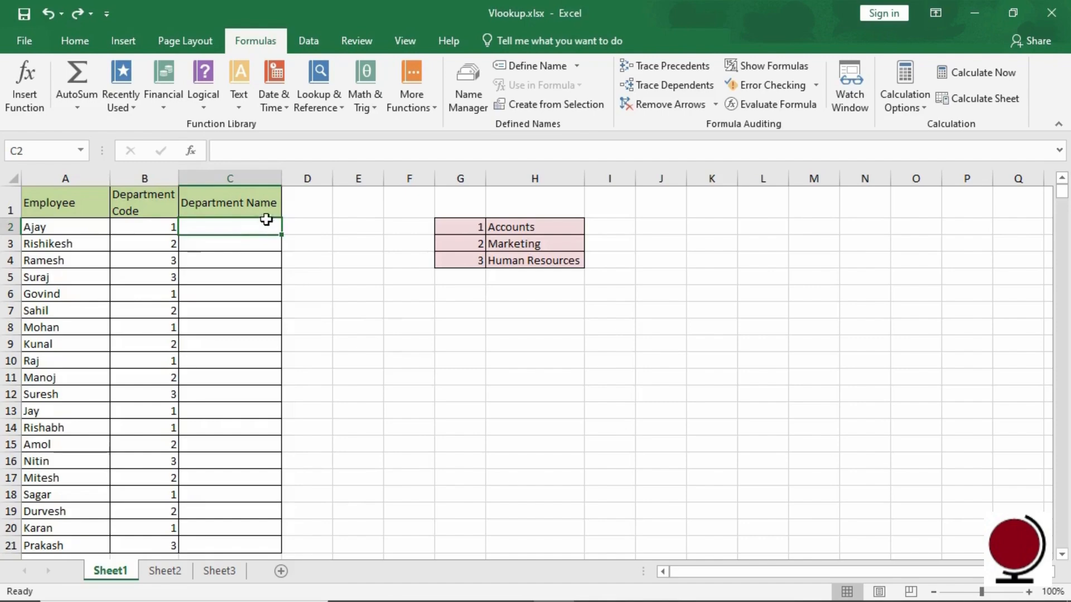
click(344, 112)
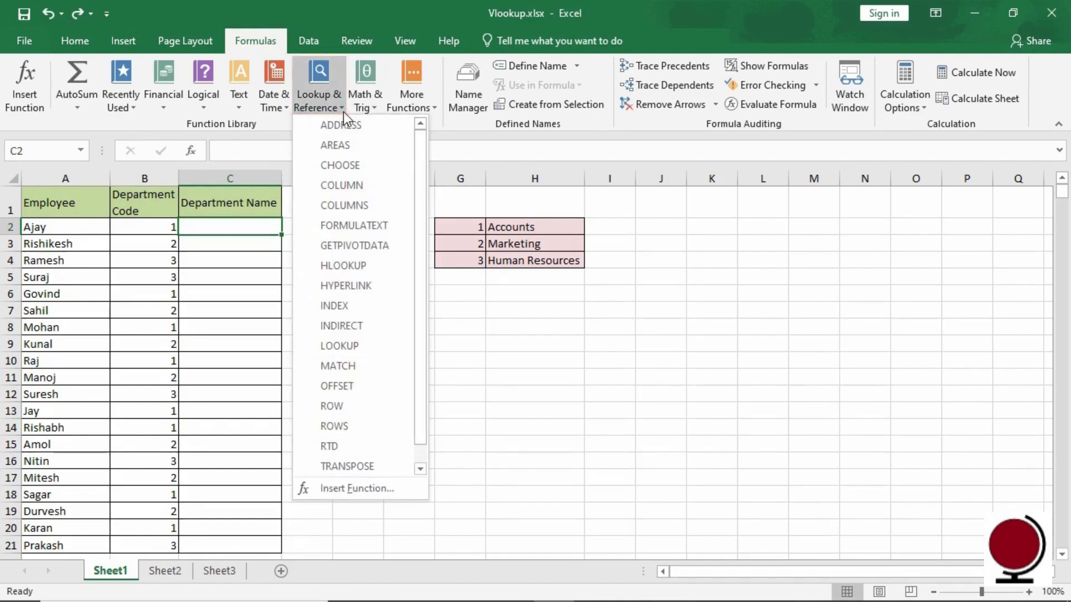
scroll(423, 163, down, 1)
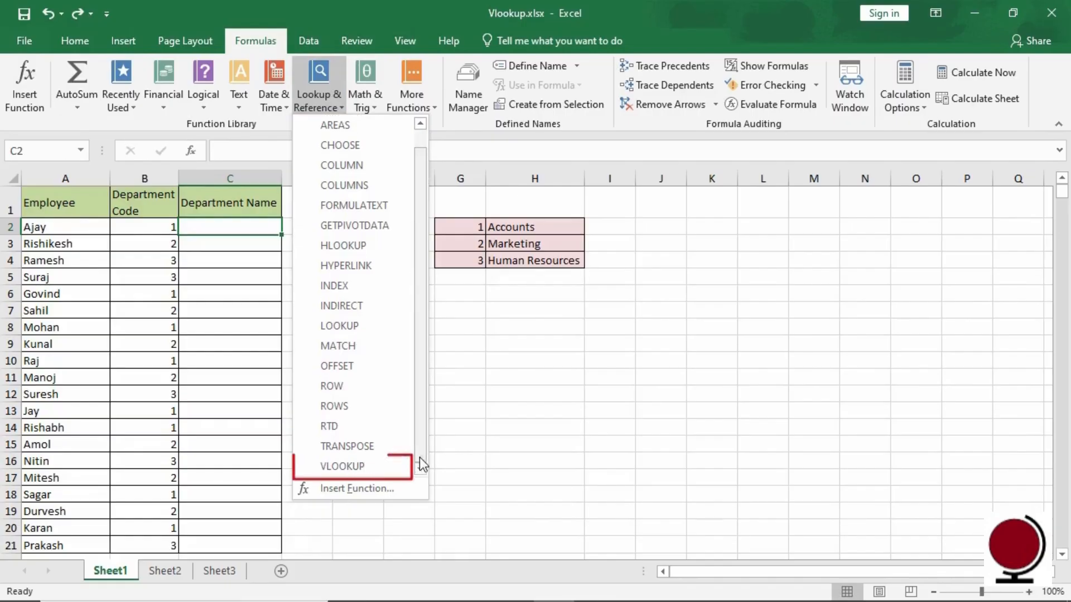
click(357, 466)
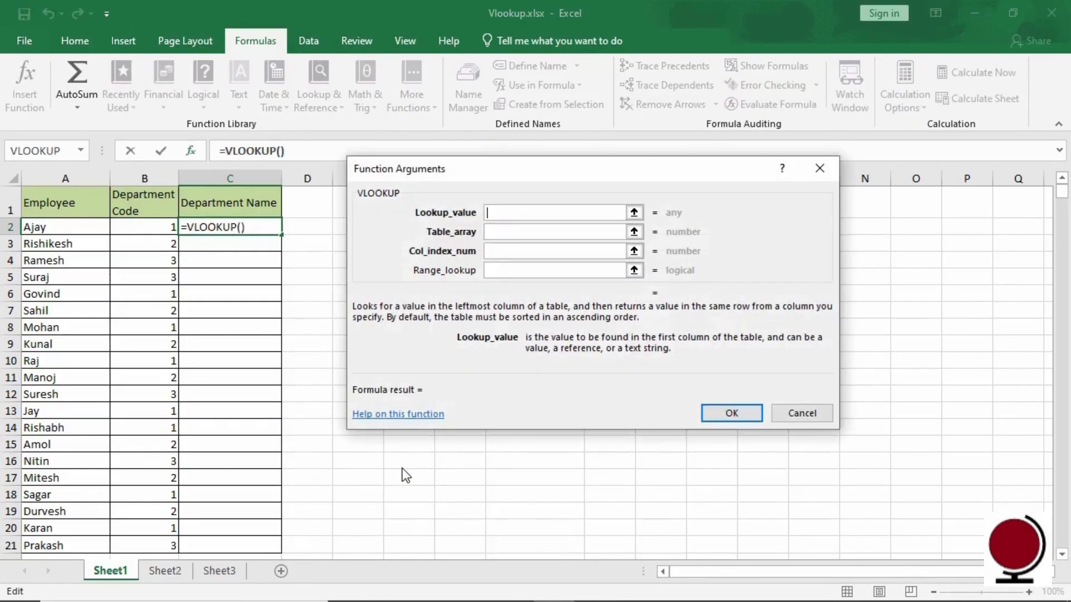
drag(536, 176, 528, 302)
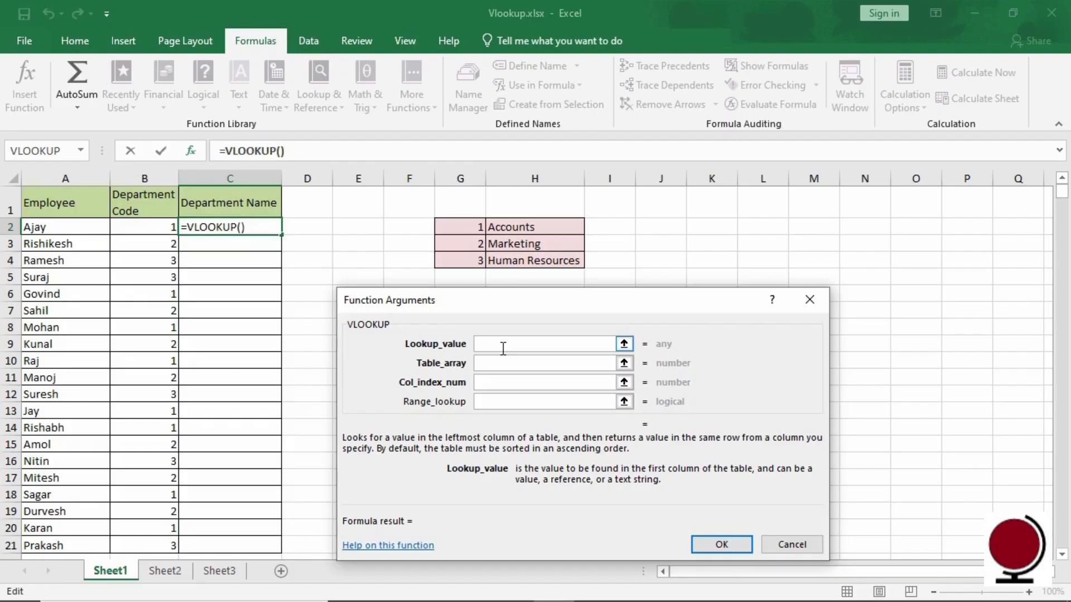
text(B2)
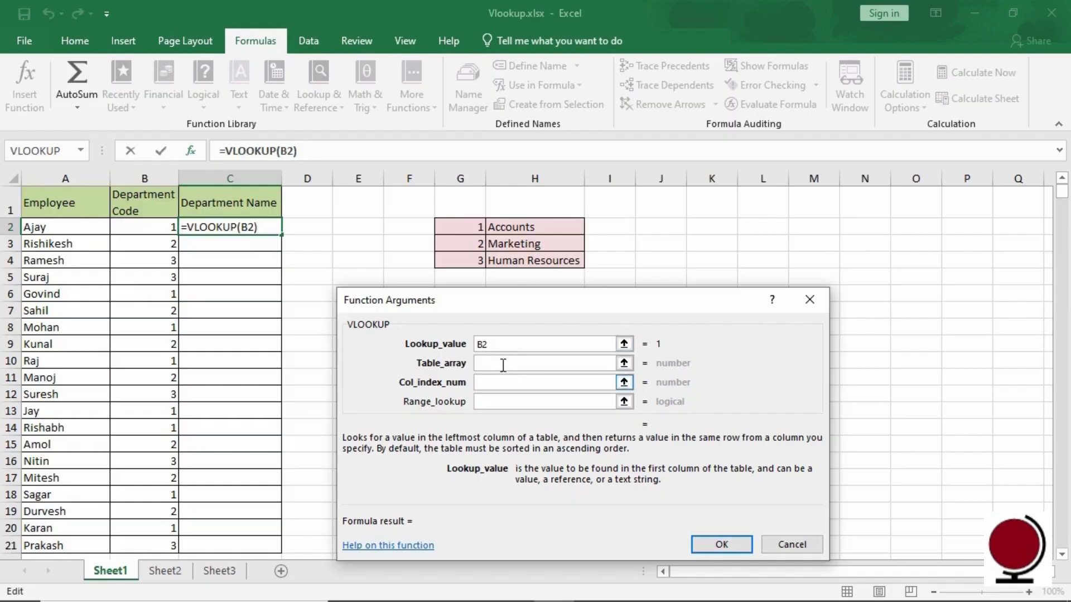
Step: Complete the VLOOKUP in C2 with table array $G$2:$H$4 and column index number 2
click(500, 364)
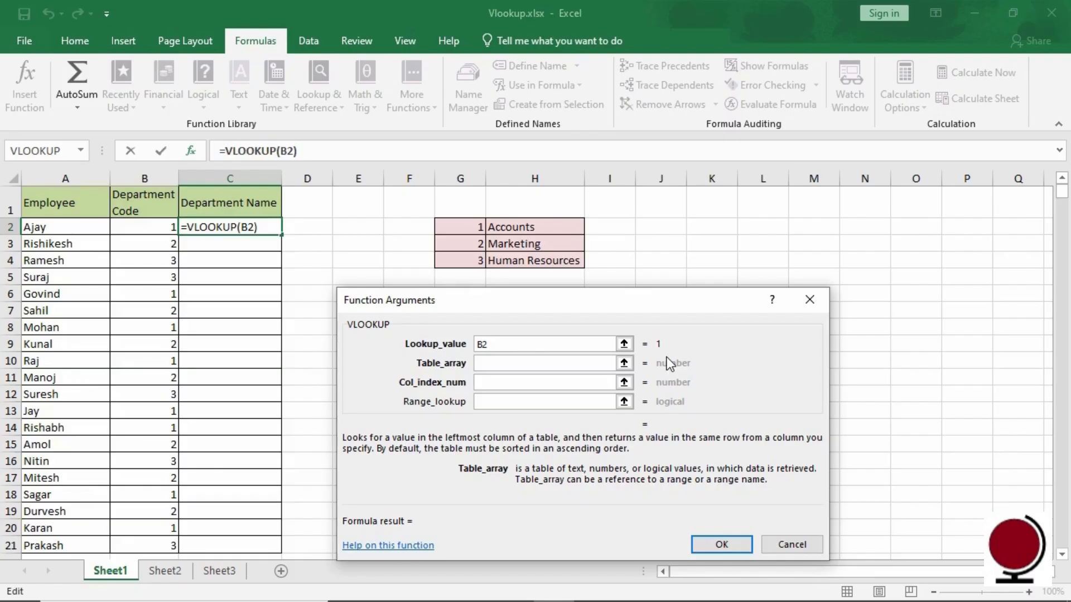
text($G$2:)
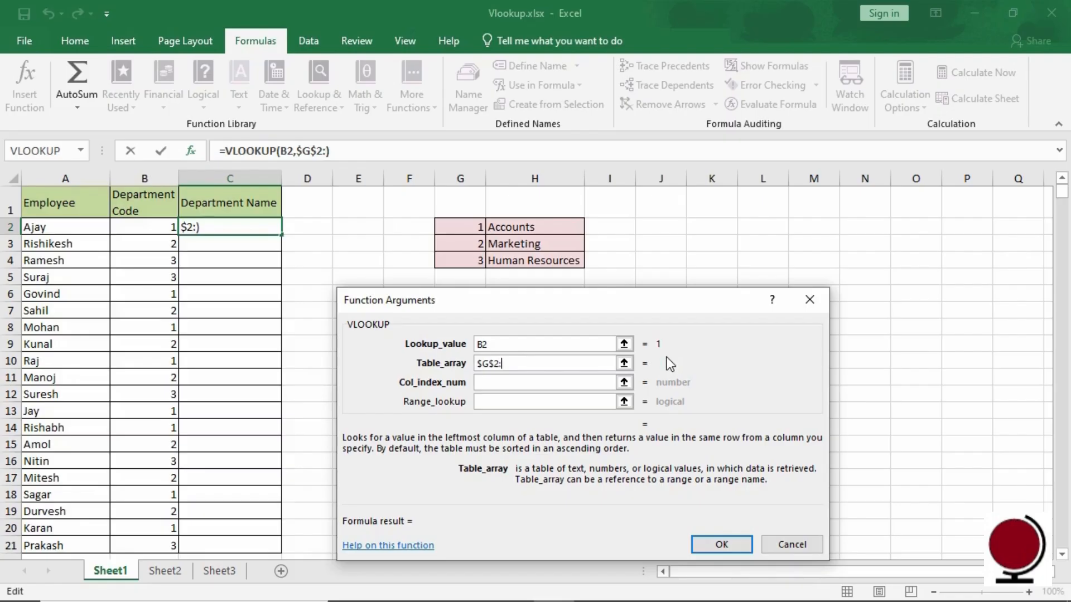
text($H$4)
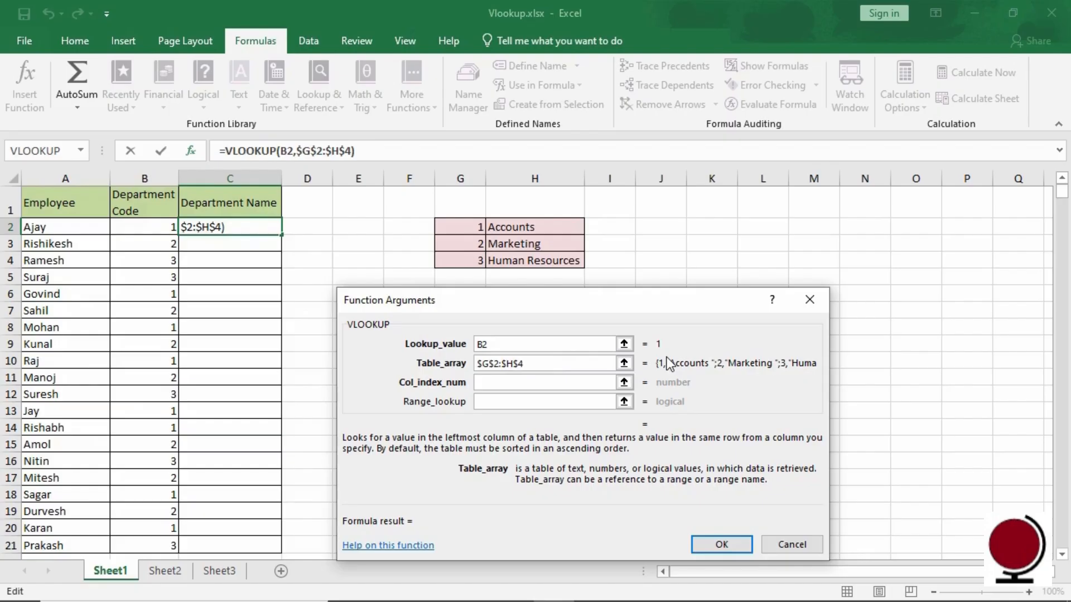
click(564, 381)
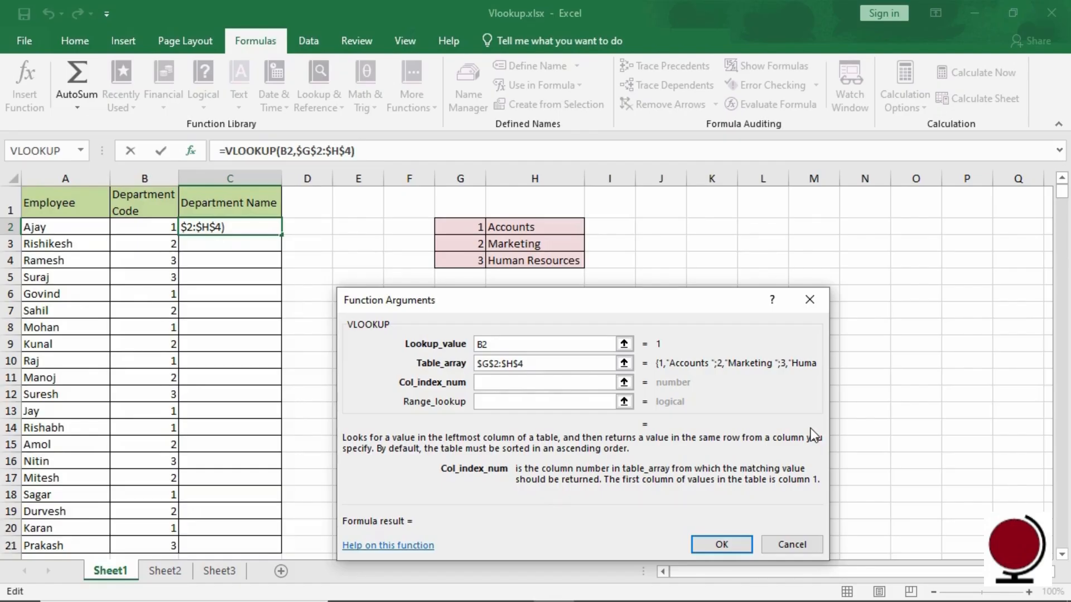
text(2)
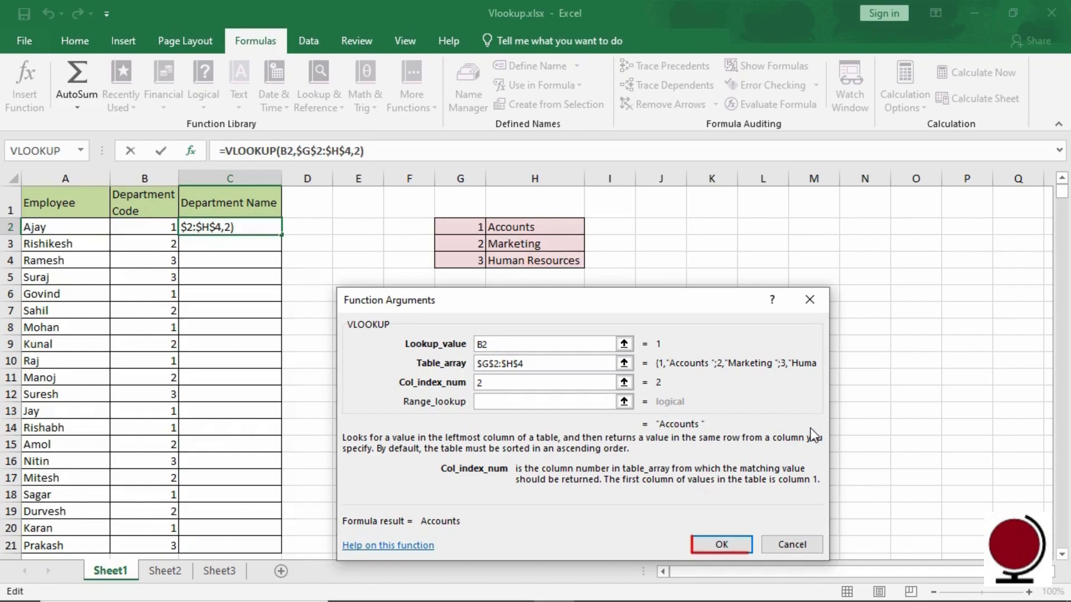
click(735, 548)
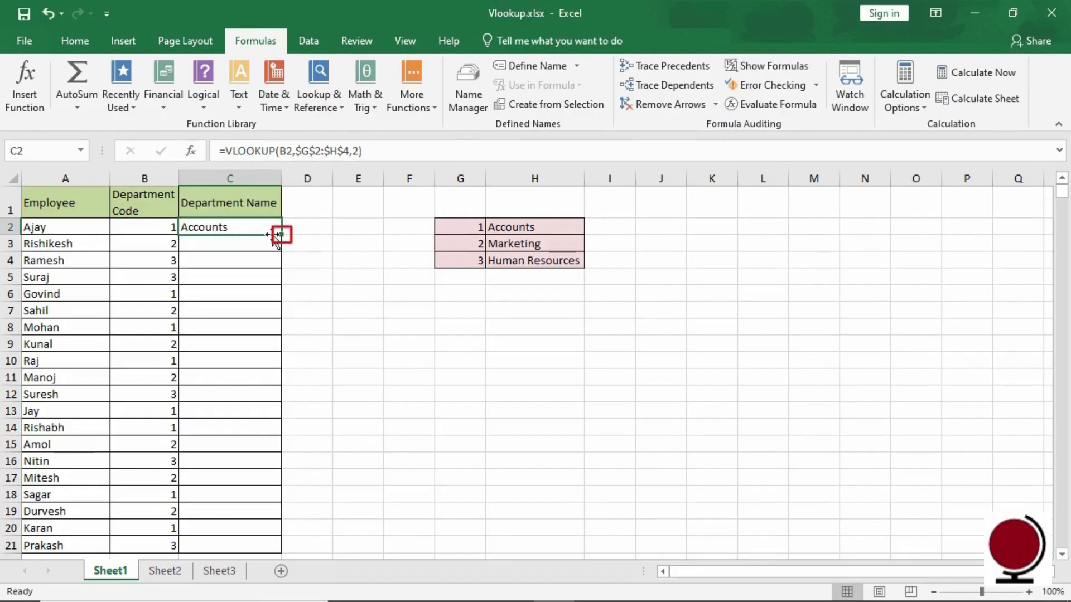
Step: Fill the VLOOKUP formula from C2 down through C21 to complete the Department Name column
drag(282, 236, 278, 549)
drag(278, 555, 278, 555)
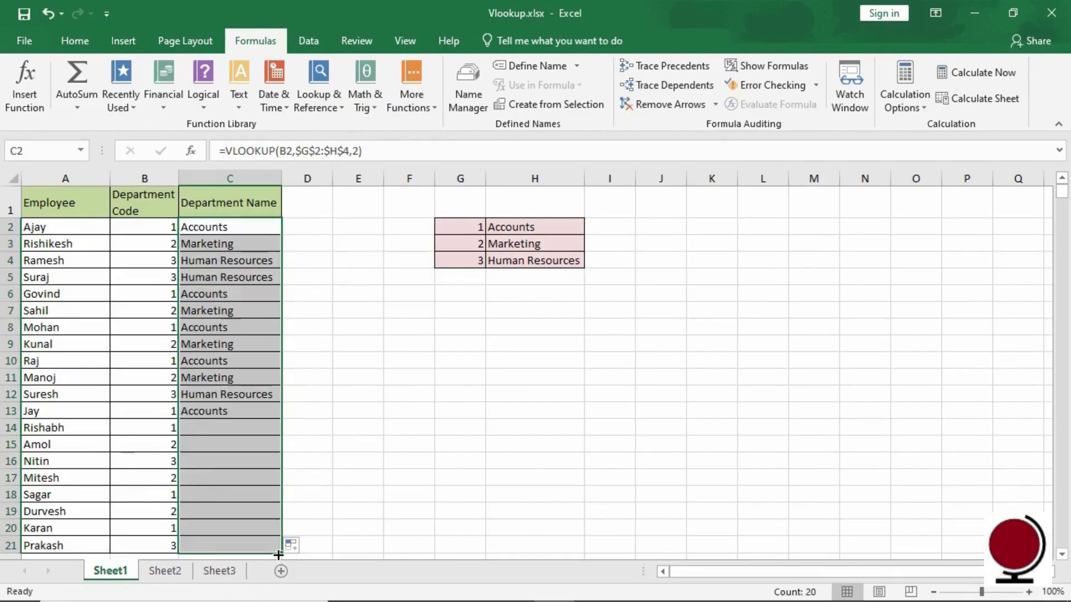
click(311, 232)
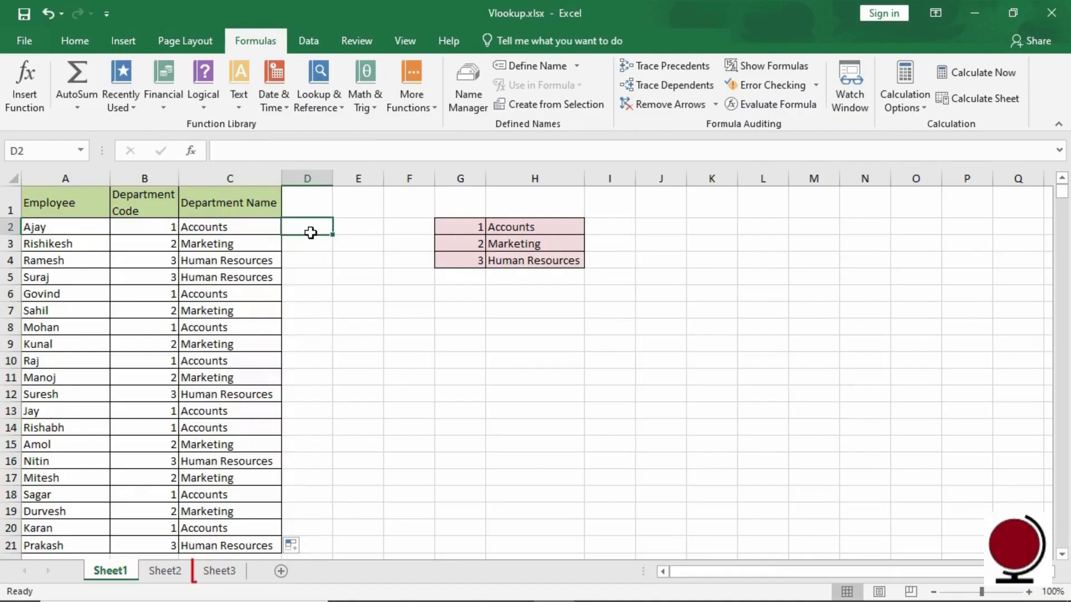
Step: On Sheet3, examine the main table's codes starting with F and those starting with V
click(216, 578)
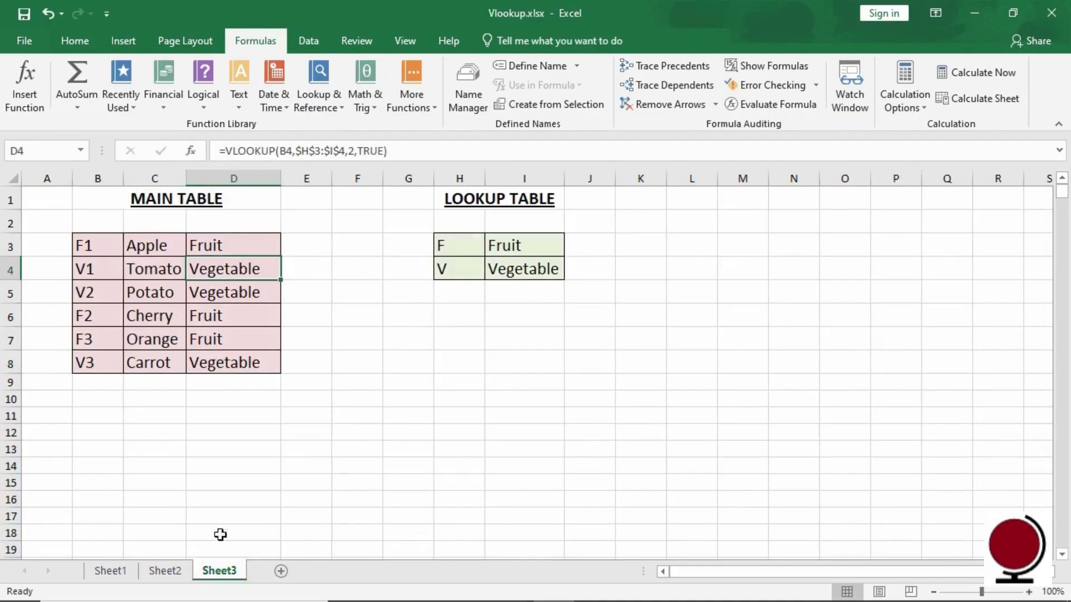
click(112, 252)
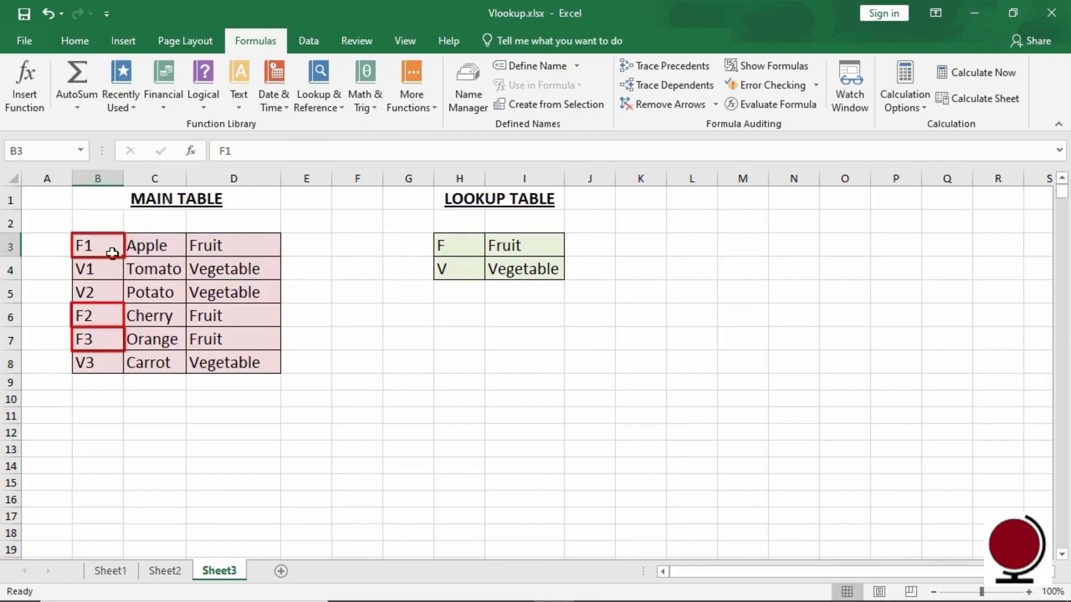
click(113, 312)
click(112, 337)
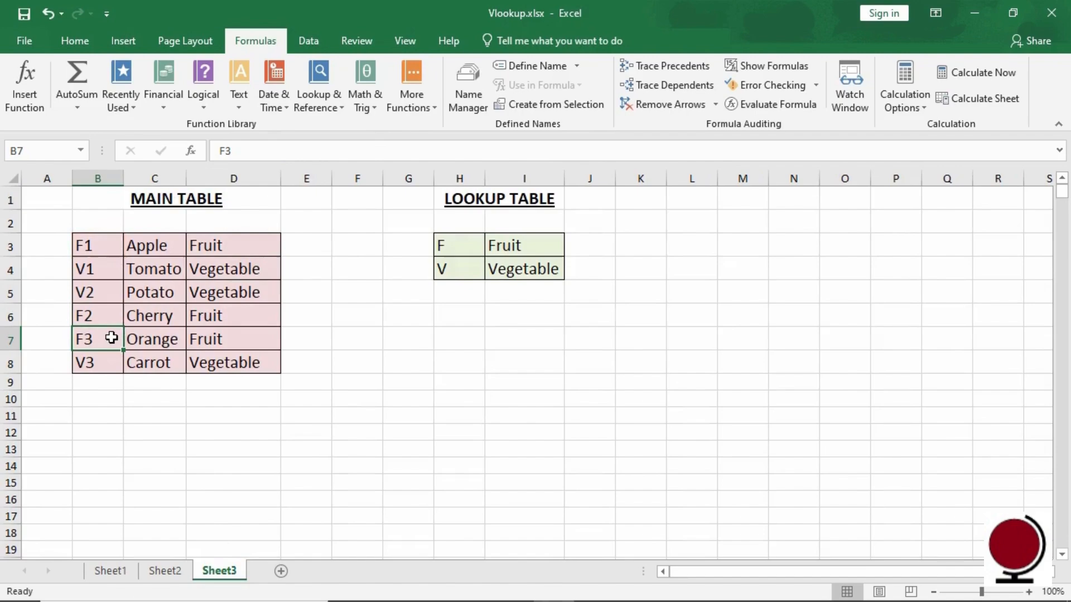
click(108, 268)
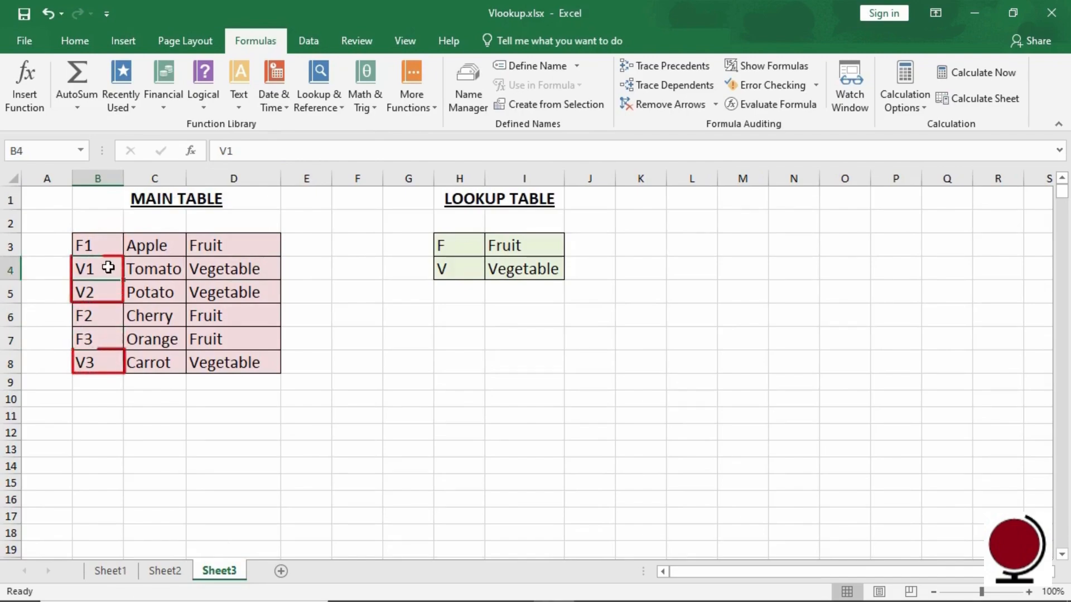
click(112, 290)
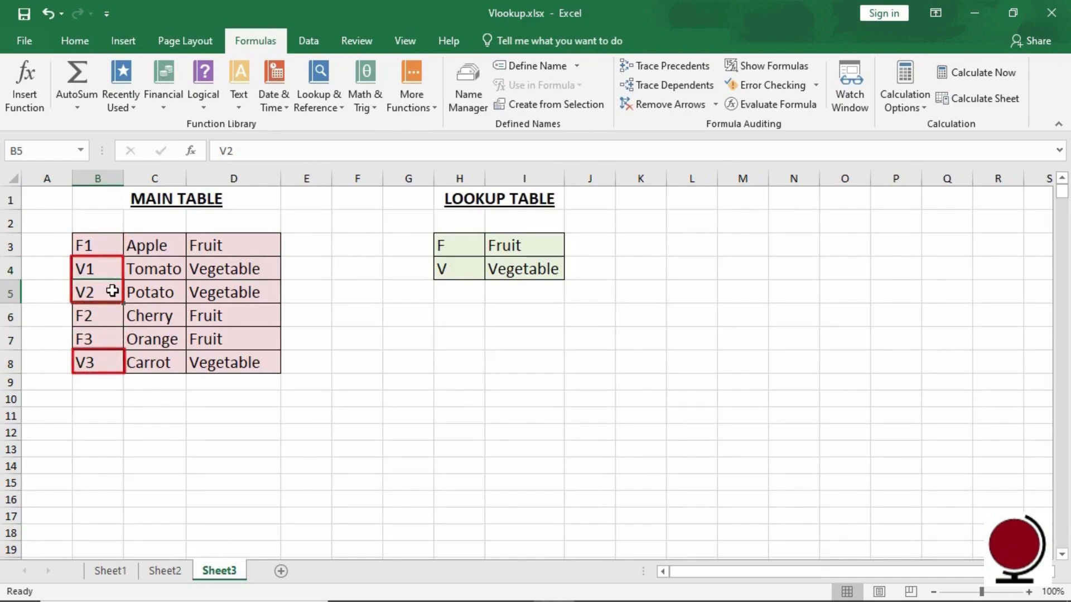
click(116, 363)
Step: Review the function arguments of the VLOOKUP formula in the Carrot row's cell D8, including its range lookup setting
click(234, 363)
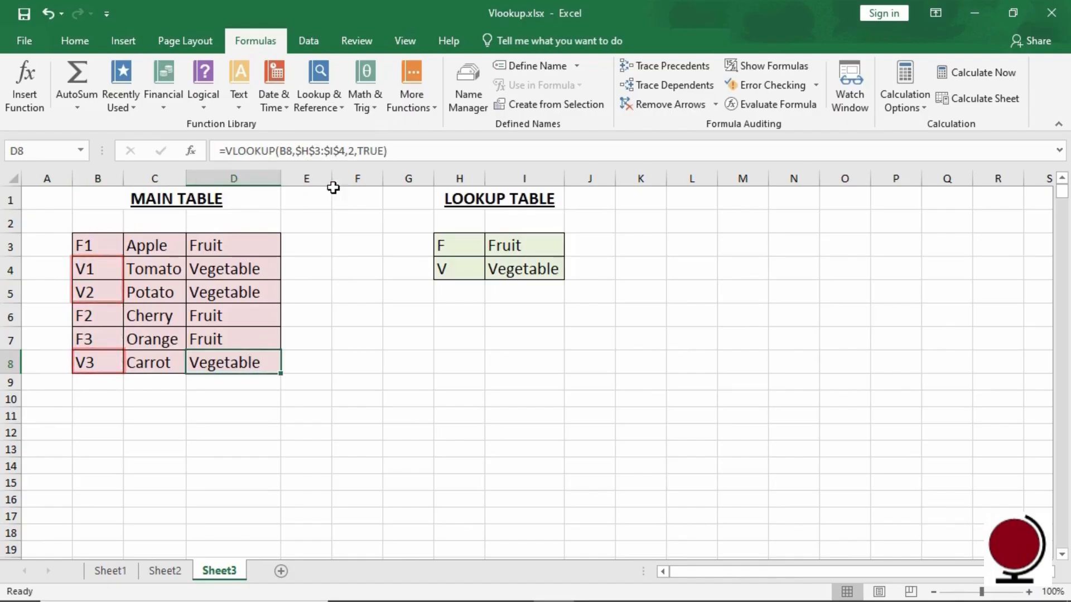
click(338, 109)
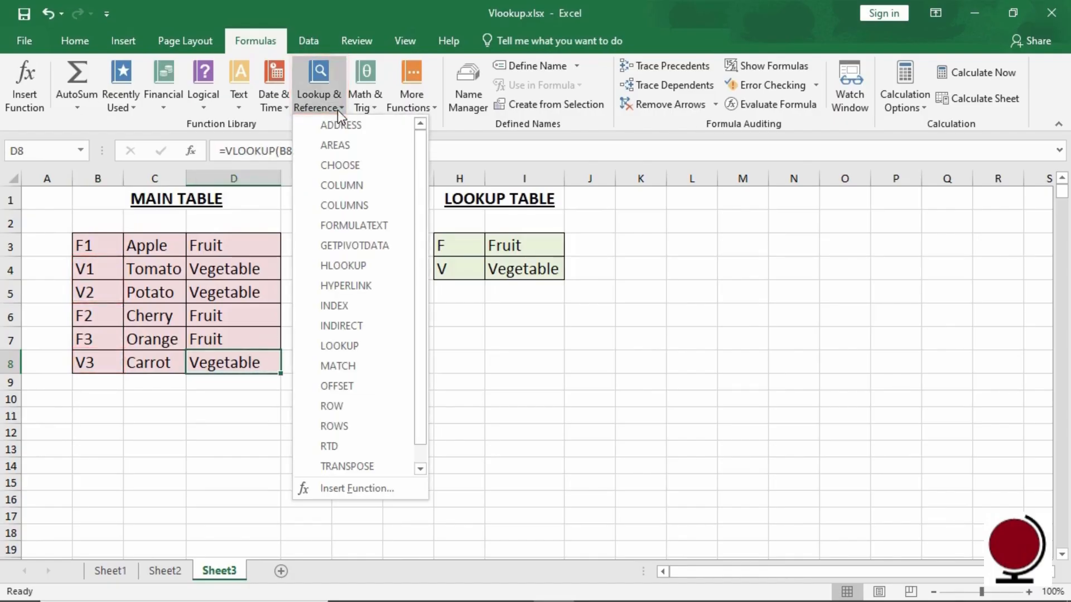
click(377, 497)
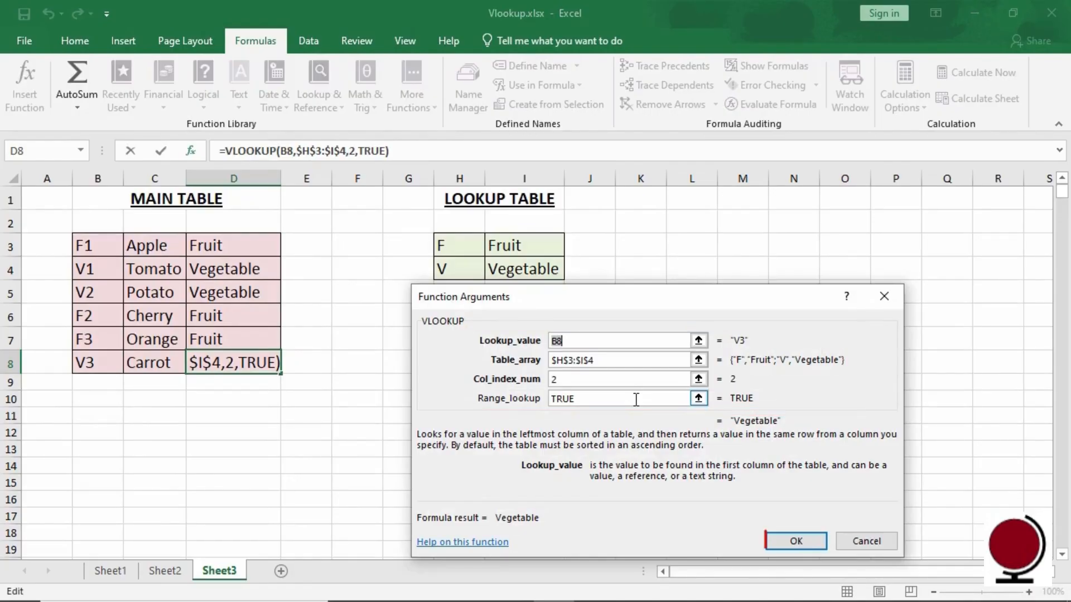
click(784, 540)
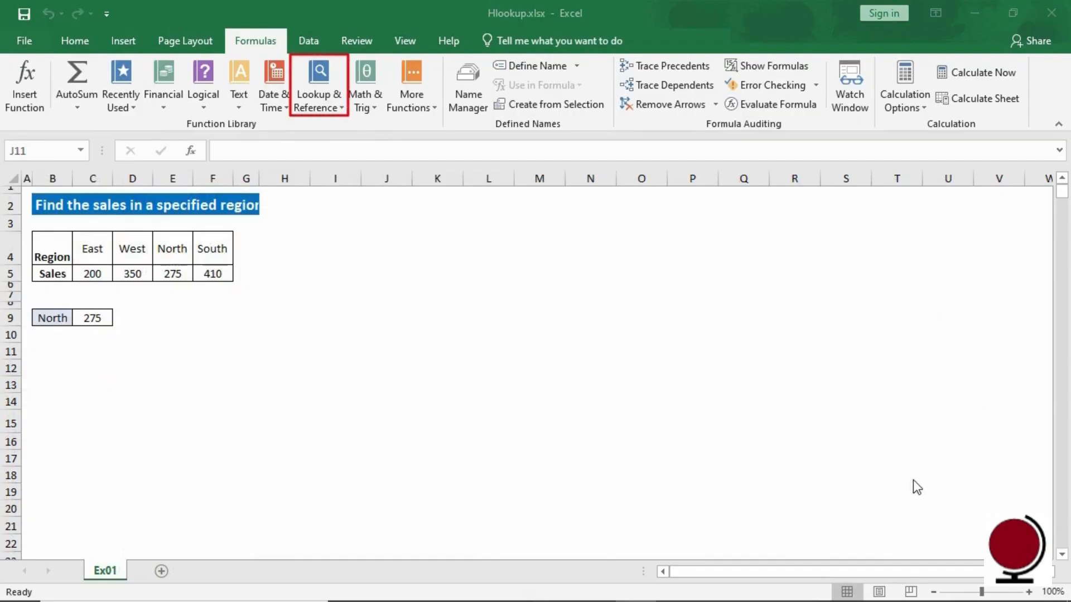
Step: Look up HLOOKUP among the lookup functions and inspect the HLOOKUP formula in cell C9 for the North region's sales
click(338, 112)
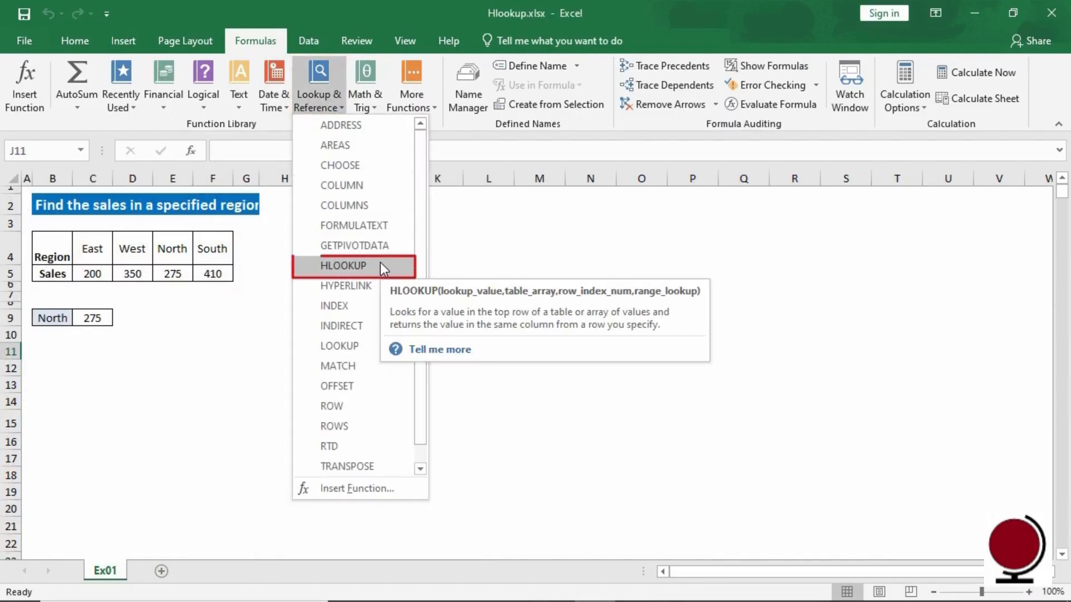
click(492, 265)
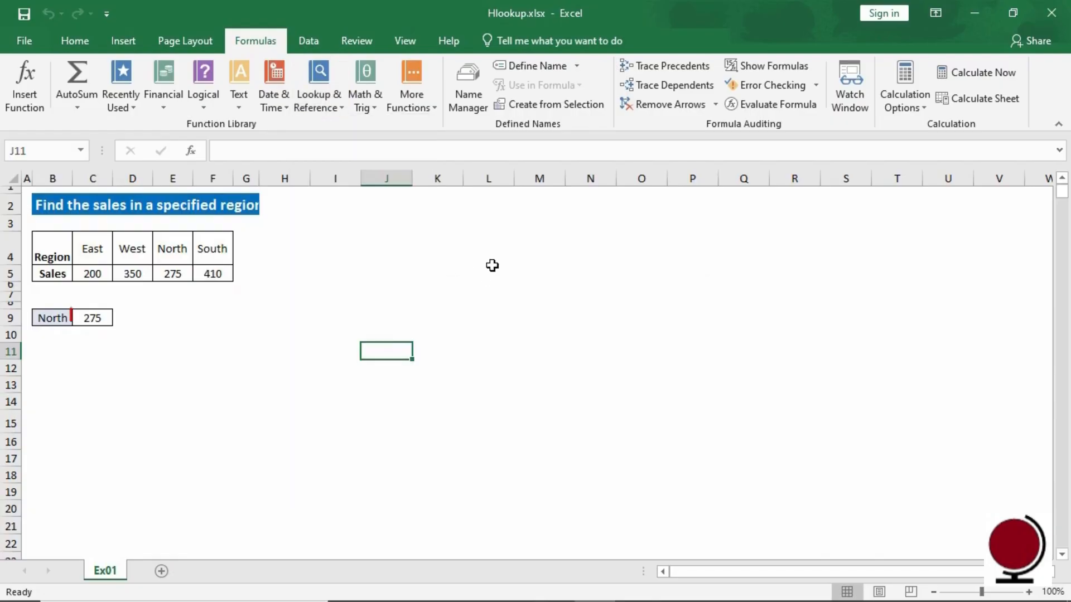
click(89, 317)
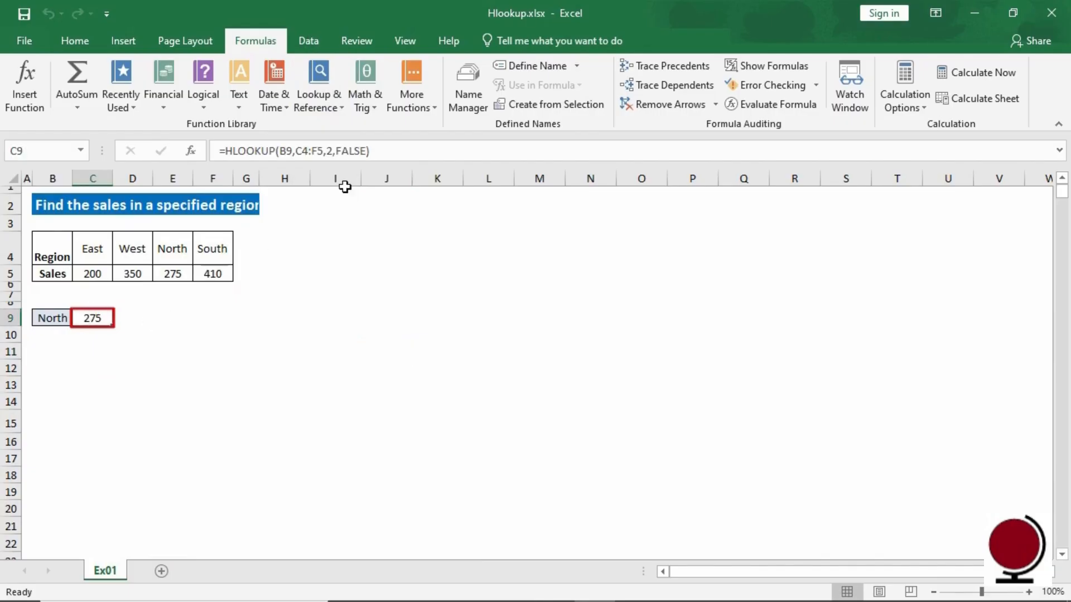
click(403, 152)
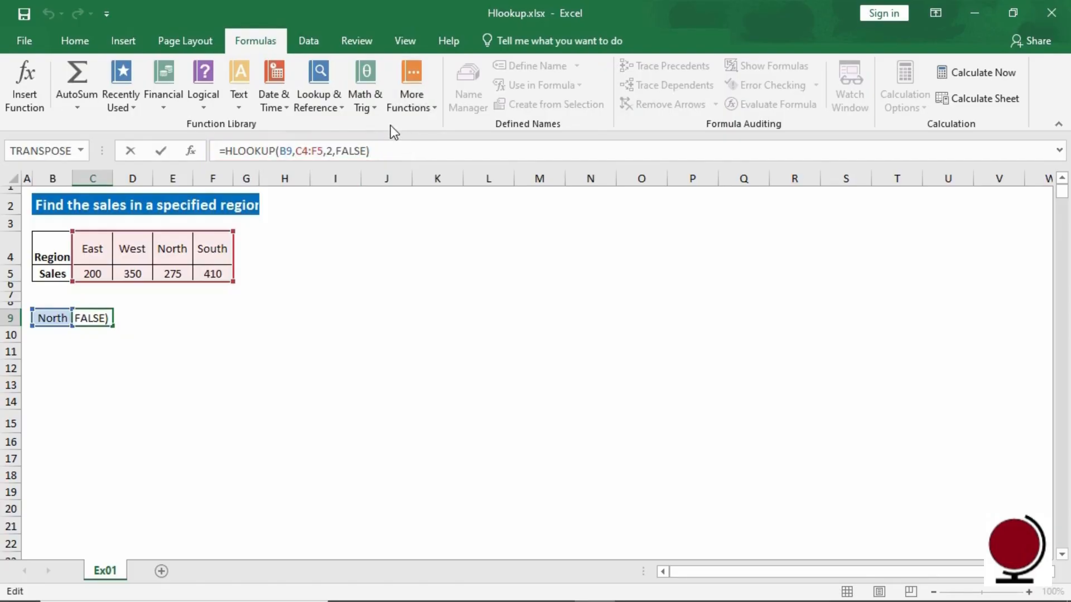
key(Return)
click(322, 240)
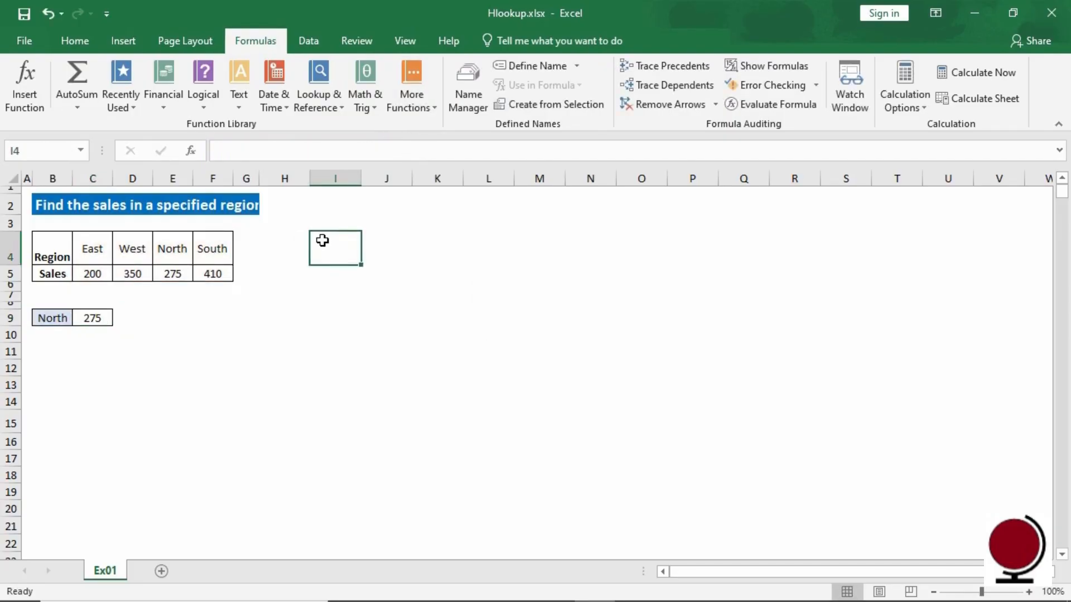